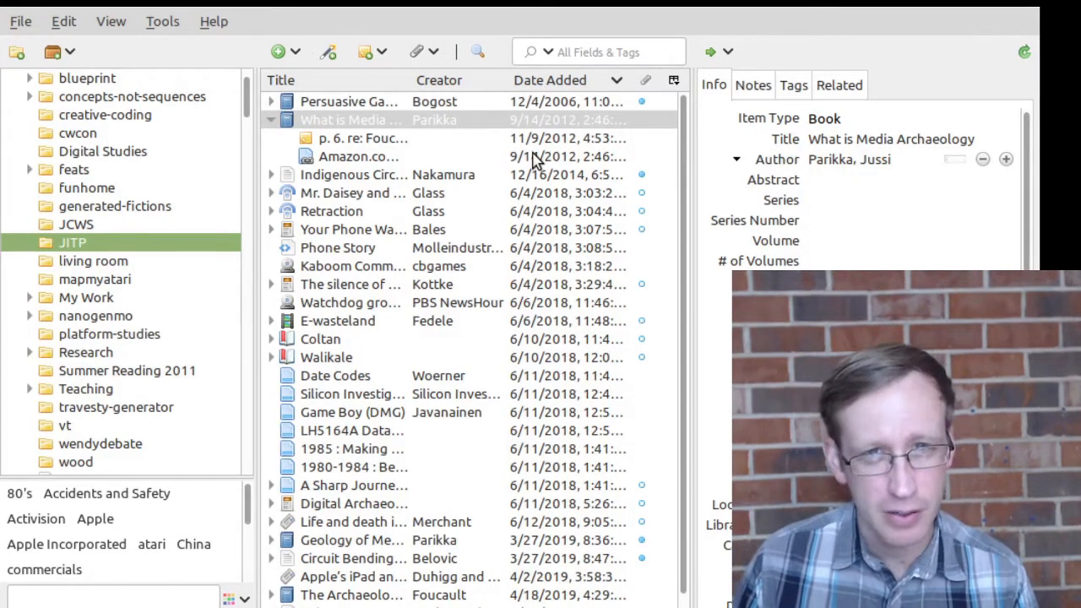
Step: Show all items in My Library and scroll through the full item list
scroll(135, 203, up, 1)
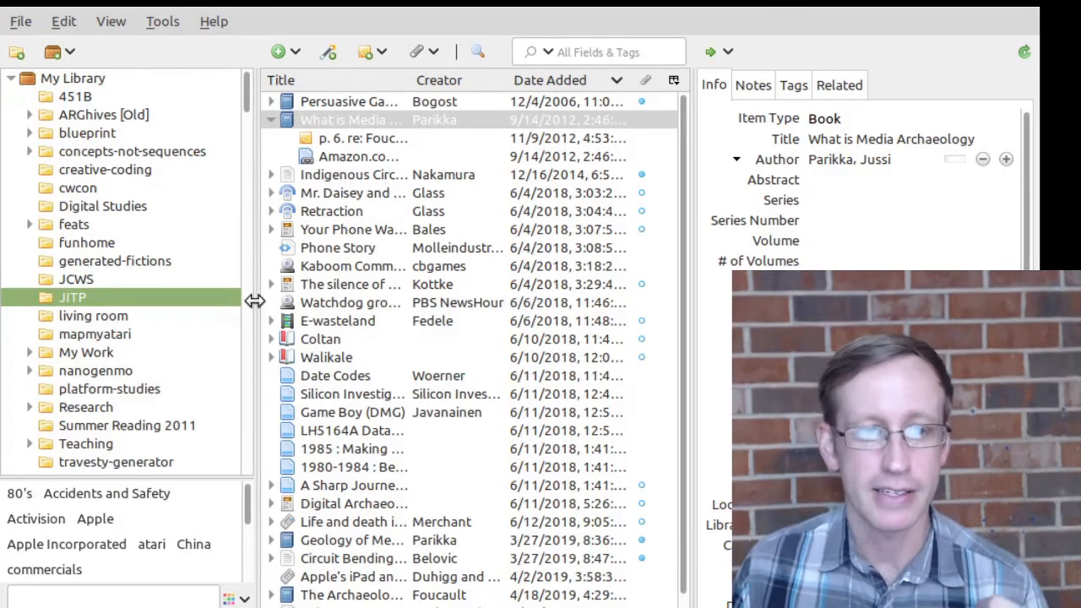
scroll(144, 253, down, 10)
scroll(145, 314, up, 10)
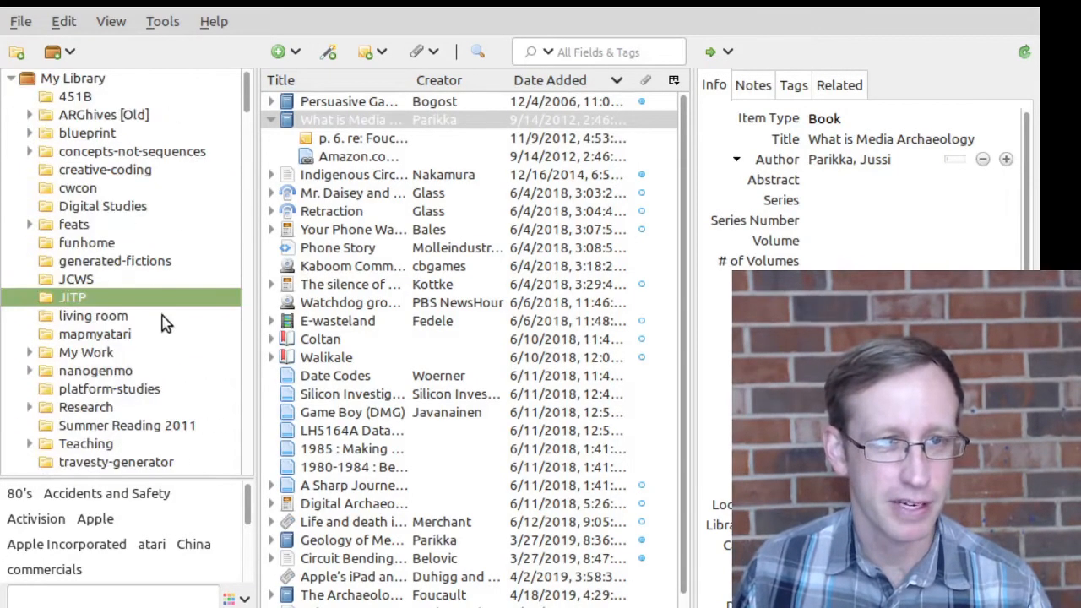
click(82, 81)
scroll(519, 321, down, 20)
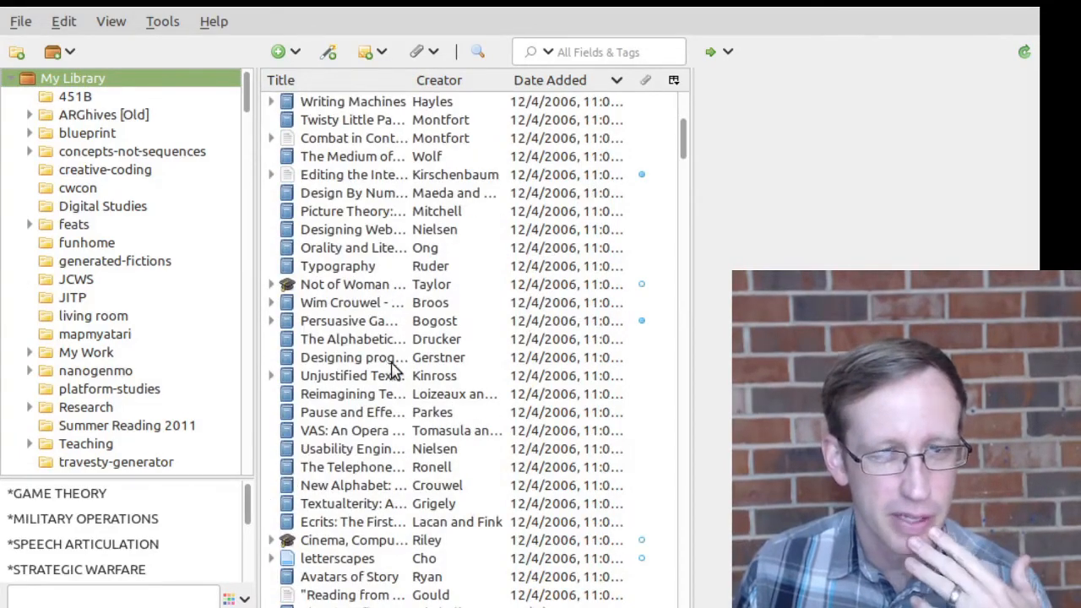
scroll(394, 369, down, 20)
scroll(409, 357, down, 10)
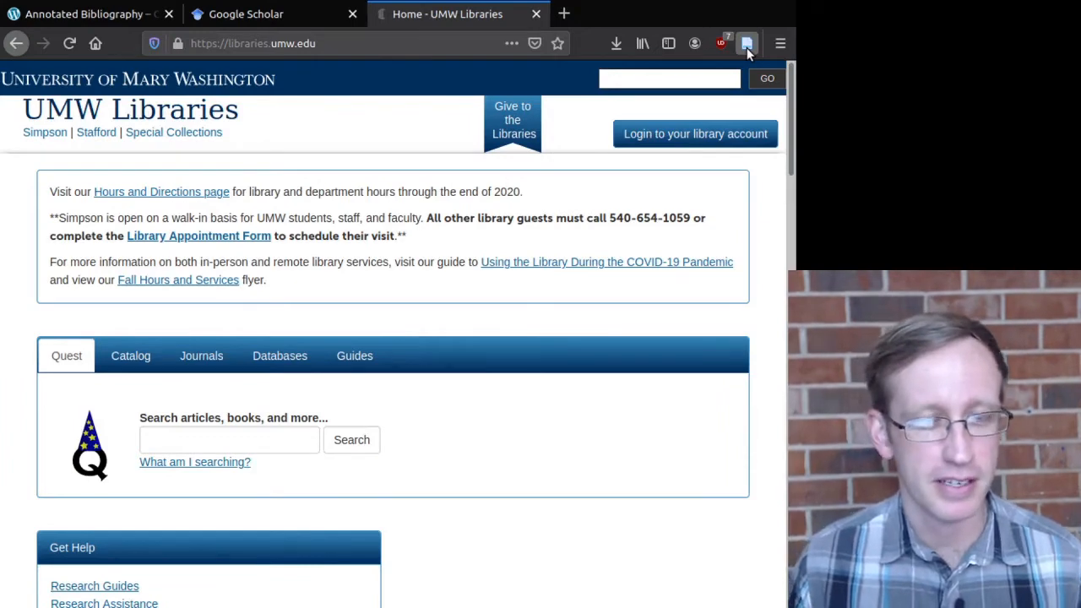
Step: Search Google Scholar for 'emil ferris' and browse the roughly 4,990 results
click(277, 18)
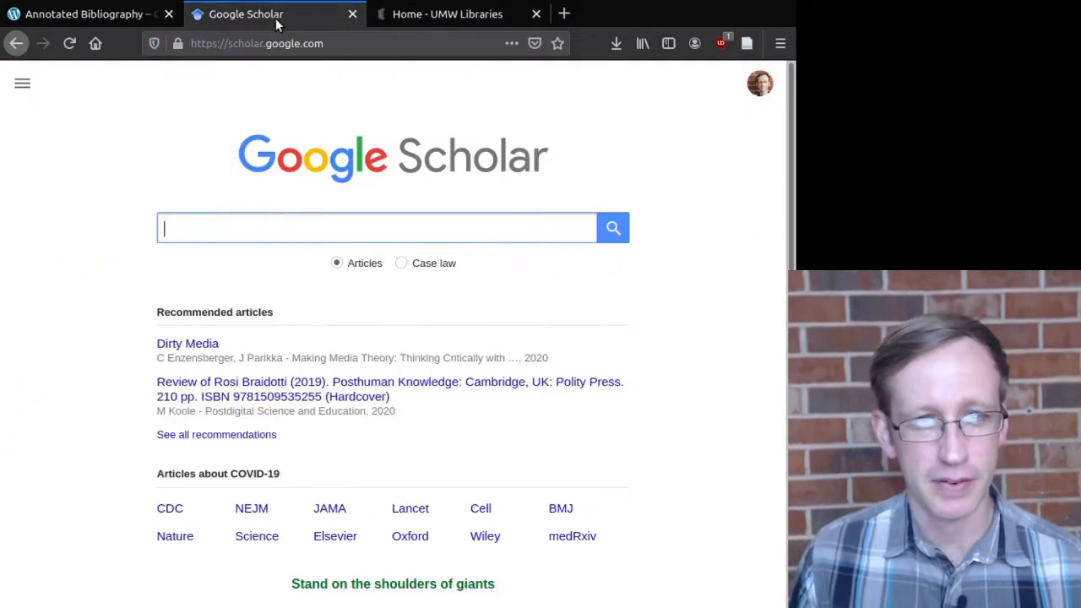
click(454, 15)
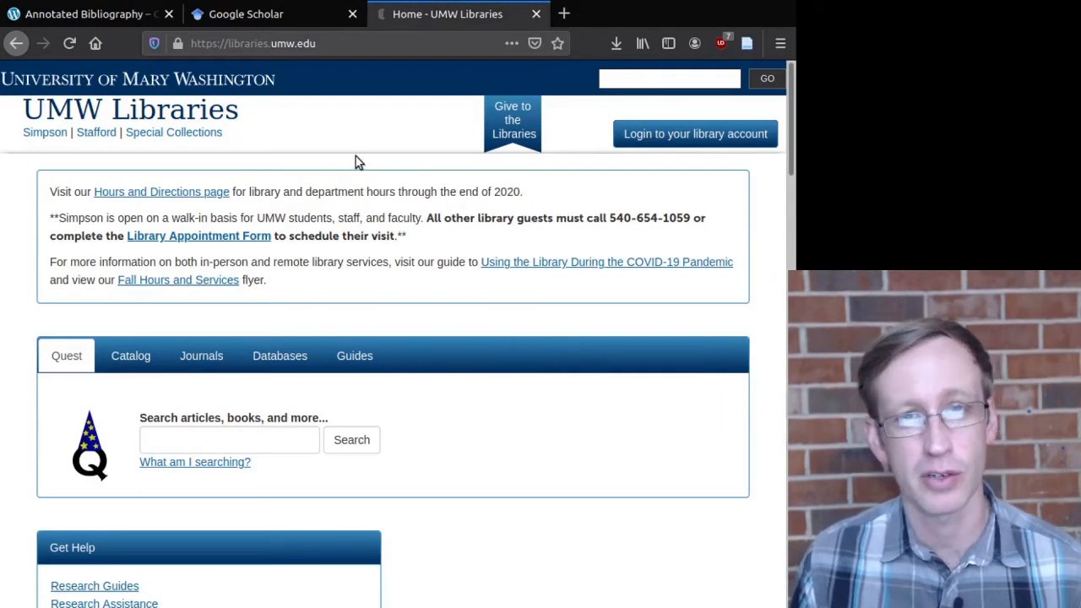
click(262, 12)
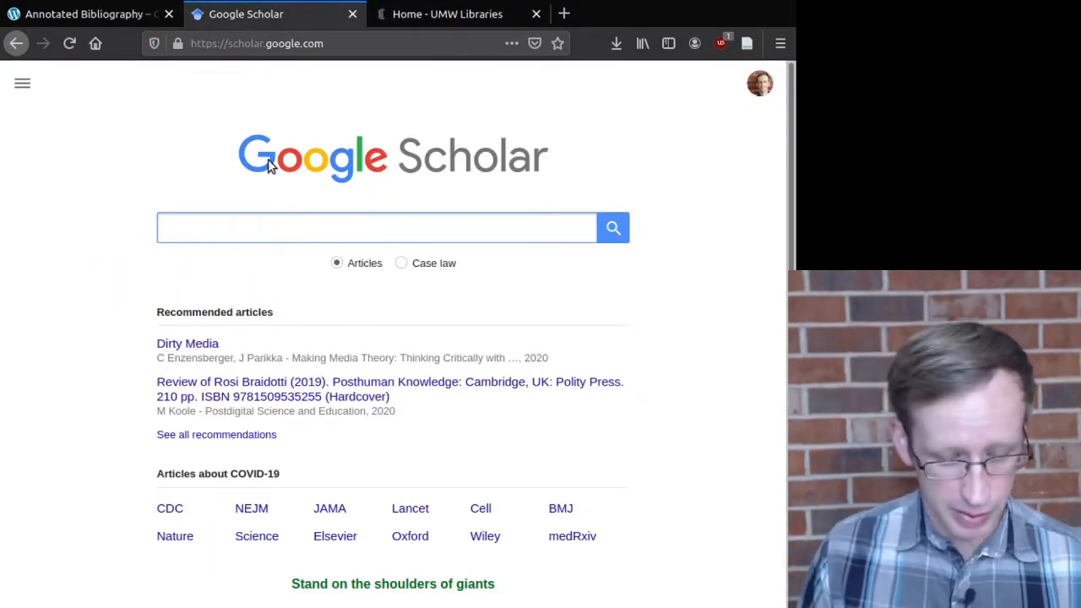
text(e)
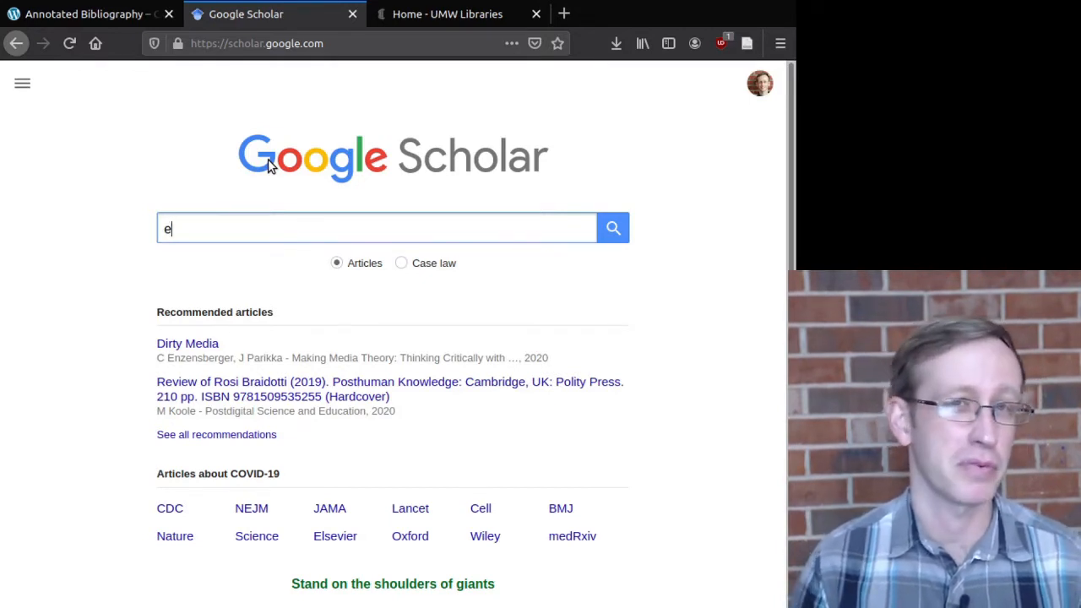
text(mil )
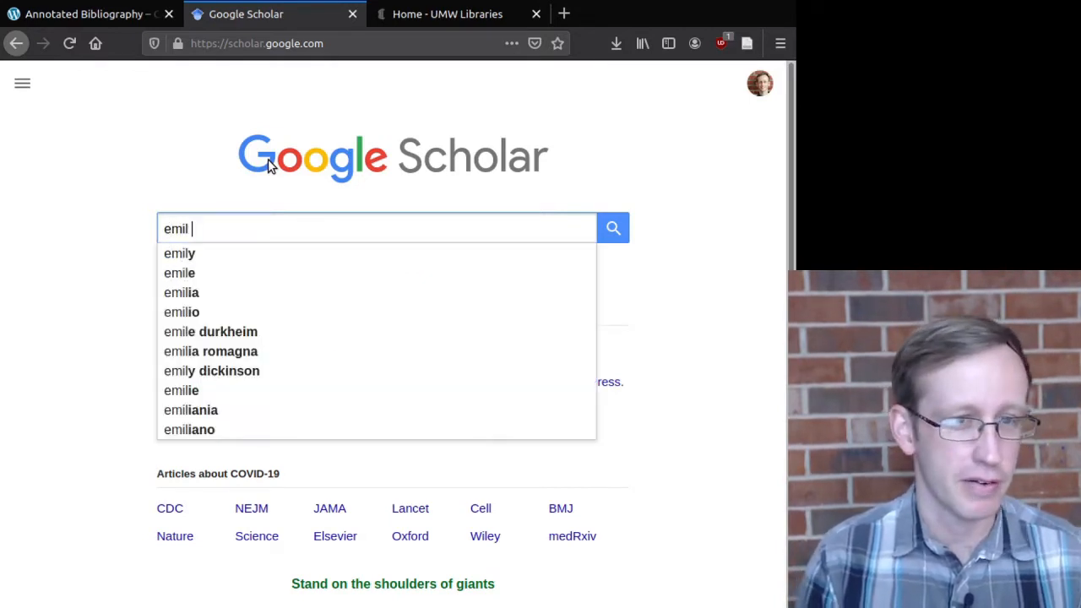
text(ferris)
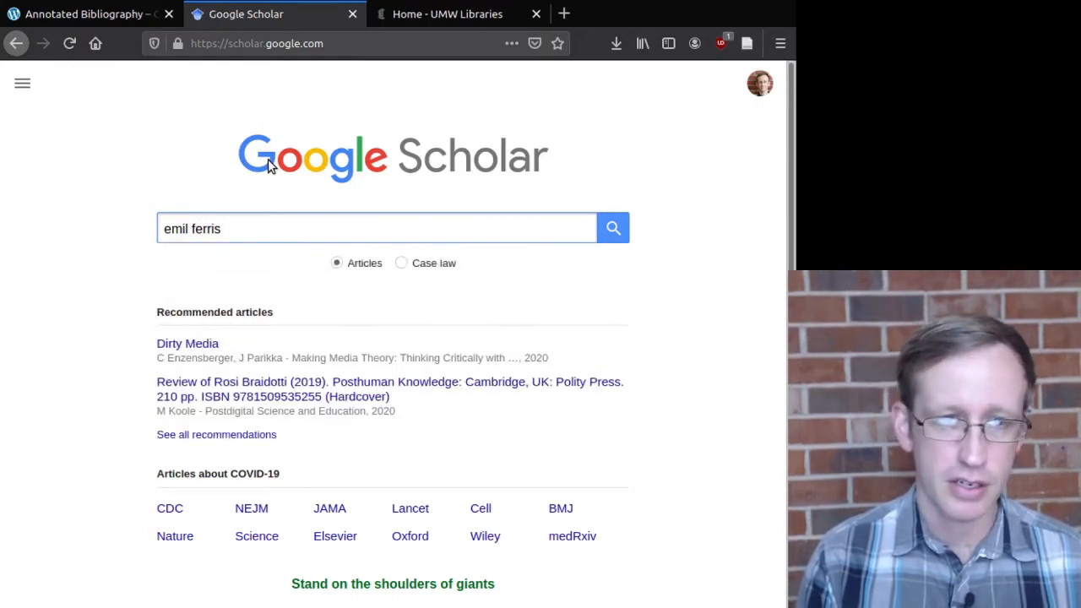
key(Return)
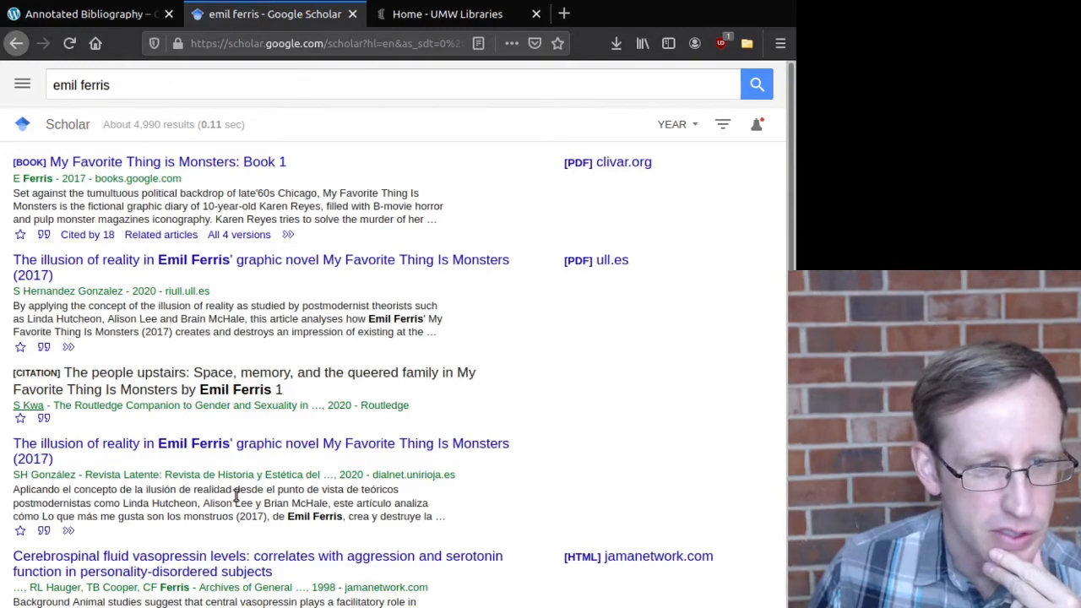
scroll(304, 473, down, 3)
scroll(318, 436, down, 4)
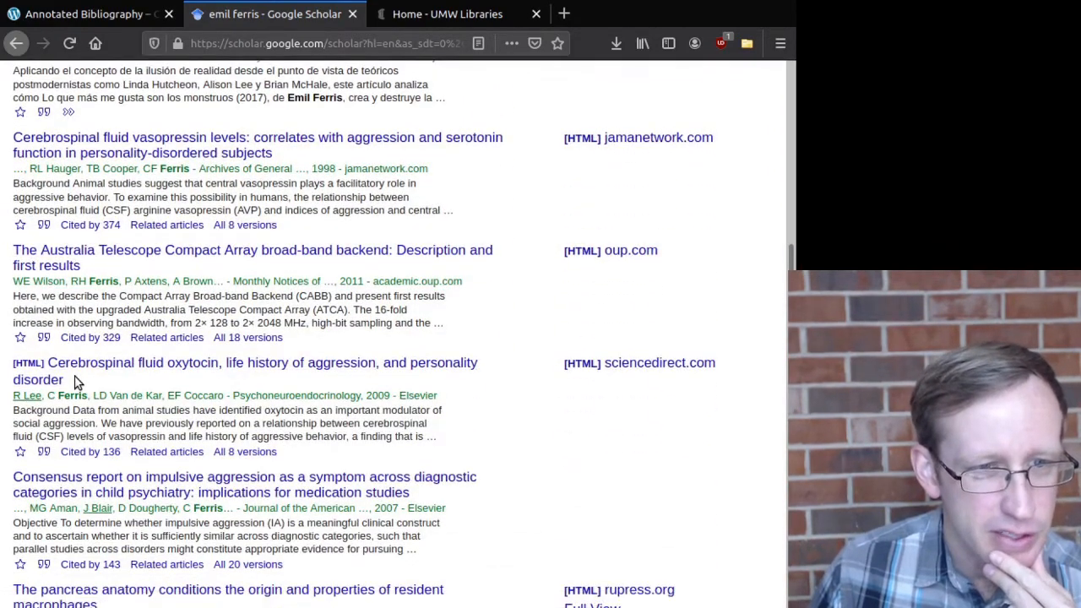
scroll(210, 410, down, 3)
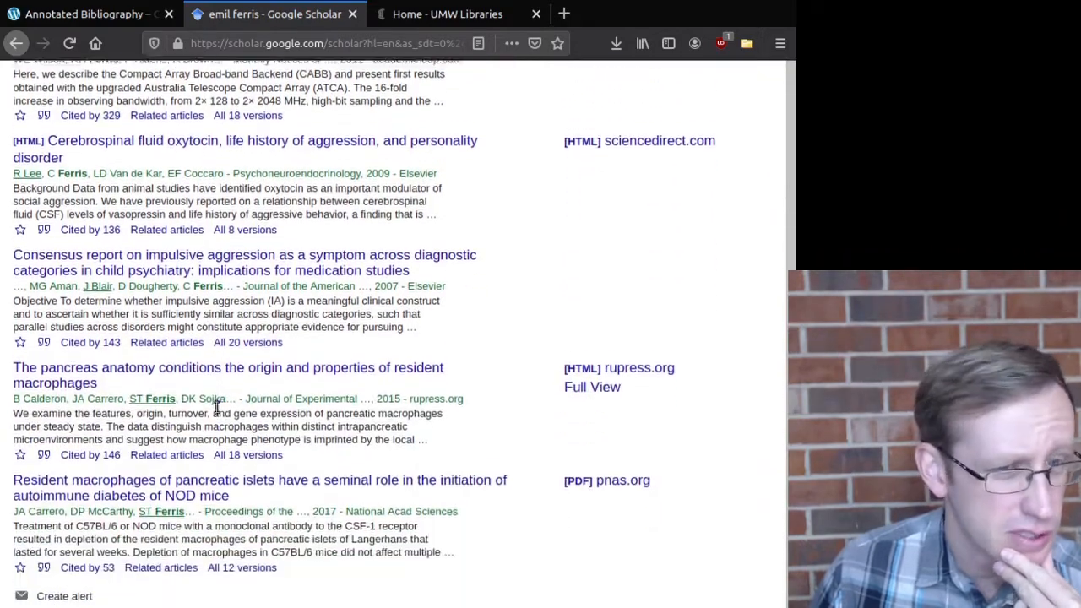
scroll(216, 409, down, 2)
scroll(254, 405, up, 6)
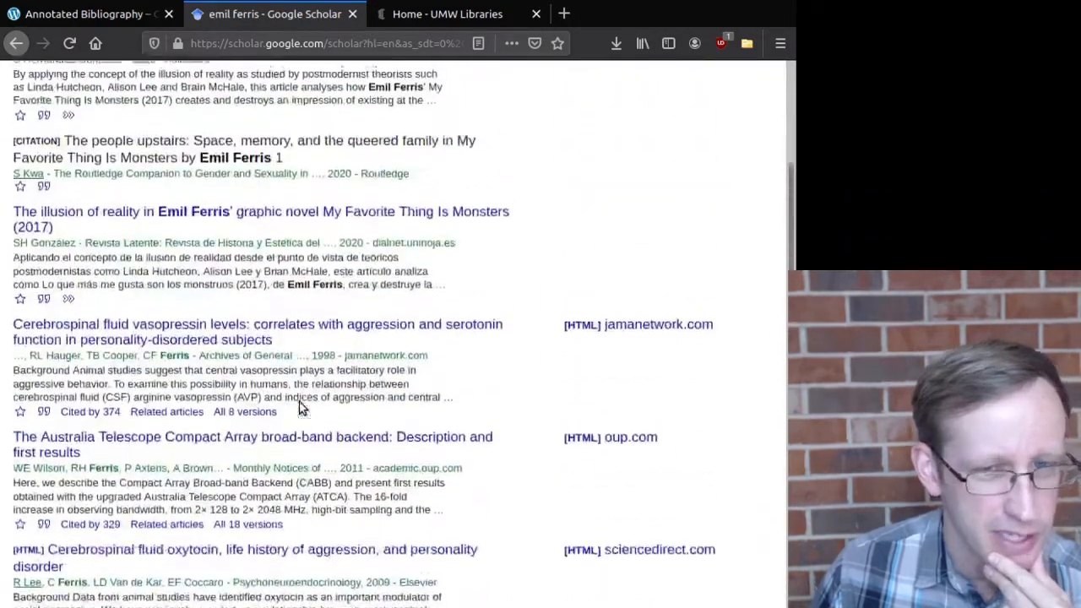
scroll(301, 409, up, 3)
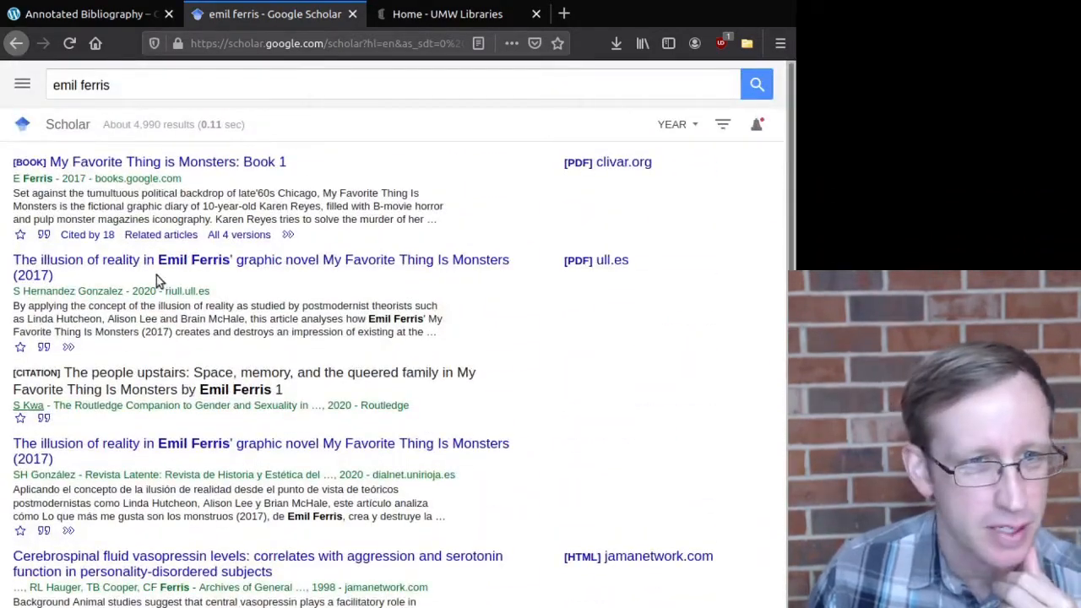
Step: Open the RIULL page for the illusion of reality in Emil Ferris' graphic novel article
click(227, 260)
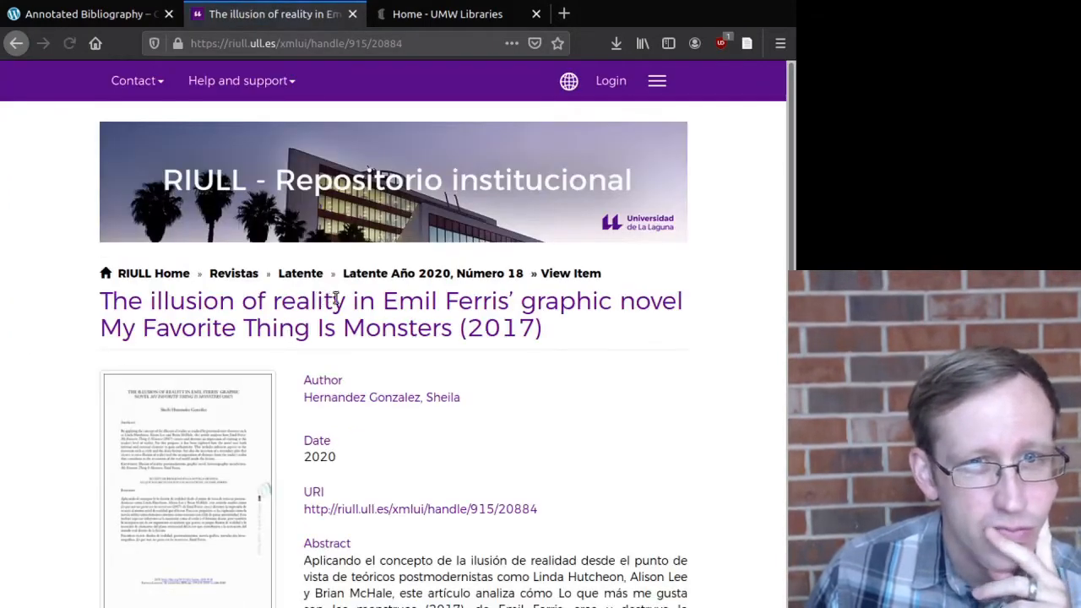
scroll(379, 307, down, 5)
scroll(400, 307, down, 3)
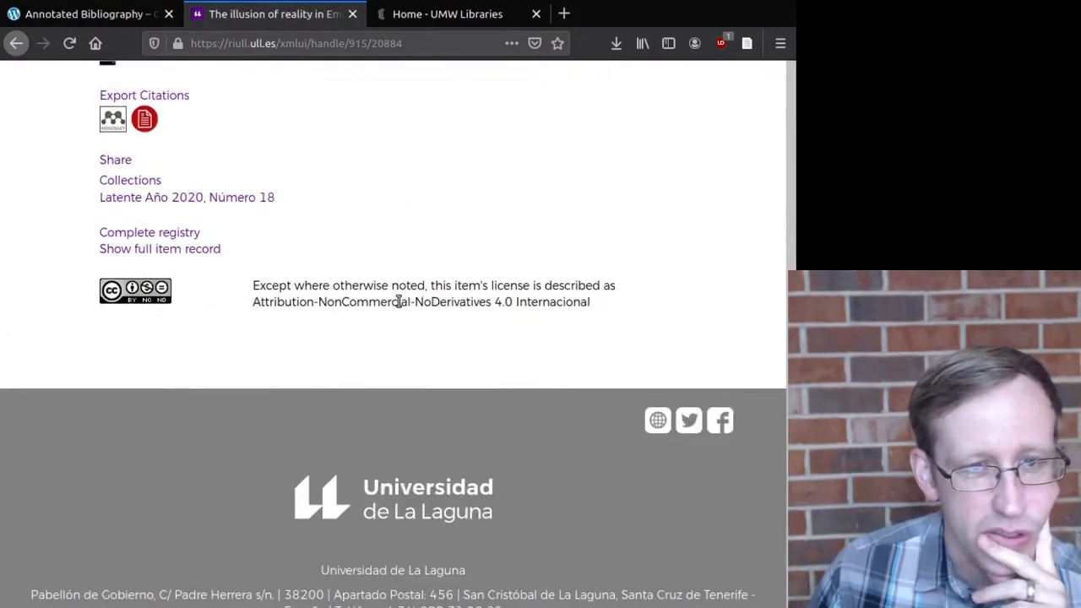
scroll(400, 307, up, 8)
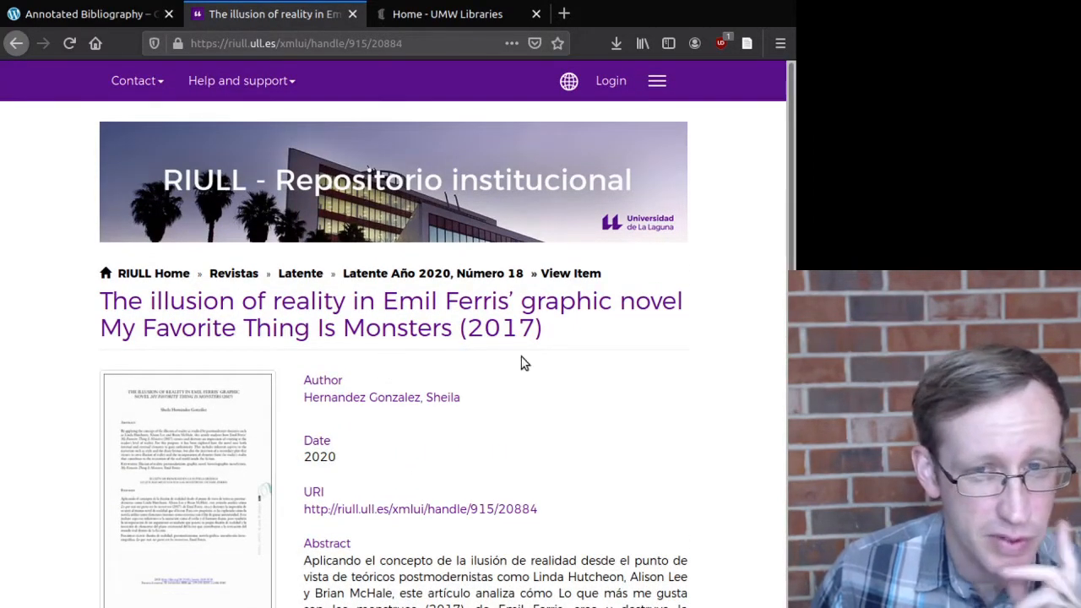
scroll(517, 363, down, 2)
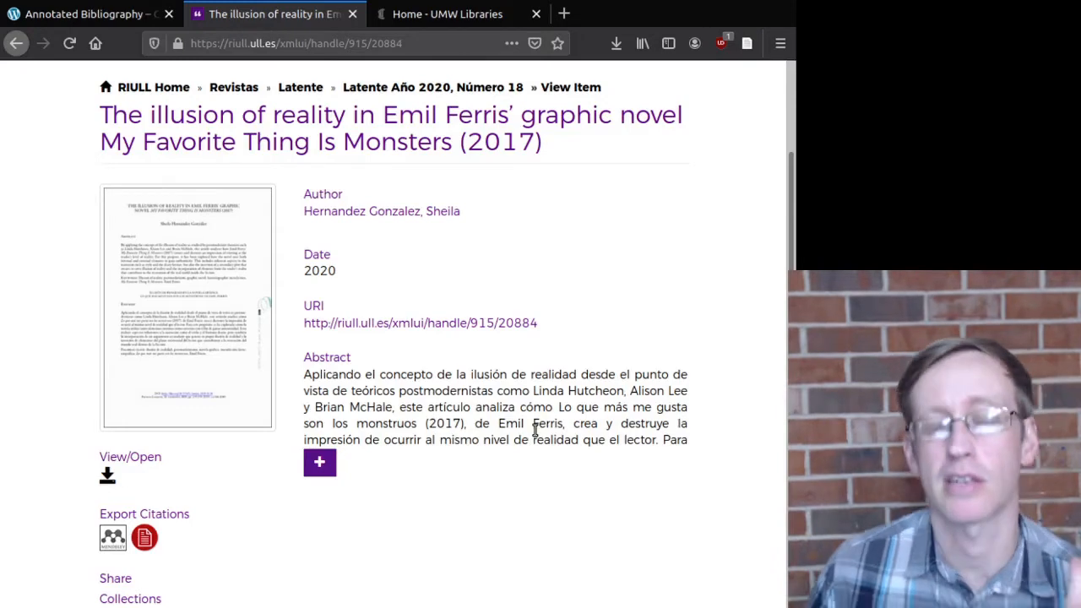
scroll(533, 429, up, 2)
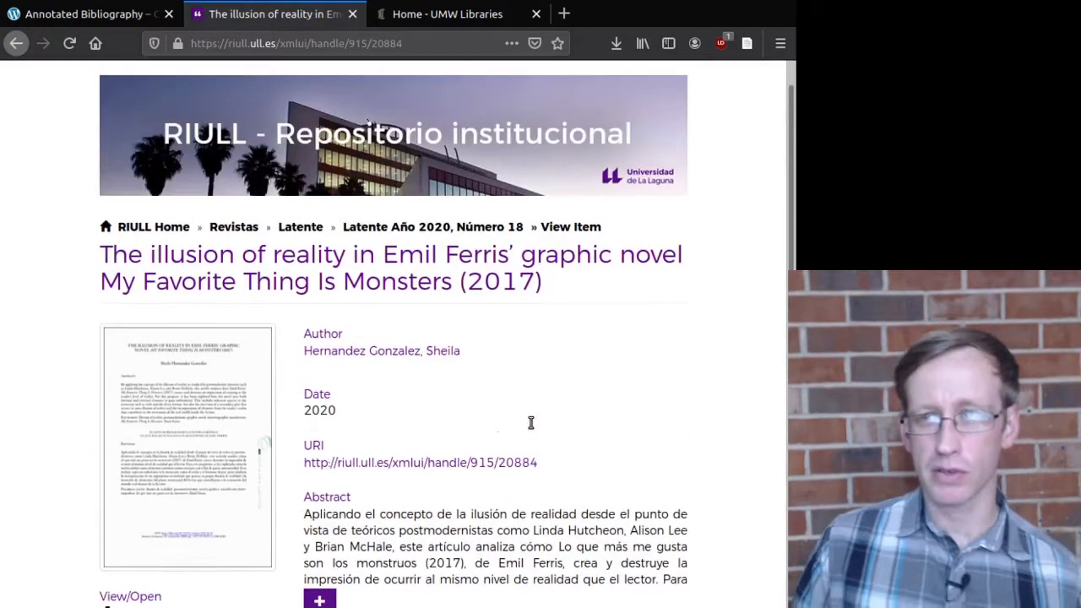
Step: Save the article to Zotero with the Connector and bring Zotero forward
click(748, 46)
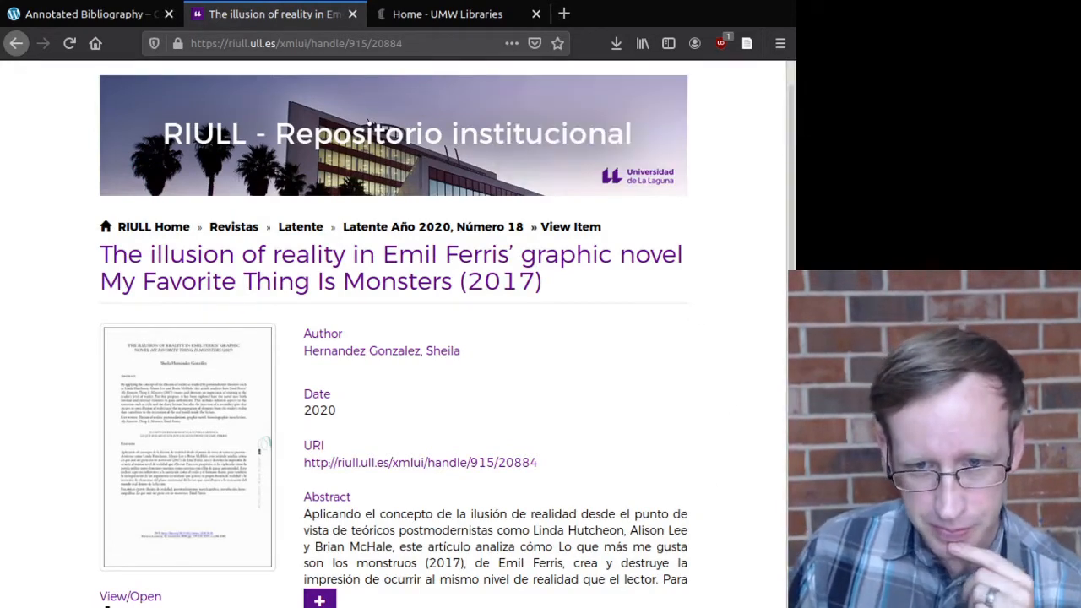
key(alt+Tab)
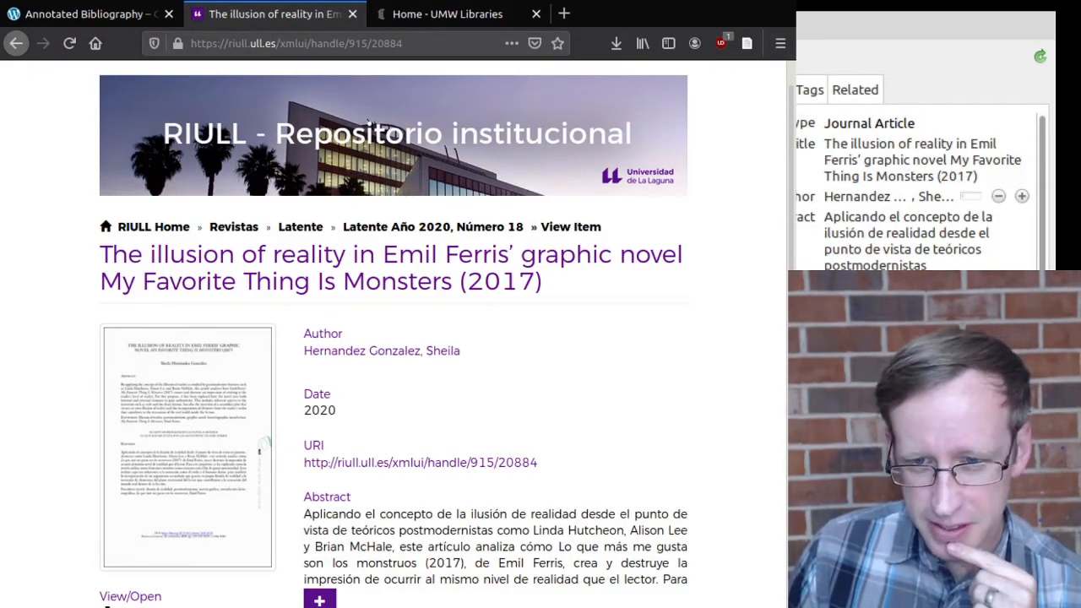
key(alt+Tab)
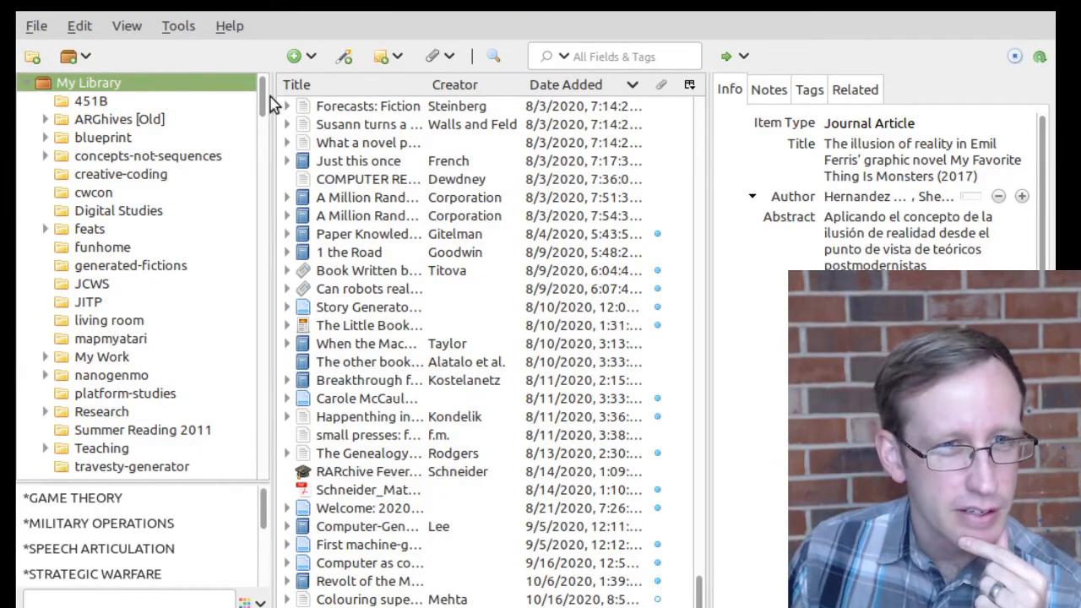
Step: Confirm the Emil Ferris article has Full Text PDF and Snapshot attachments and review its metadata
scroll(397, 131, up, 6)
scroll(448, 181, down, 6)
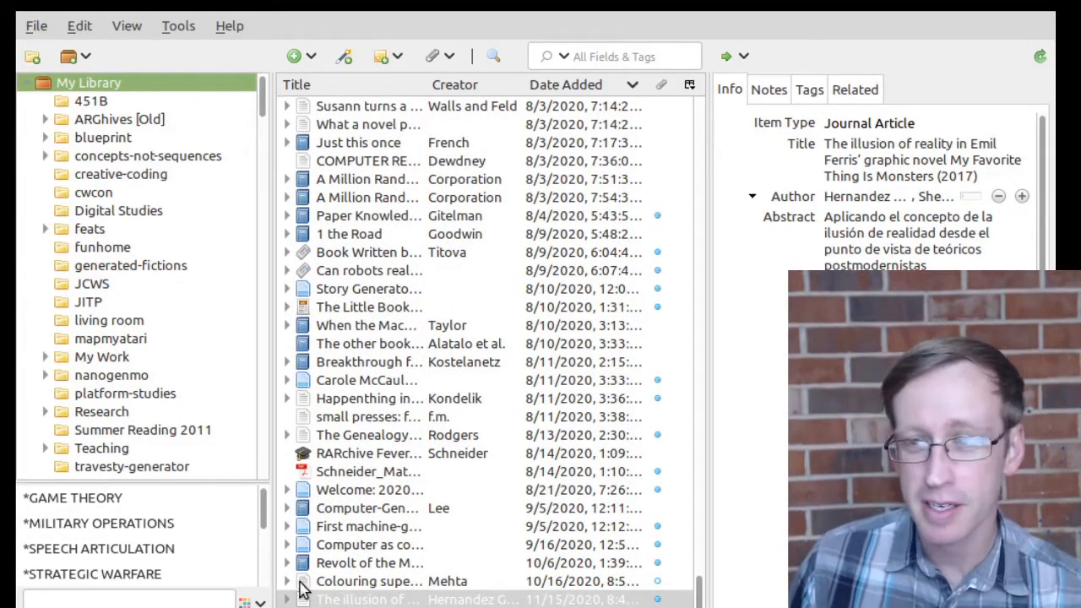
click(286, 599)
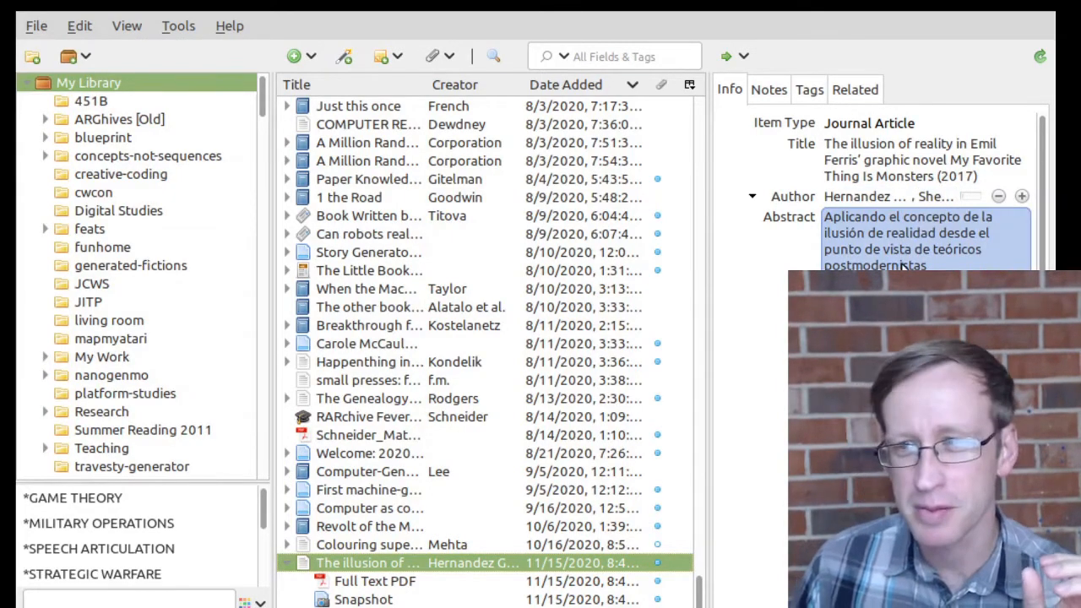
click(368, 582)
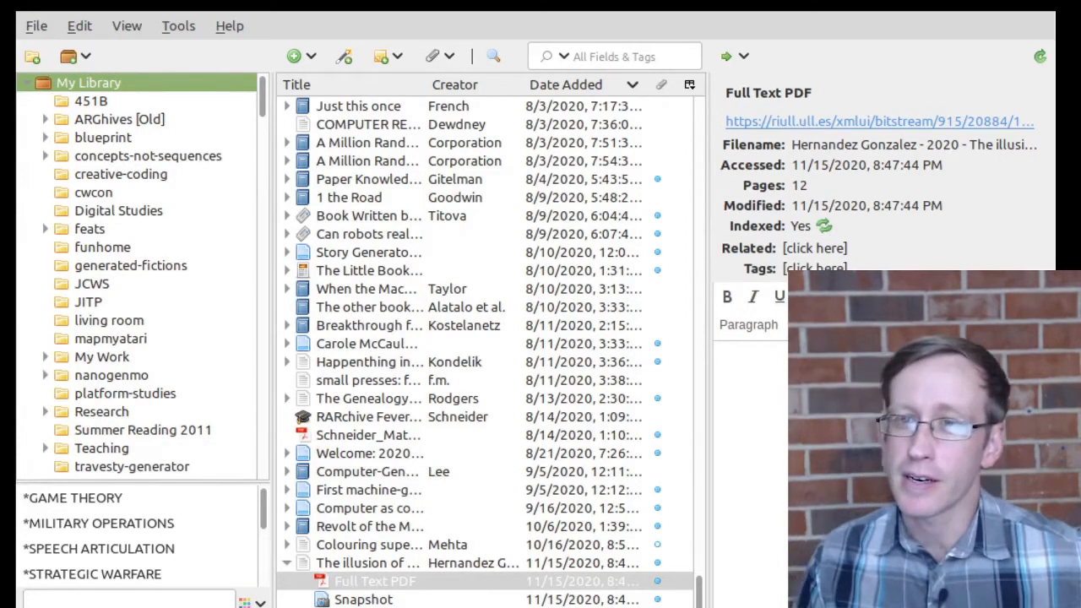
click(358, 568)
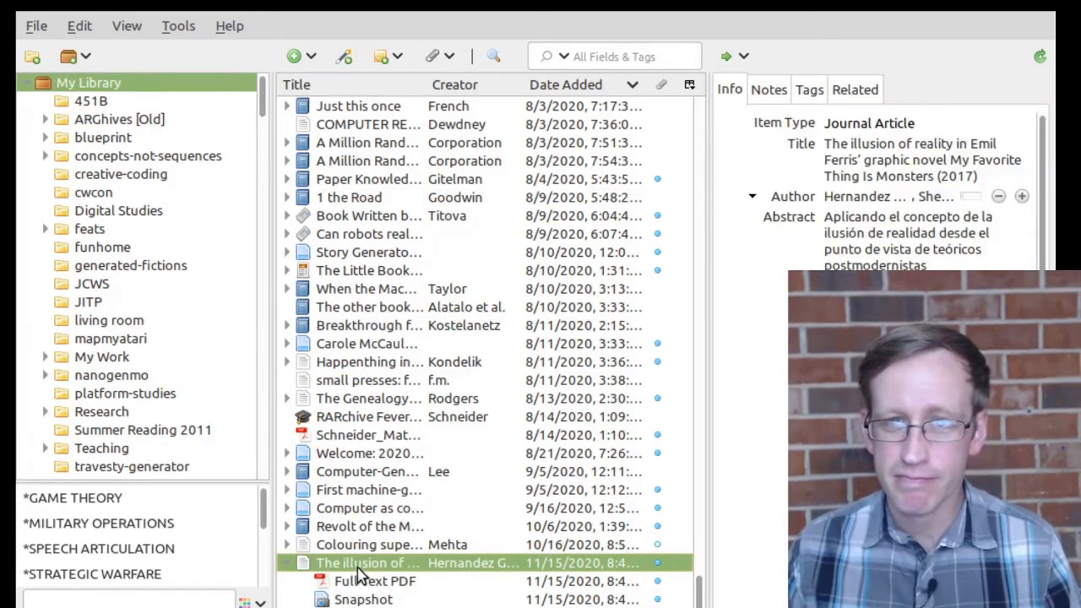
scroll(755, 292, down, 5)
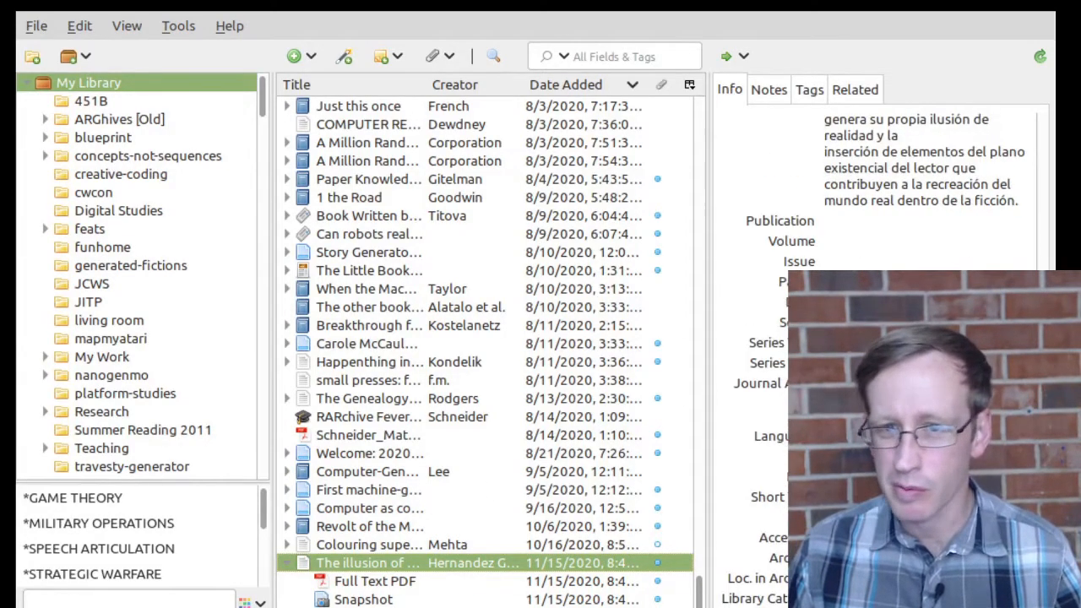
scroll(878, 354, down, 3)
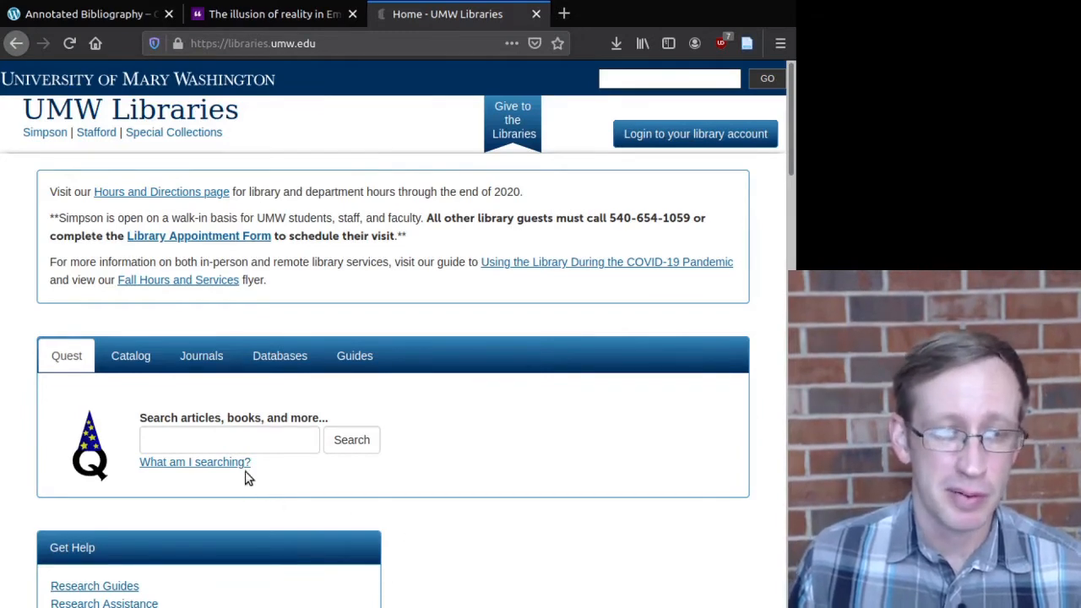
Step: Search UMW Libraries Quest for "stuck rubber baby" and browse the 80 results
click(259, 436)
text("stuck rubber baby)
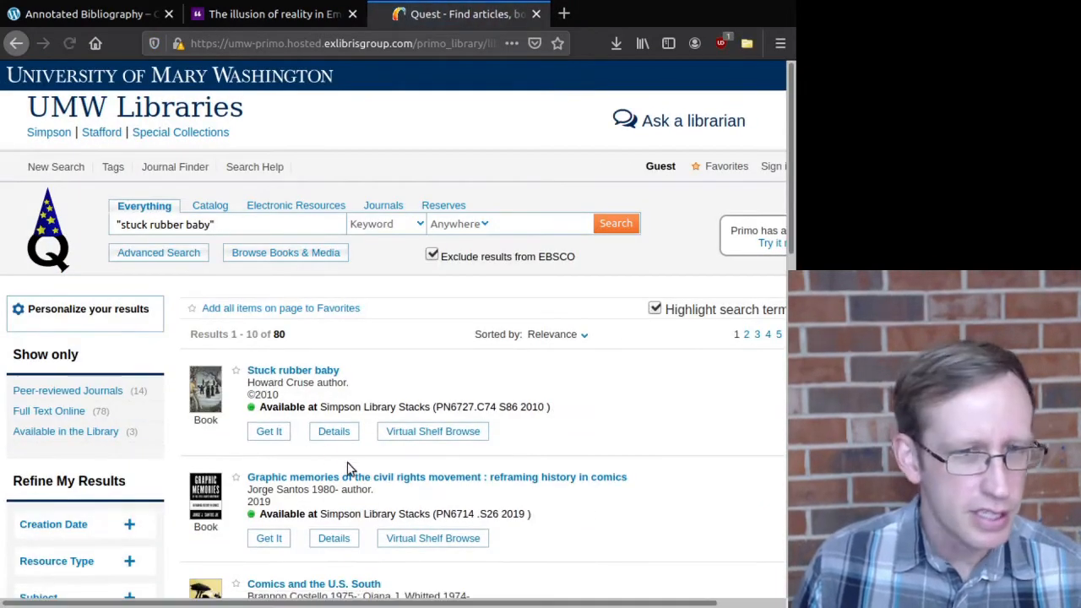
scroll(393, 503, down, 1)
scroll(393, 503, down, 1)
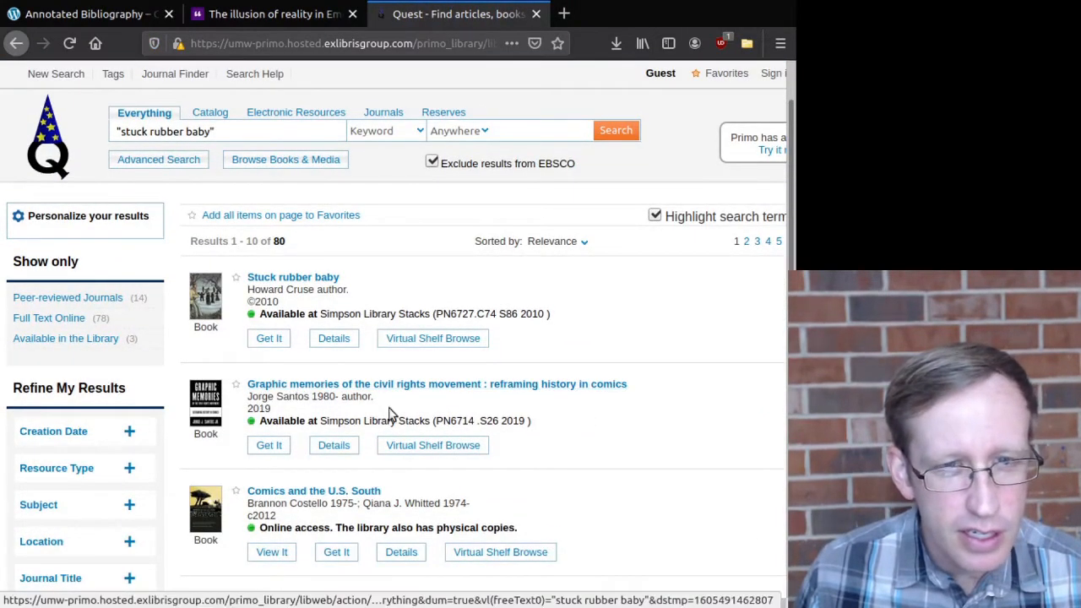
scroll(539, 363, down, 1)
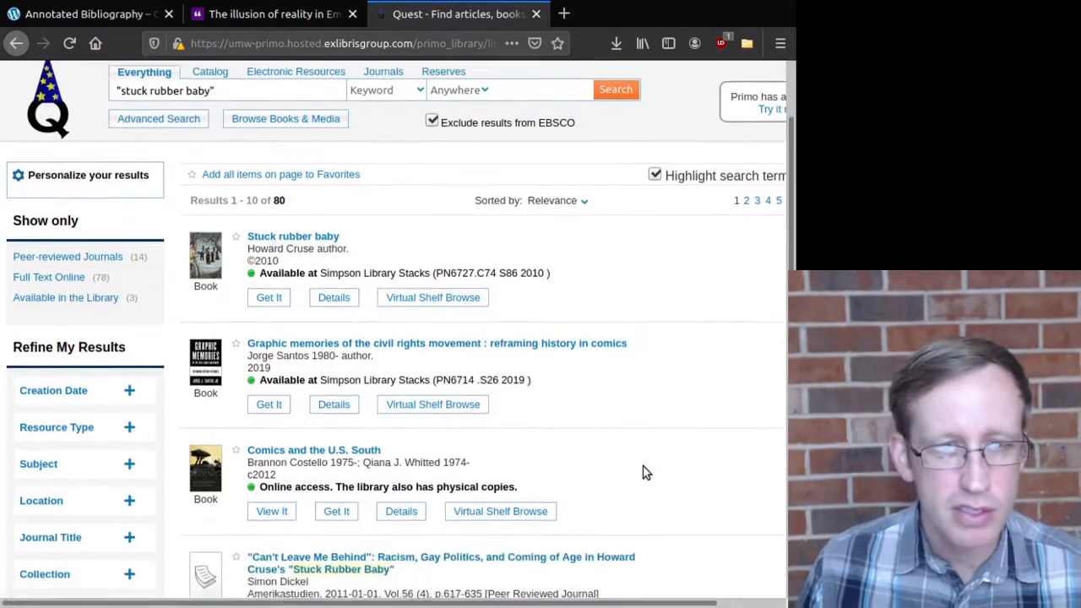
scroll(583, 355, down, 1)
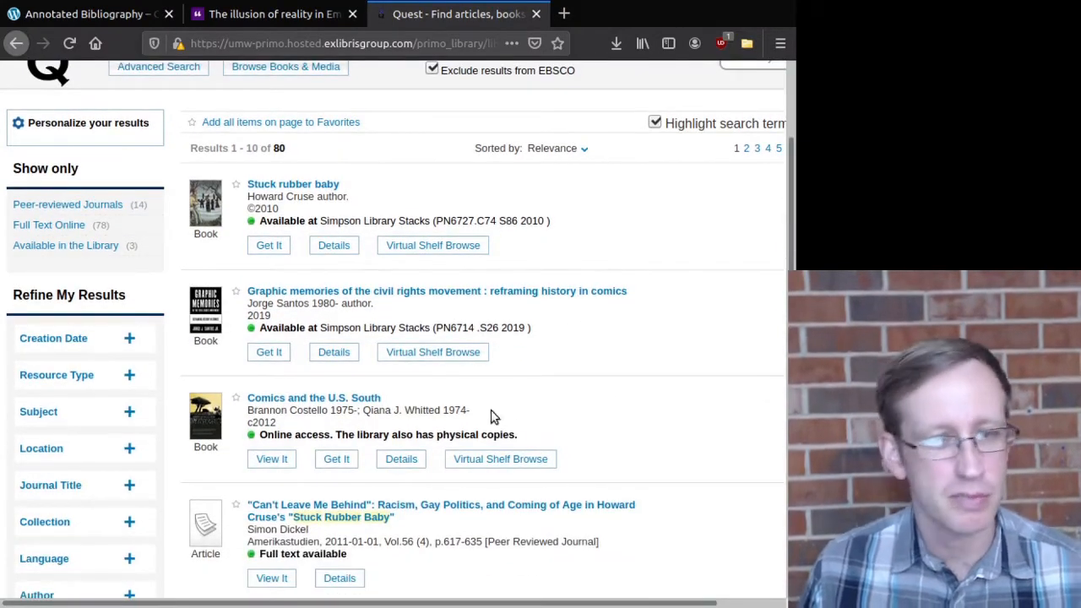
scroll(398, 434, down, 1)
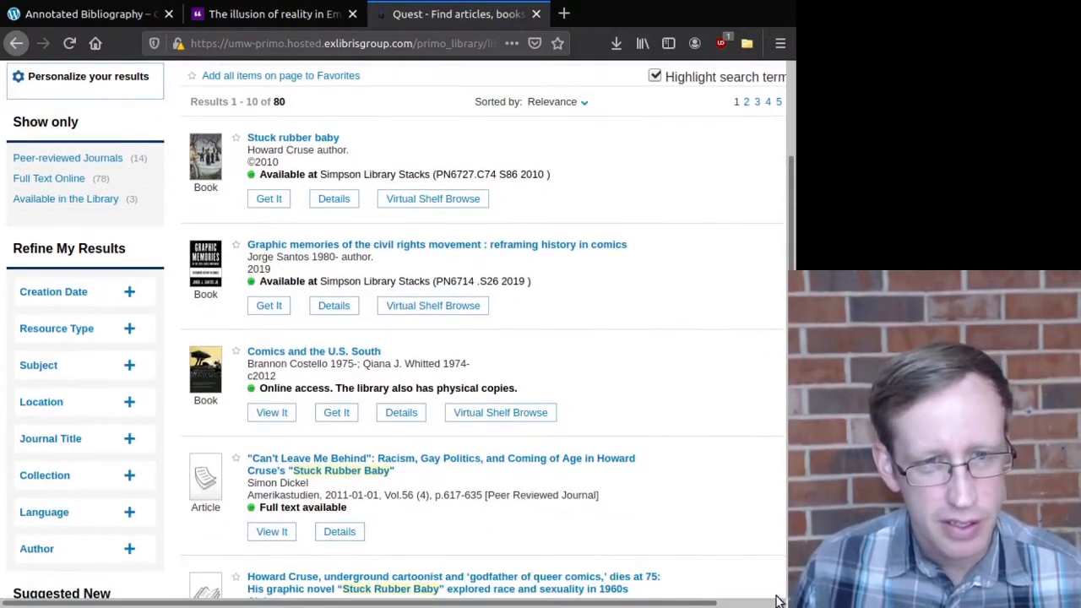
scroll(527, 511, down, 2)
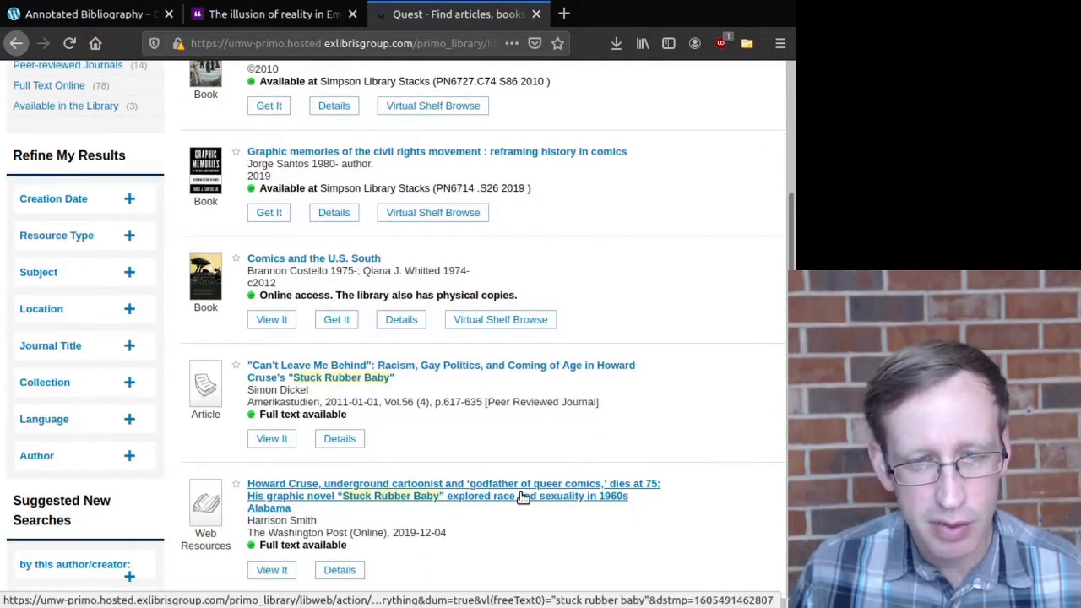
scroll(537, 452, down, 2)
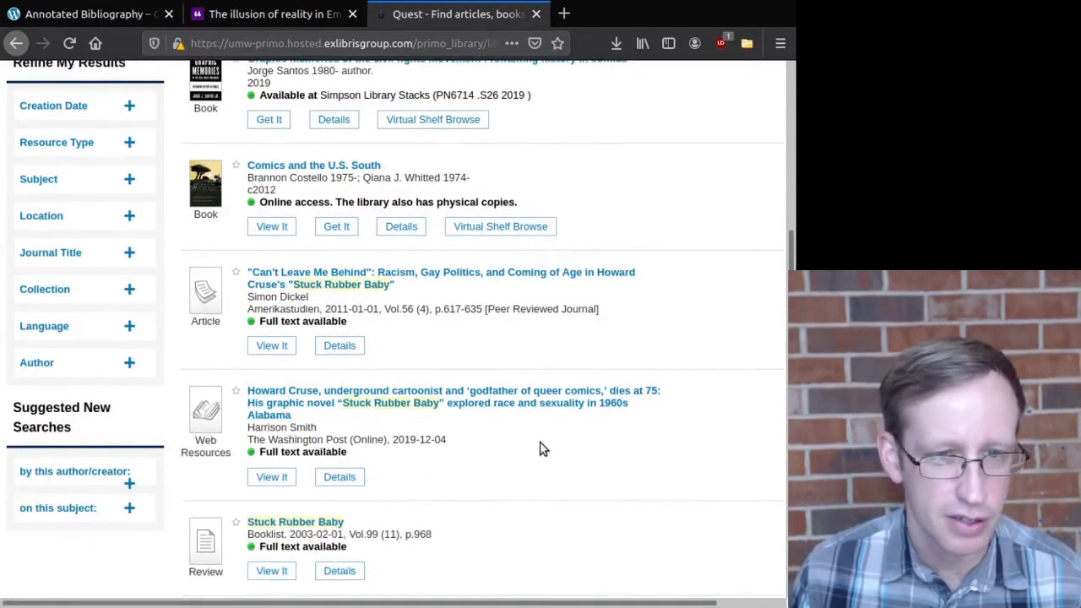
scroll(544, 449, down, 2)
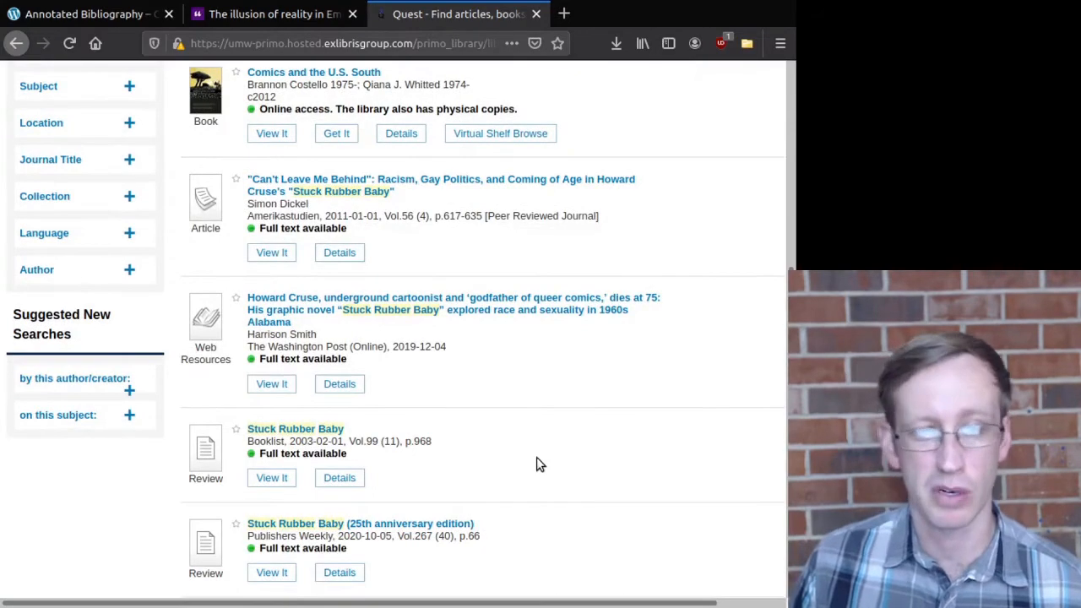
scroll(539, 460, down, 3)
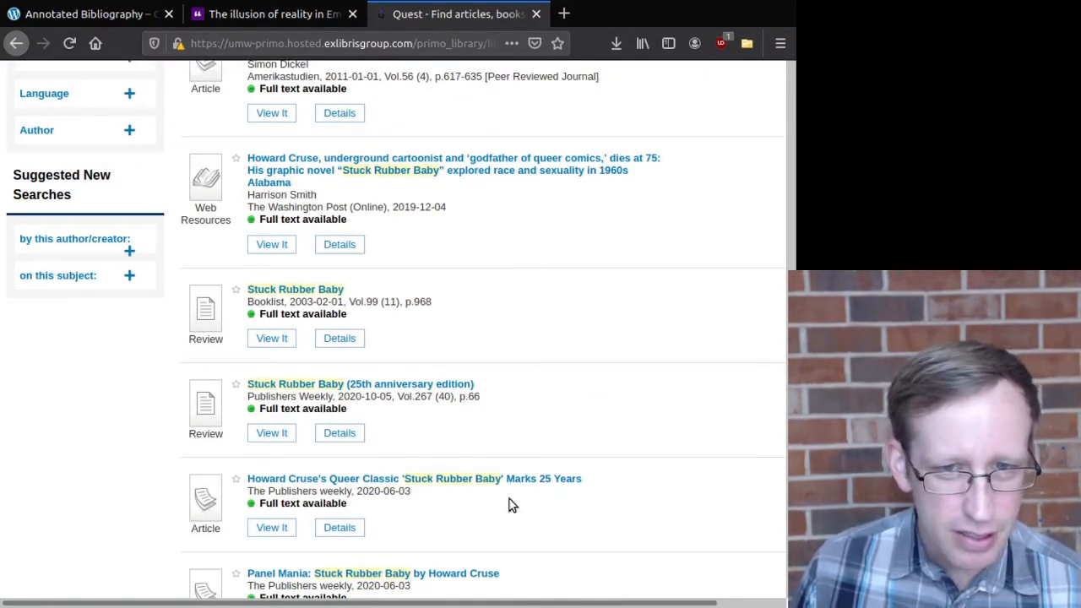
scroll(401, 511, down, 4)
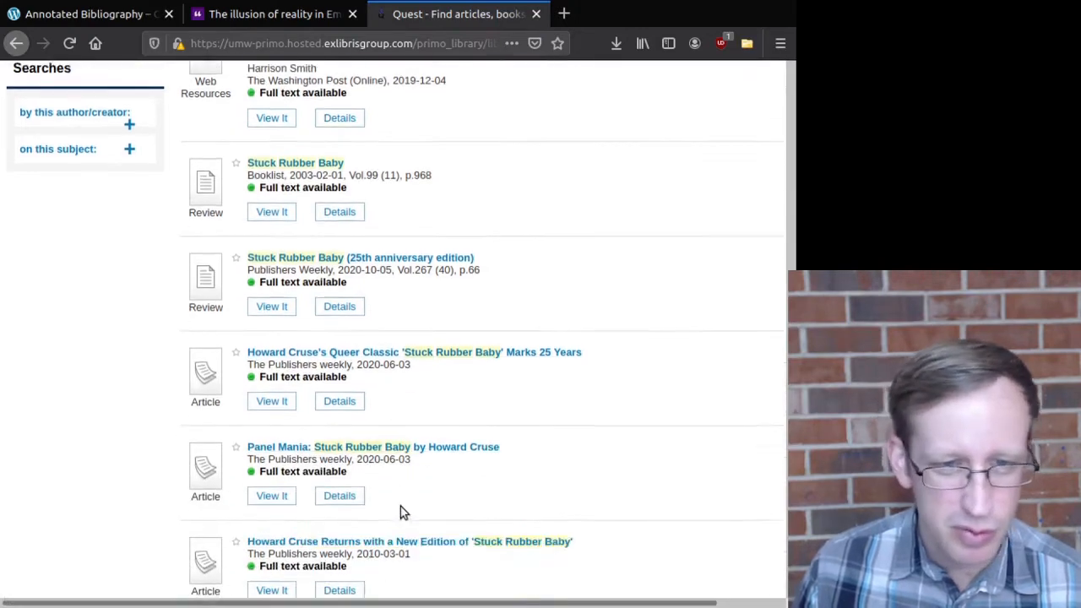
scroll(404, 512, up, 8)
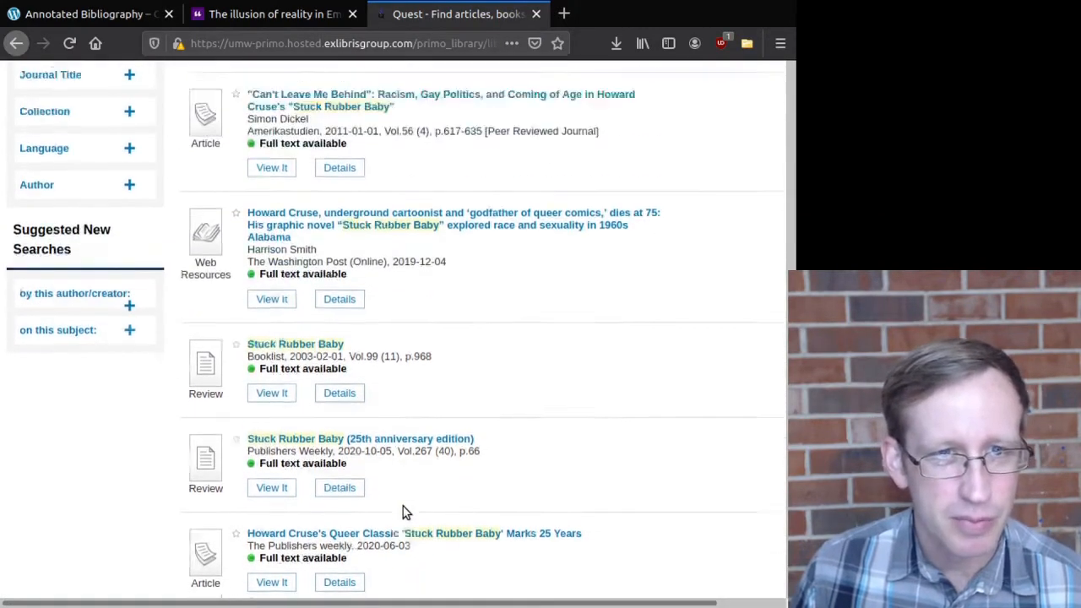
scroll(417, 513, up, 7)
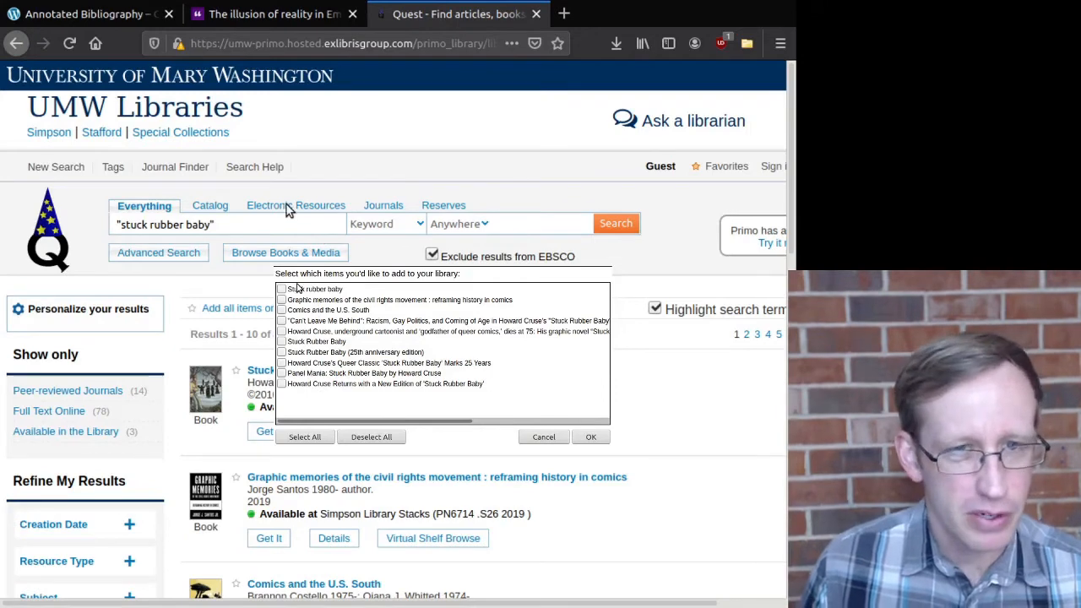
Step: Check Stuck rubber baby, Graphic memories, Comics and the U.S. South, Can't Leave Me Behind and save them
click(297, 288)
click(295, 300)
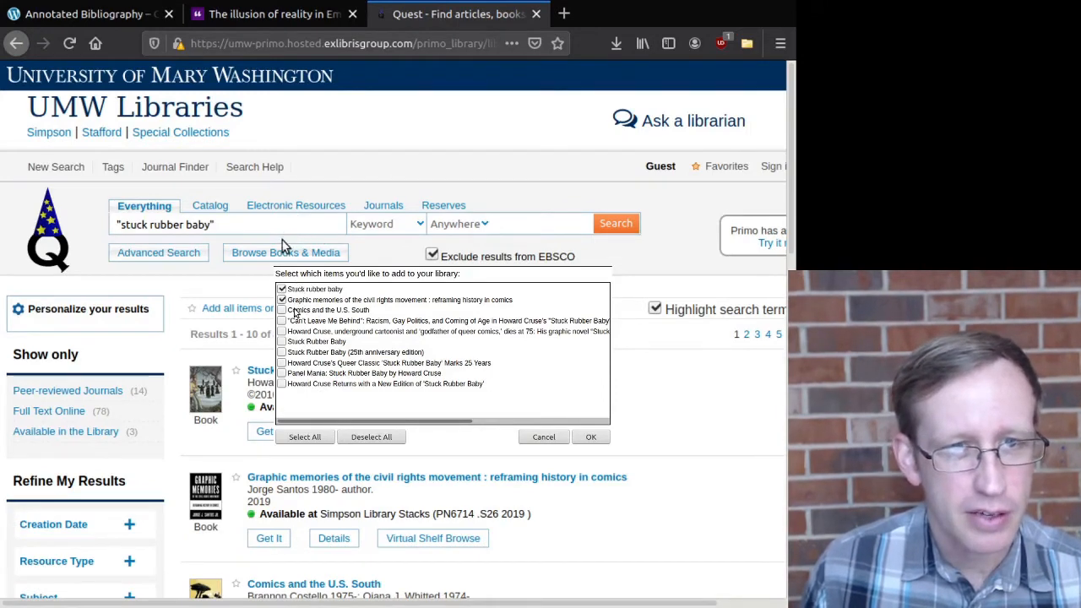
click(296, 309)
click(296, 321)
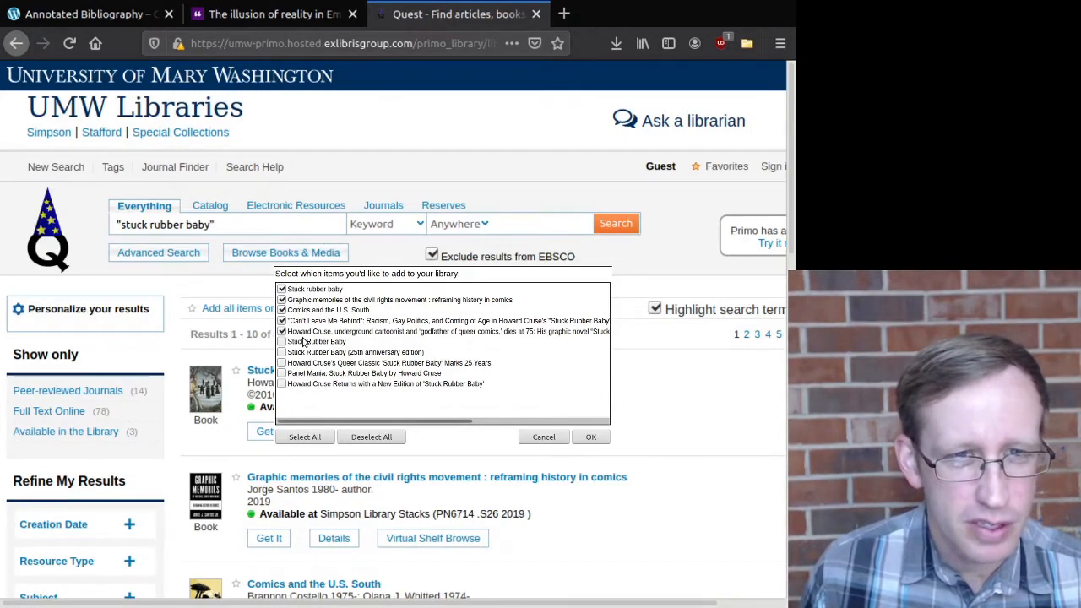
click(591, 436)
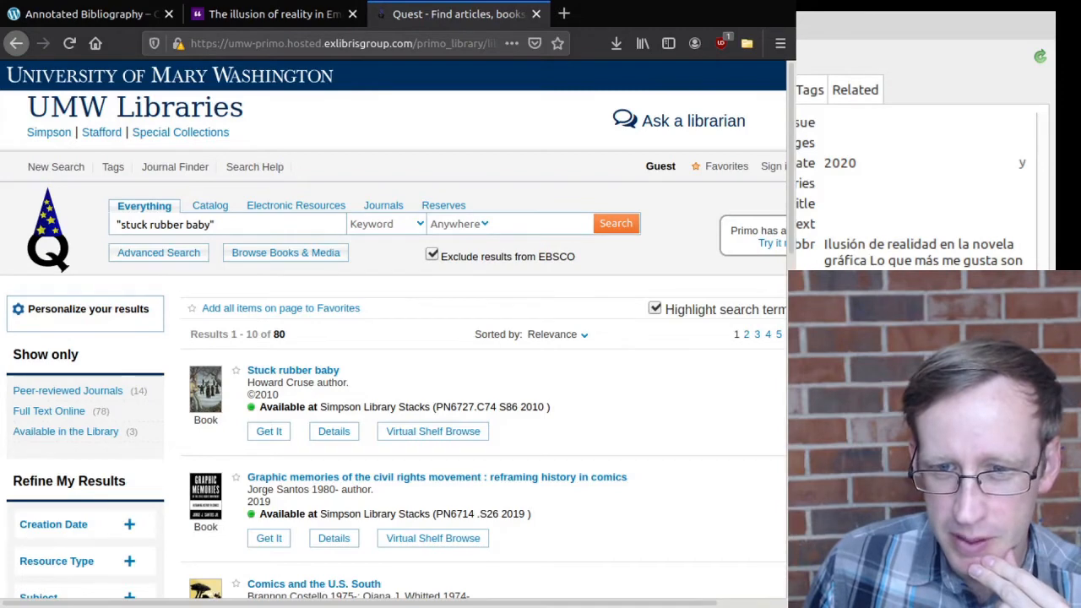
Step: Review the Info of Comics and the U.S. South, Stuck rubber baby, and Graphic memories in Zotero
key(alt+Tab)
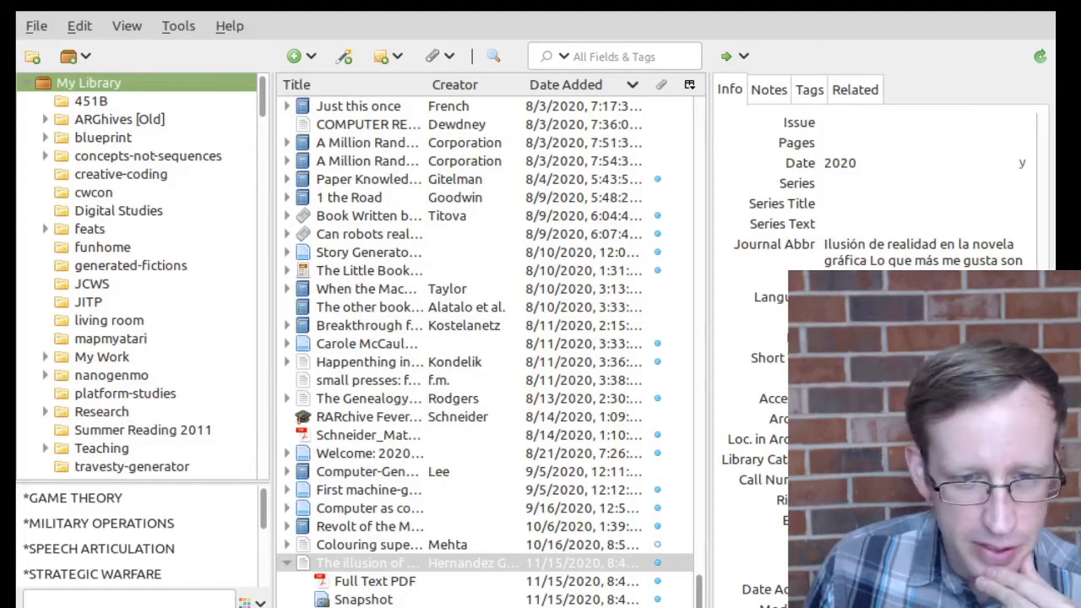
scroll(456, 460, down, 2)
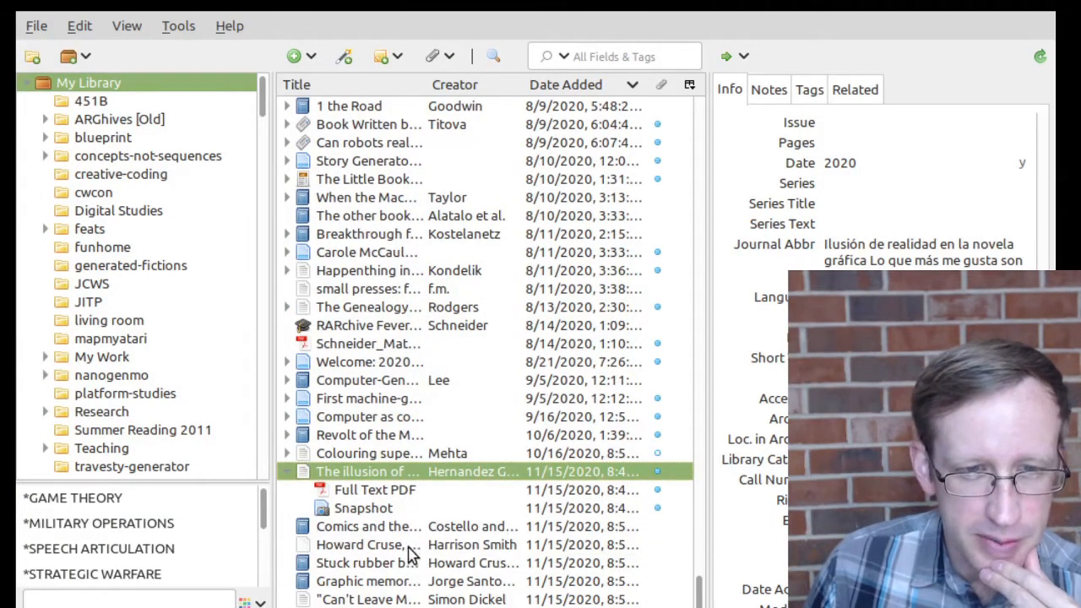
click(335, 530)
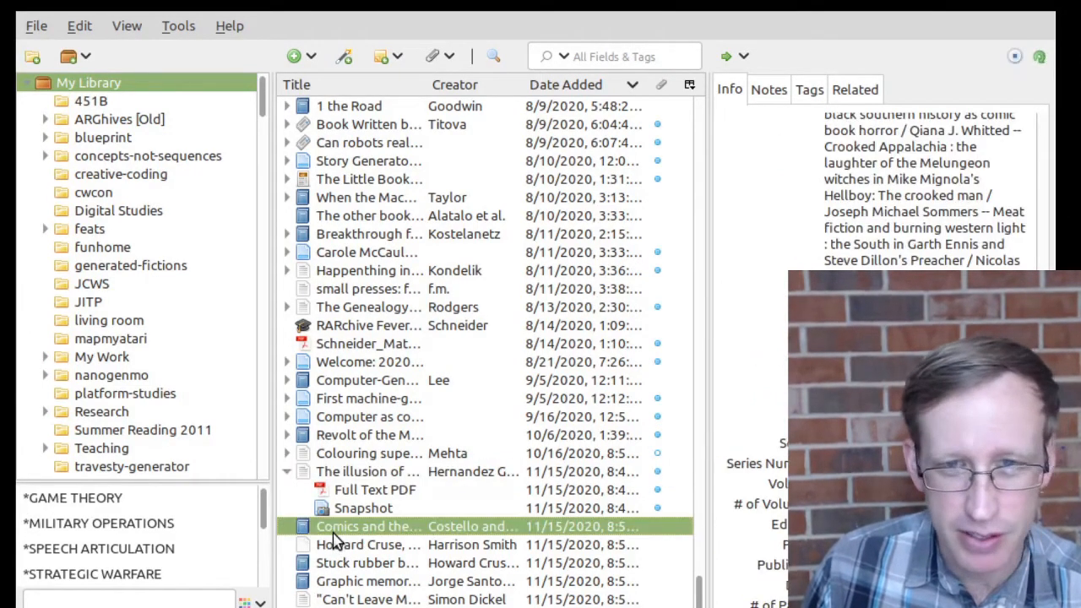
scroll(844, 236, up, 8)
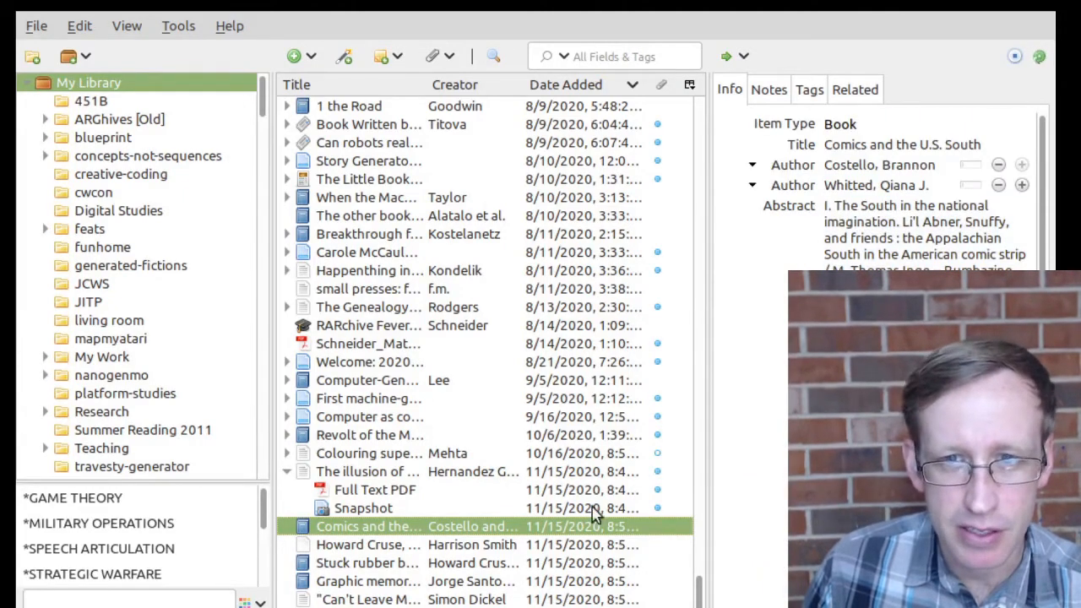
click(347, 566)
click(353, 582)
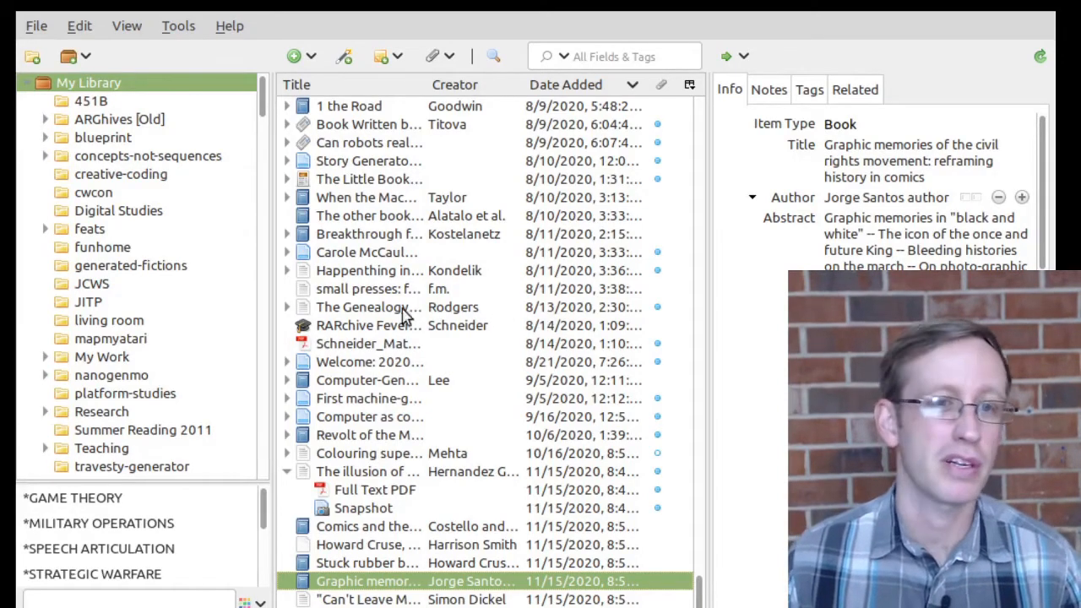
scroll(396, 422, up, 1)
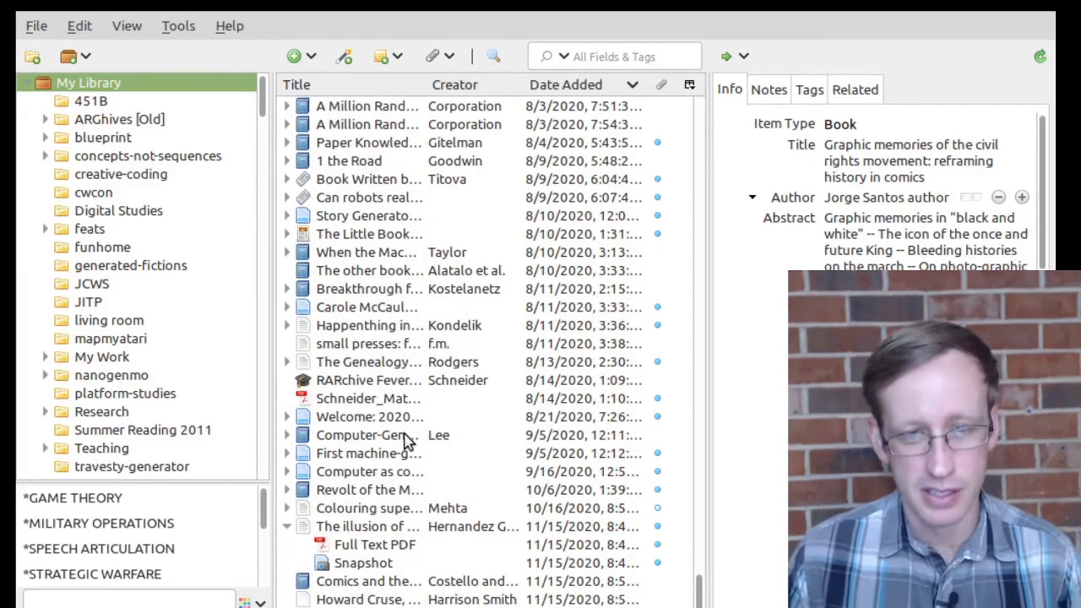
scroll(398, 446, down, 1)
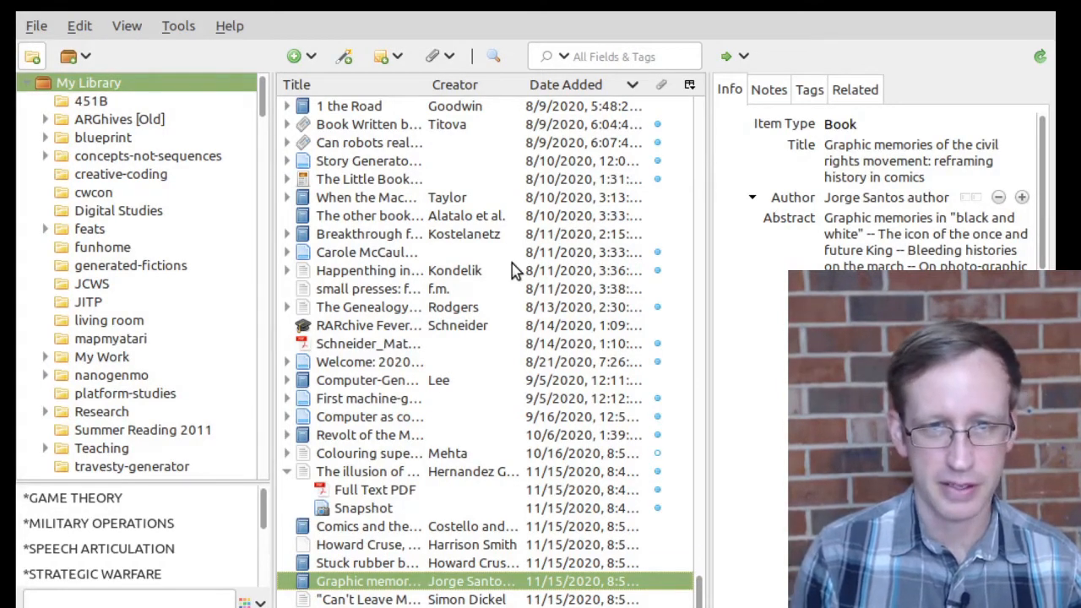
Step: Return to My Library and view the Colouring superheroes and Revolt of the Machines records
click(130, 84)
scroll(507, 186, down, 10)
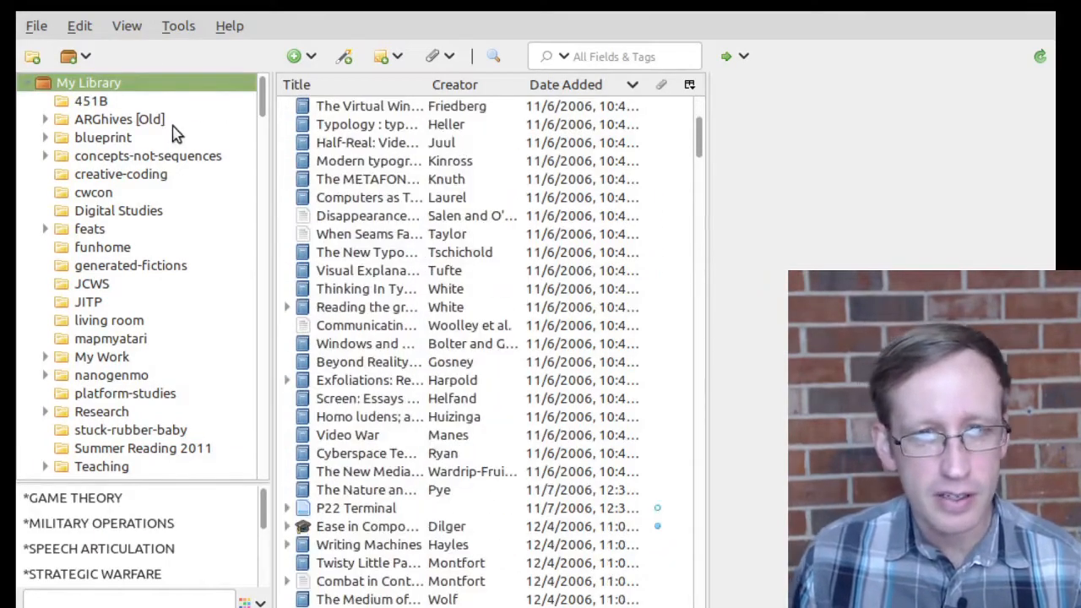
drag(697, 140, 699, 591)
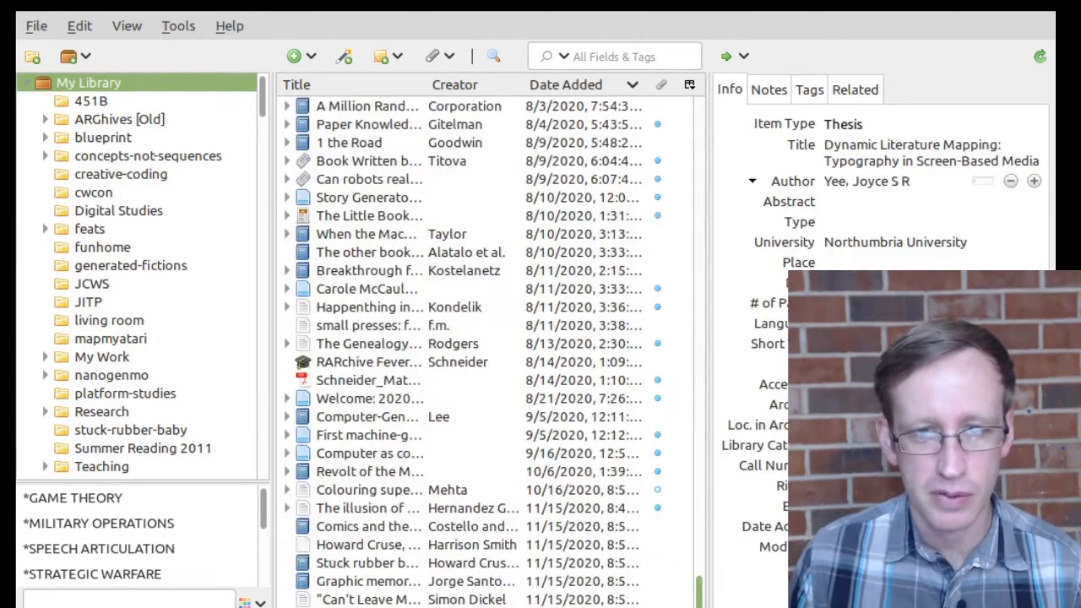
click(355, 495)
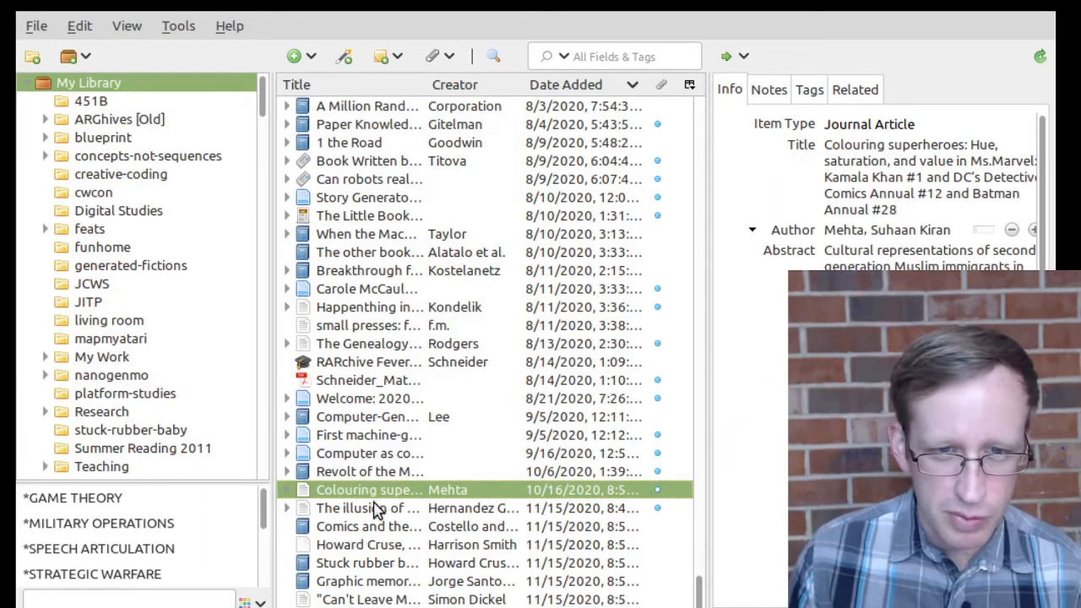
click(369, 473)
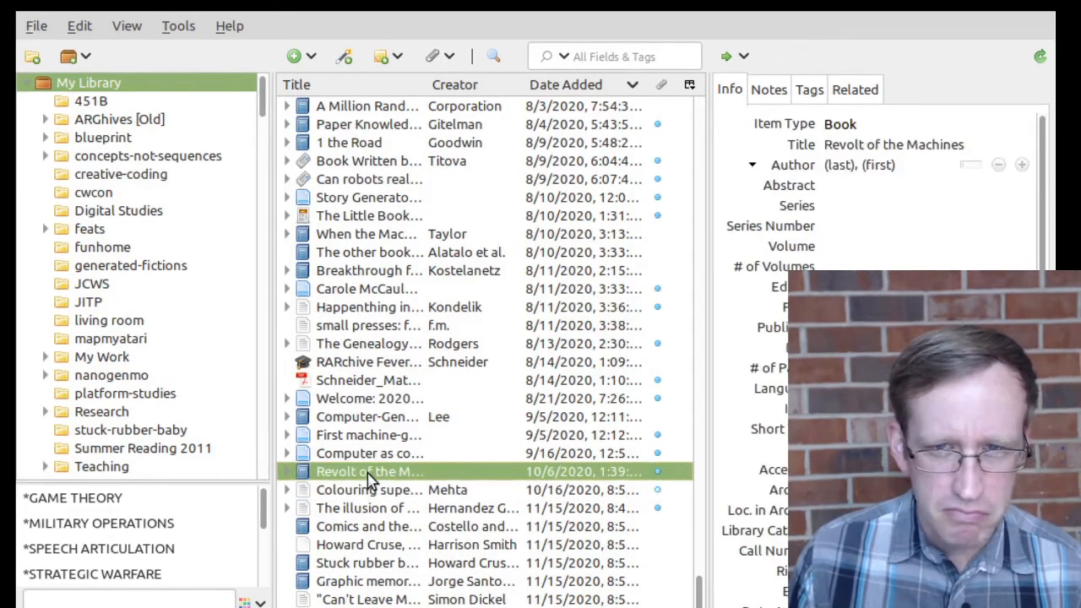
Step: Drag the seven newest items into the stuck-rubber-baby collection and open it
click(370, 489)
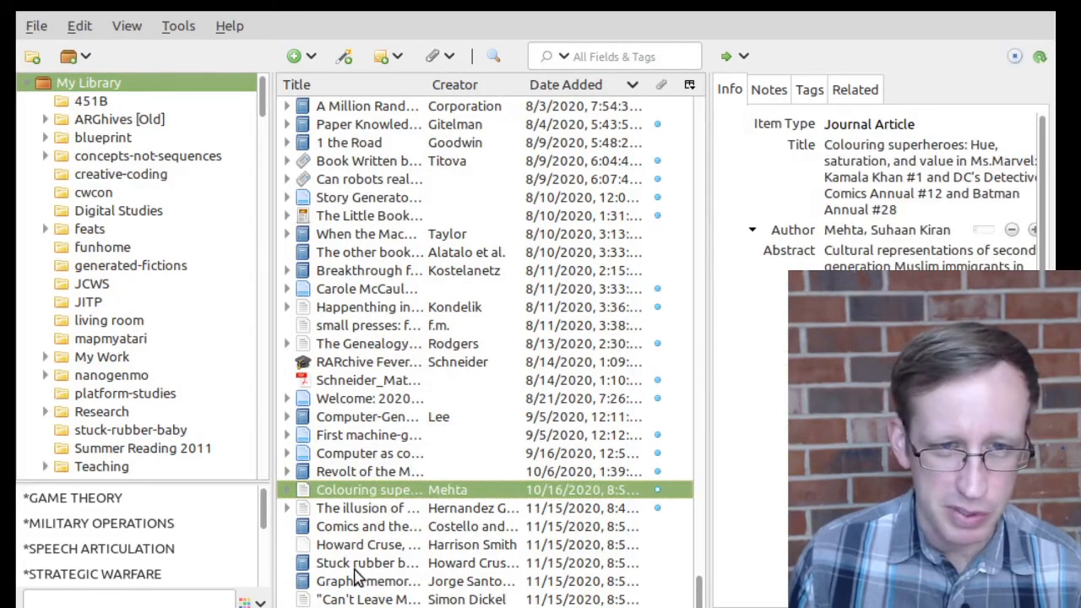
shift+click(369, 599)
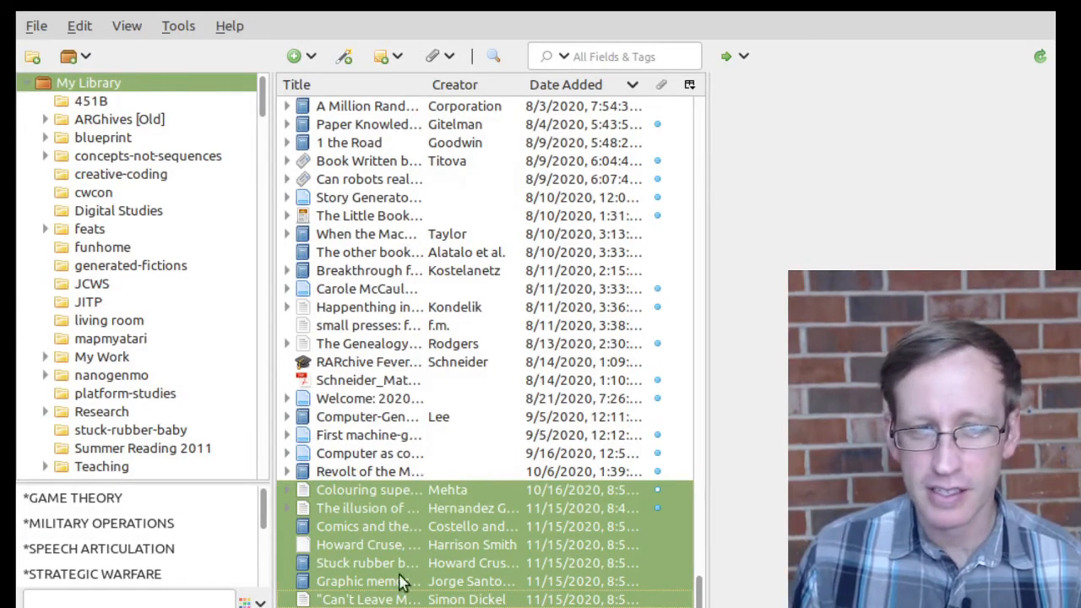
click(353, 491)
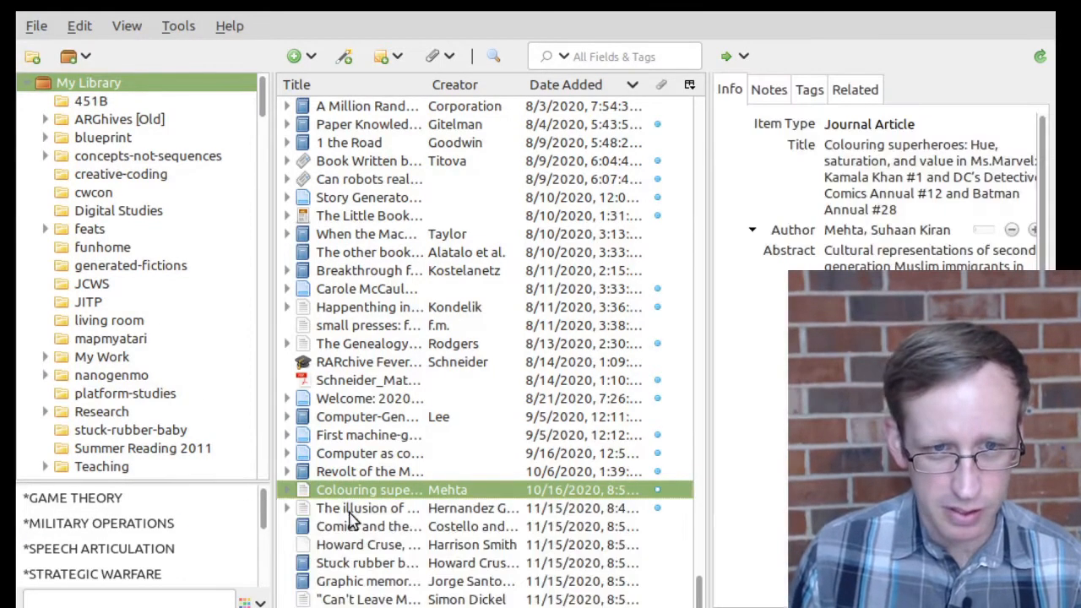
shift+click(372, 600)
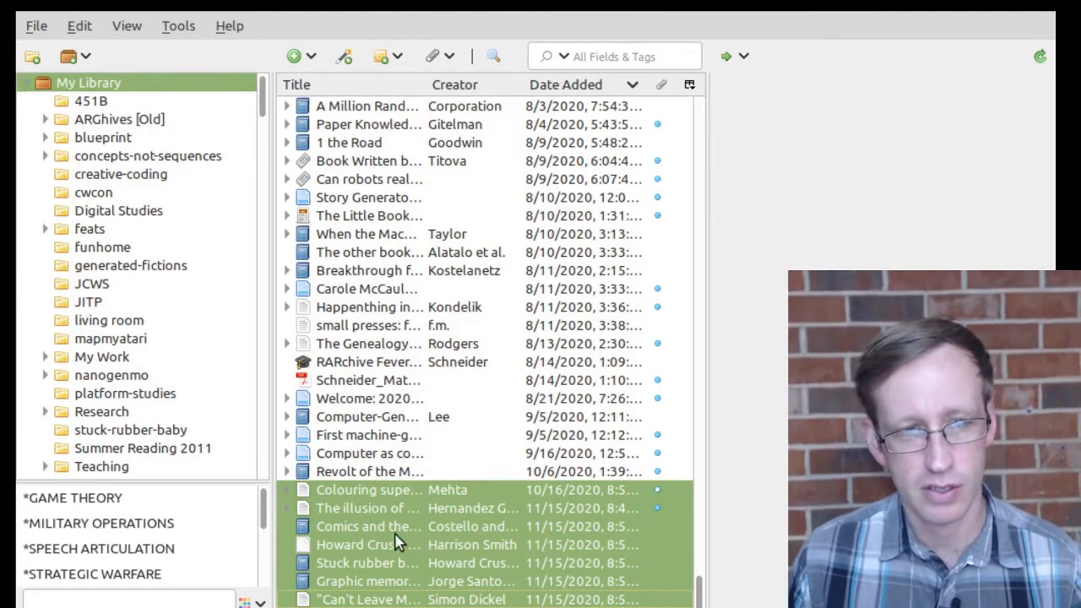
drag(246, 428, 99, 437)
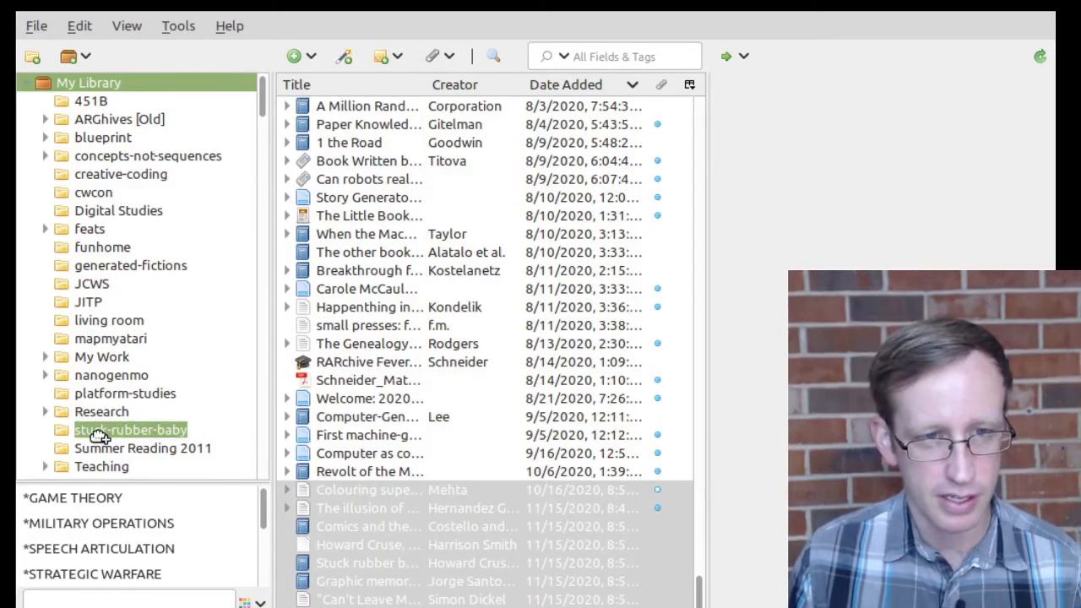
drag(98, 434, 97, 434)
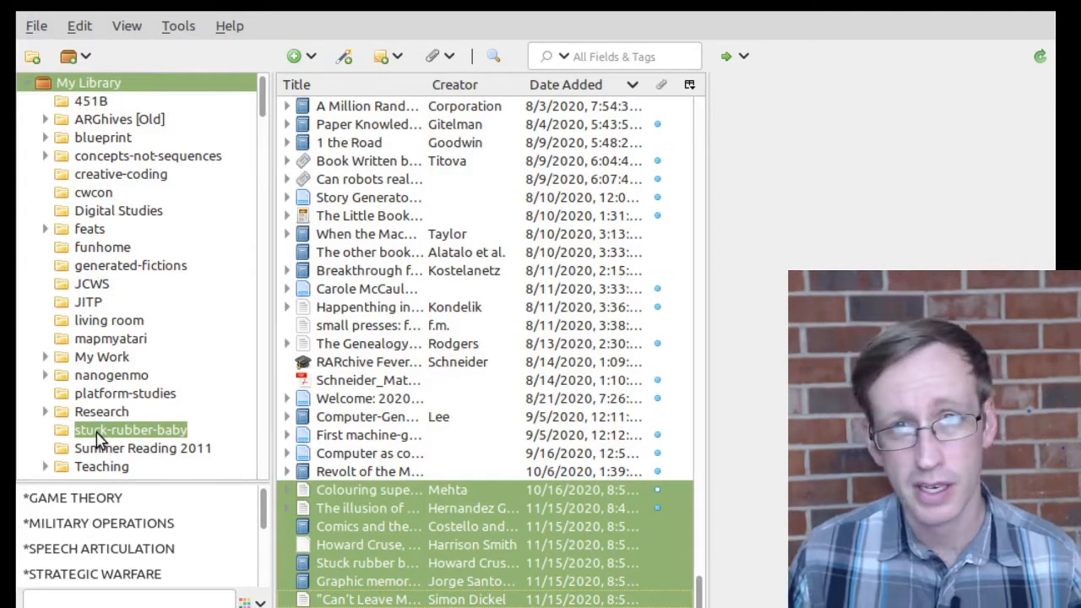
click(96, 436)
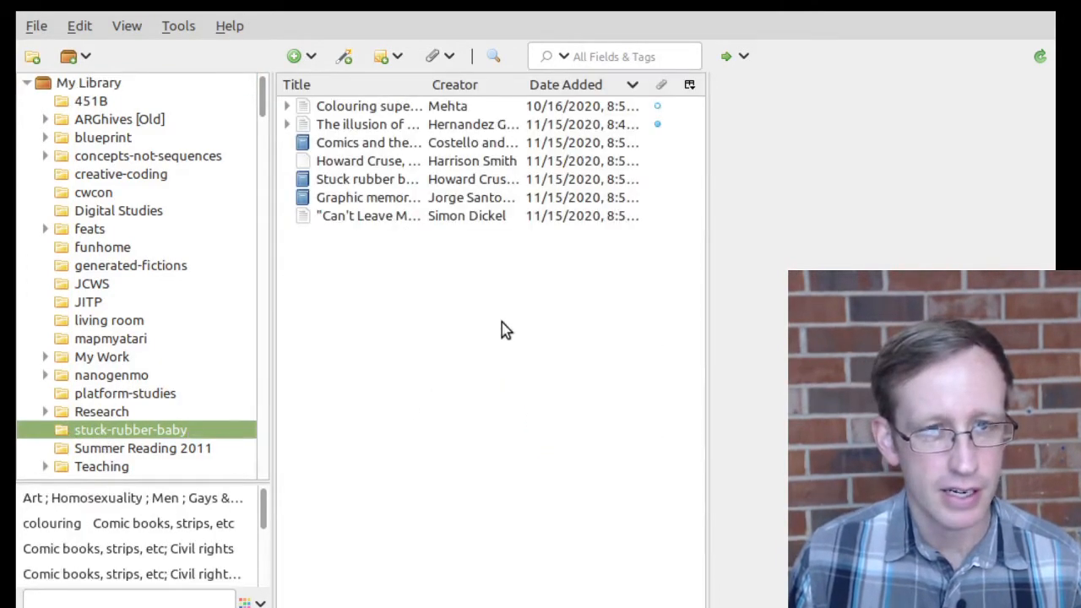
Step: Add a child note reading 'SDFASDF' to the Colouring superheroes article, then switch to the browser
click(400, 226)
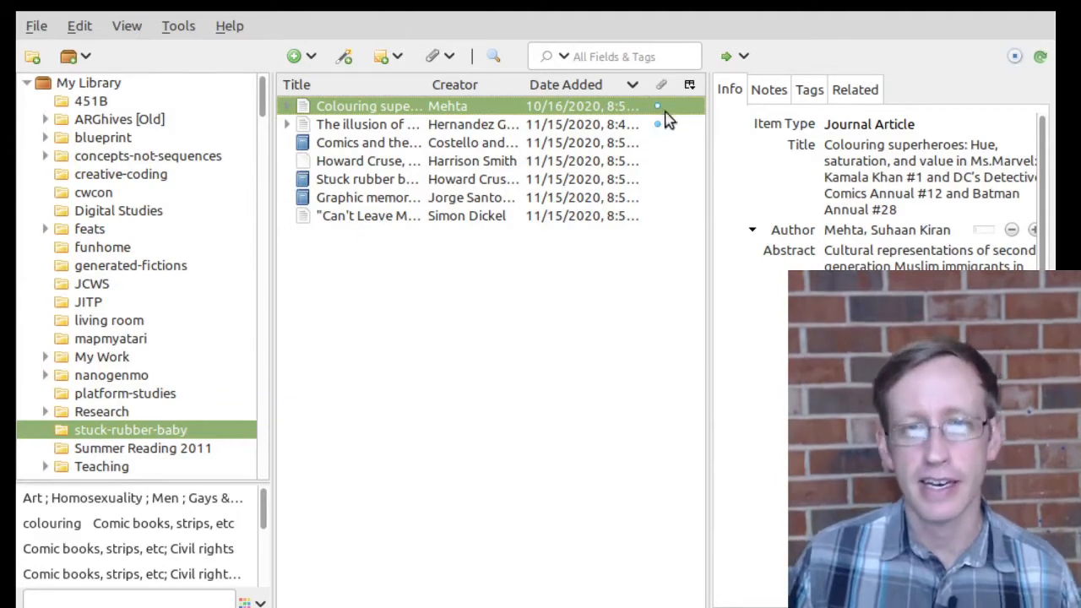
click(770, 91)
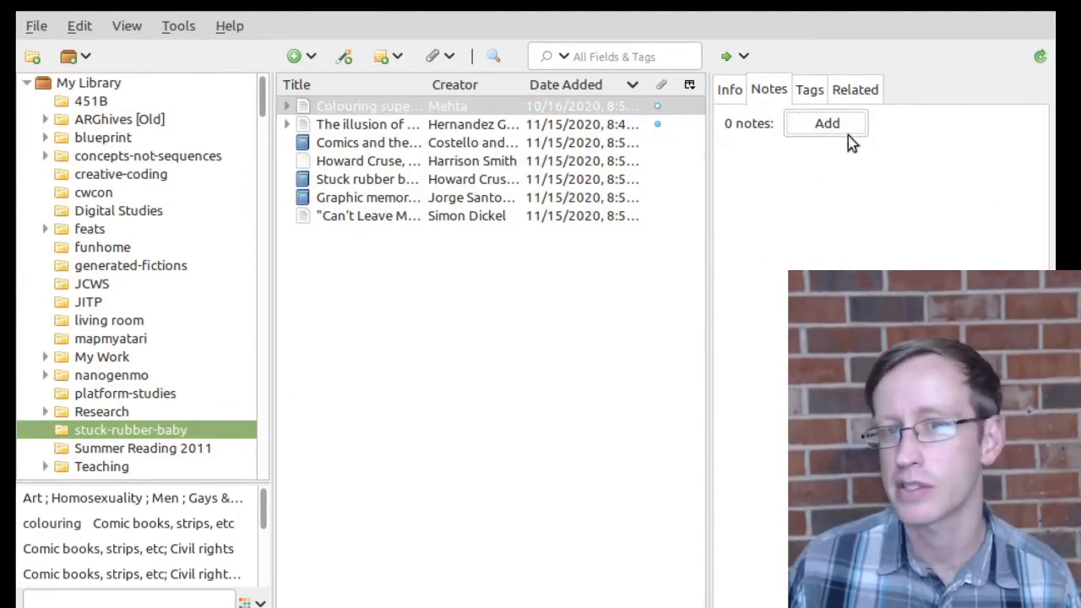
click(836, 127)
text(SDFASDF)
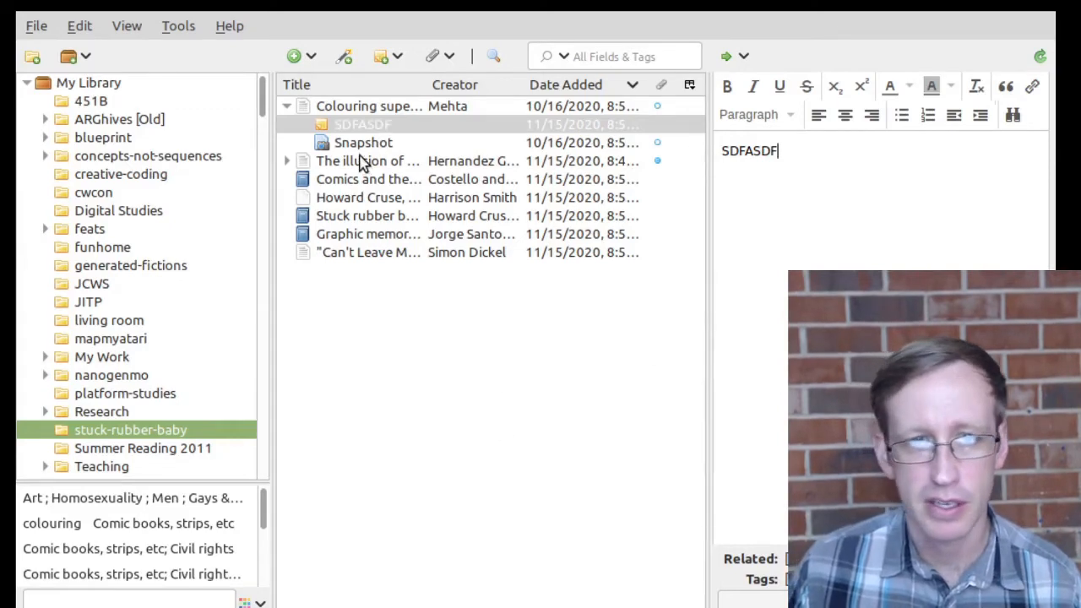
click(363, 161)
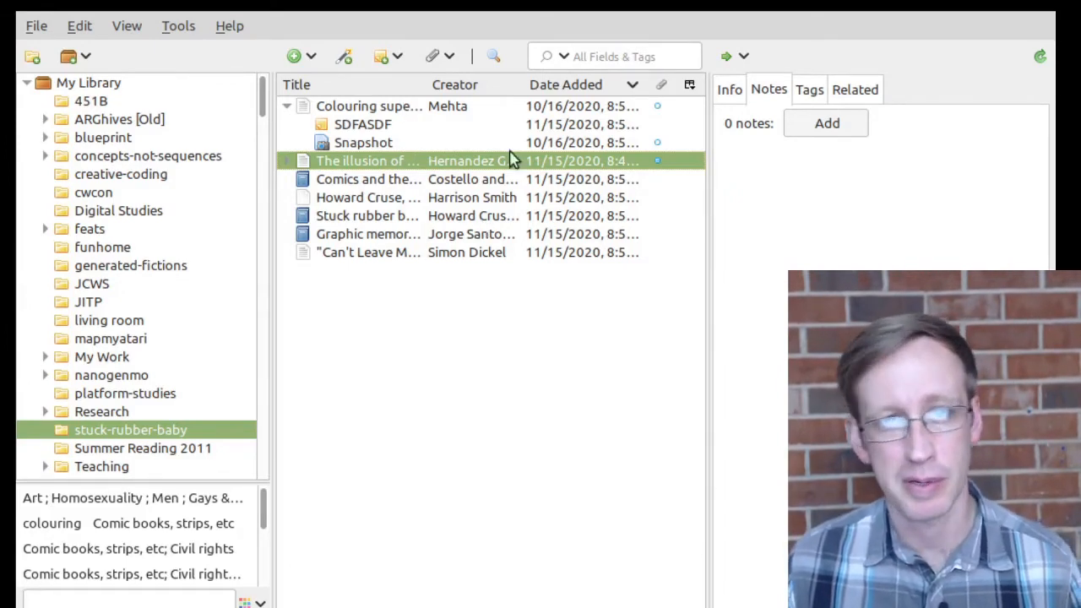
key(alt+Tab)
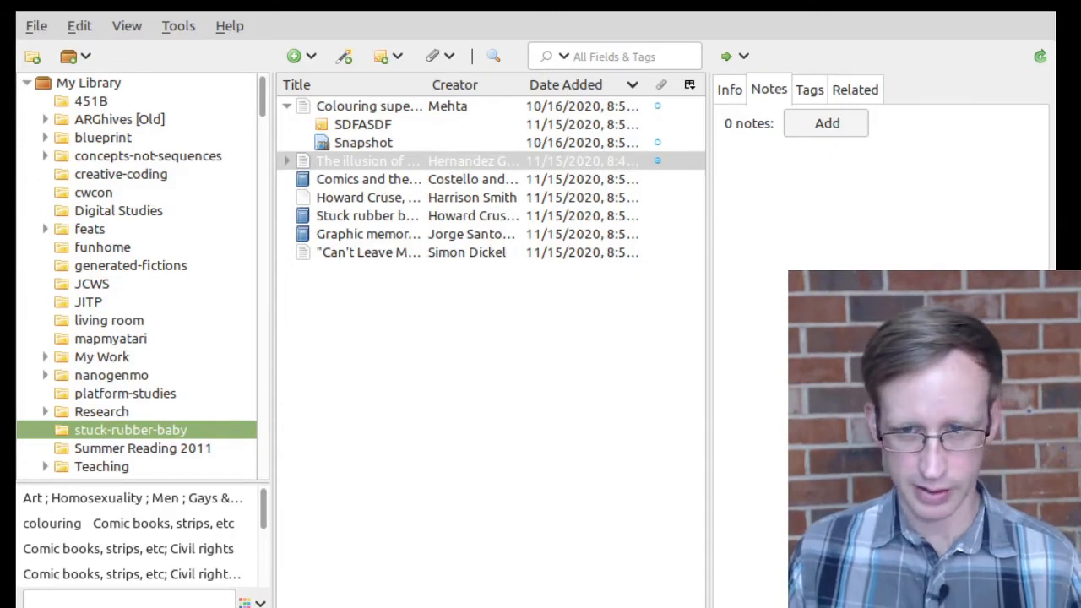
key(alt+Tab)
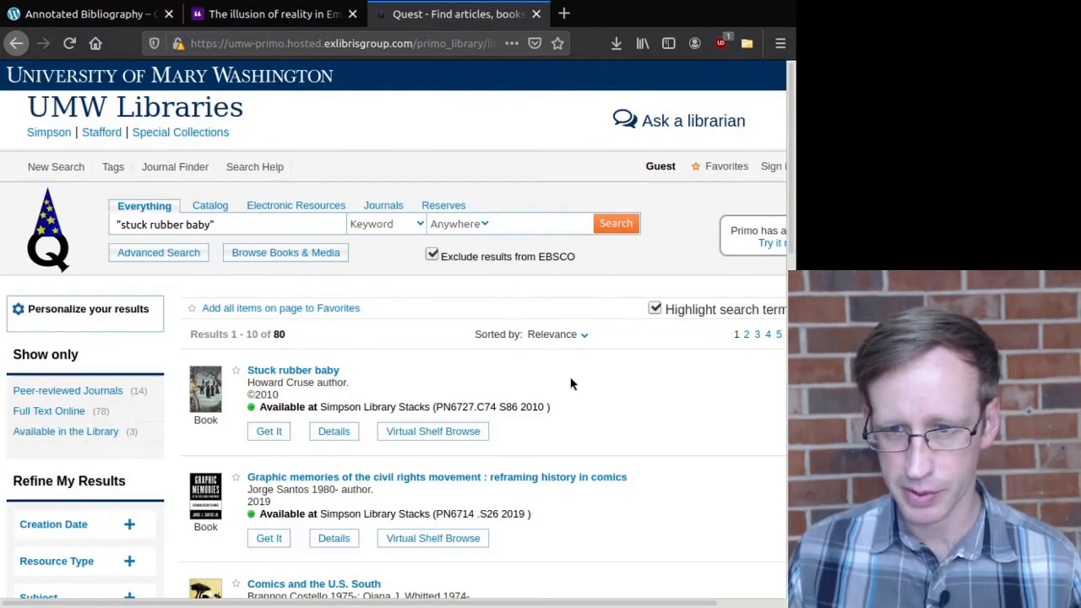
Step: Create a blank Google Doc via docs.new in a new tab, then go back to Zotero
click(565, 13)
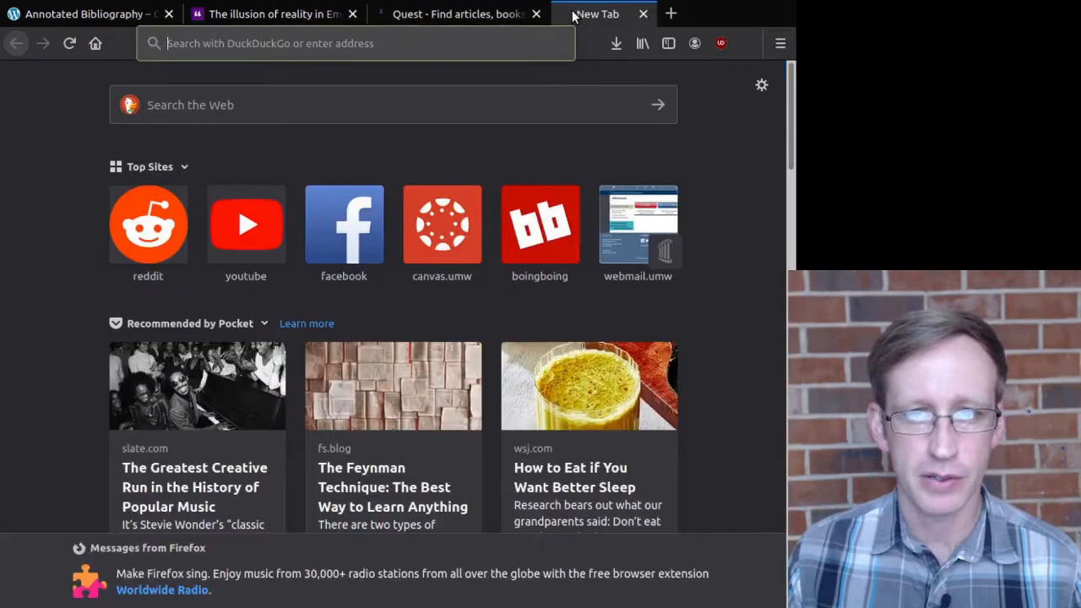
text(docs.new/)
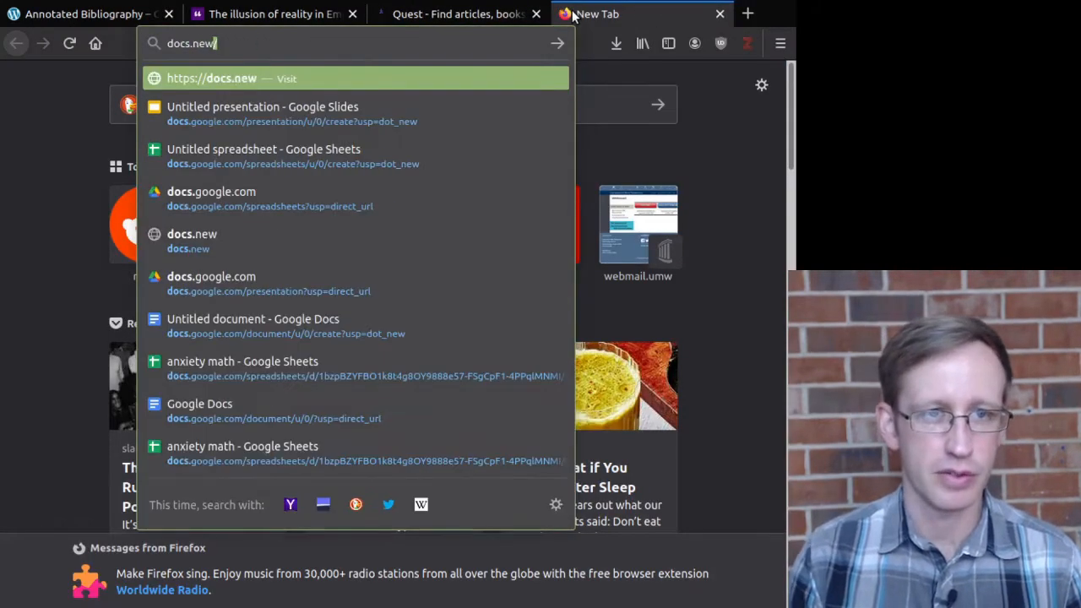
key(Return)
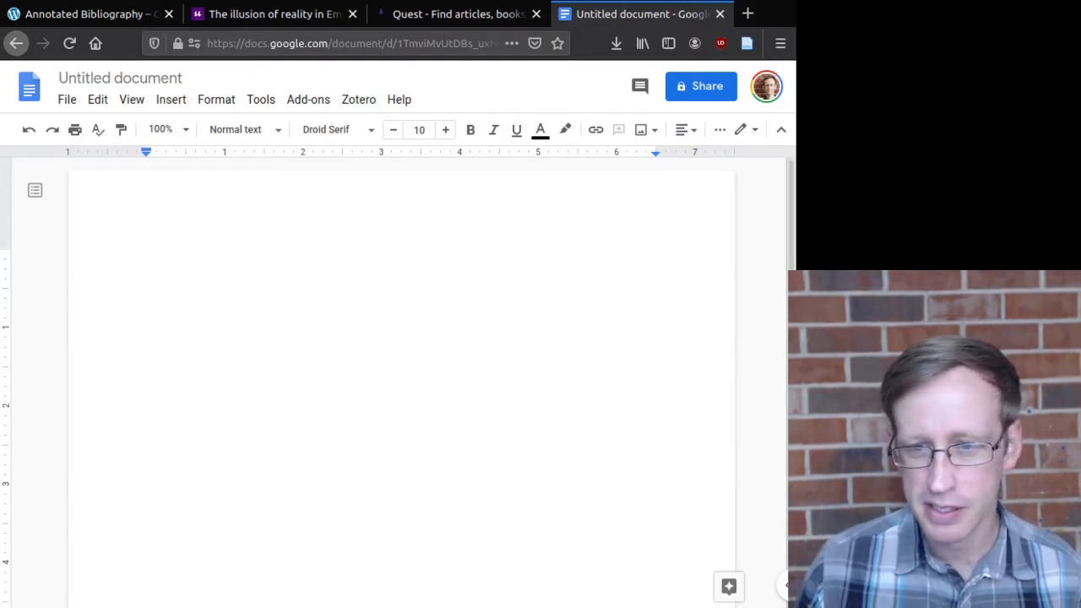
click(746, 606)
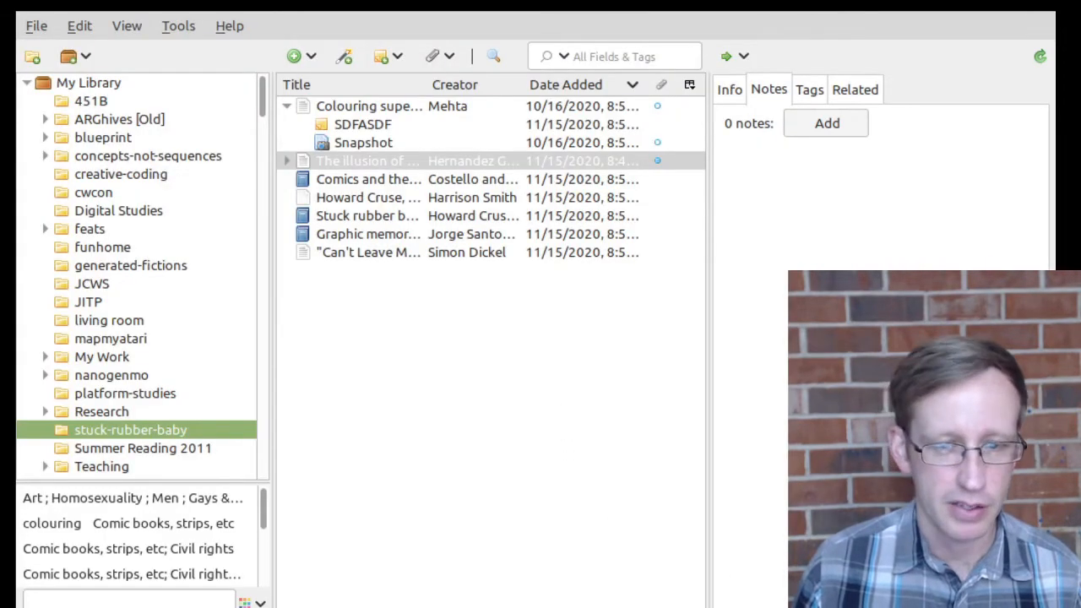
Step: Select all items in the stuck-rubber-baby collection, starting from the Colouring superheroes article
click(340, 108)
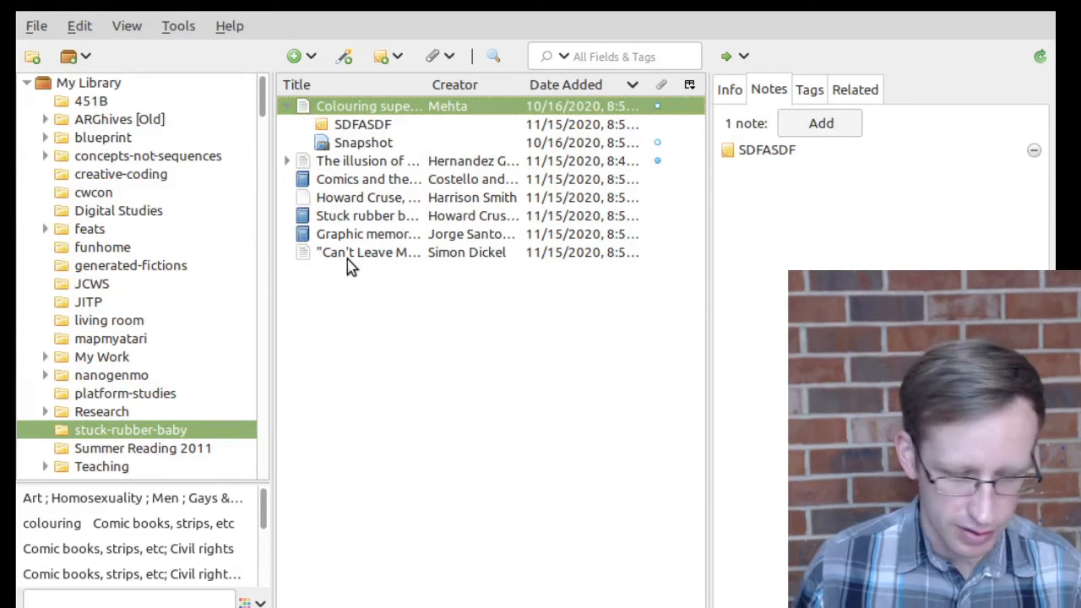
key(ctrl+a)
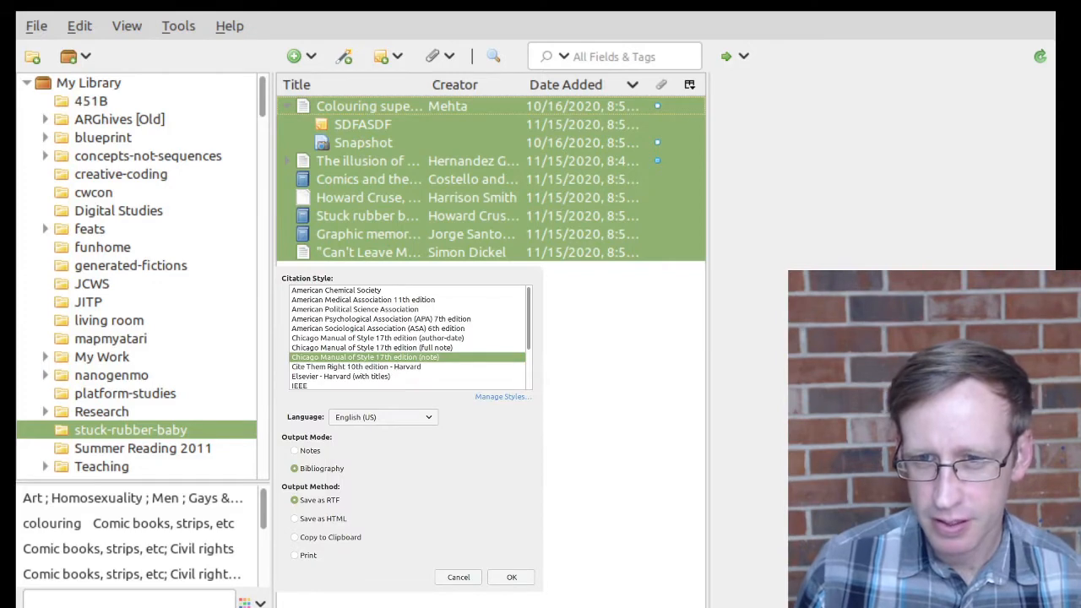
Step: Create an MLA 8th edition bibliography of the items and copy it to the clipboard
click(400, 449)
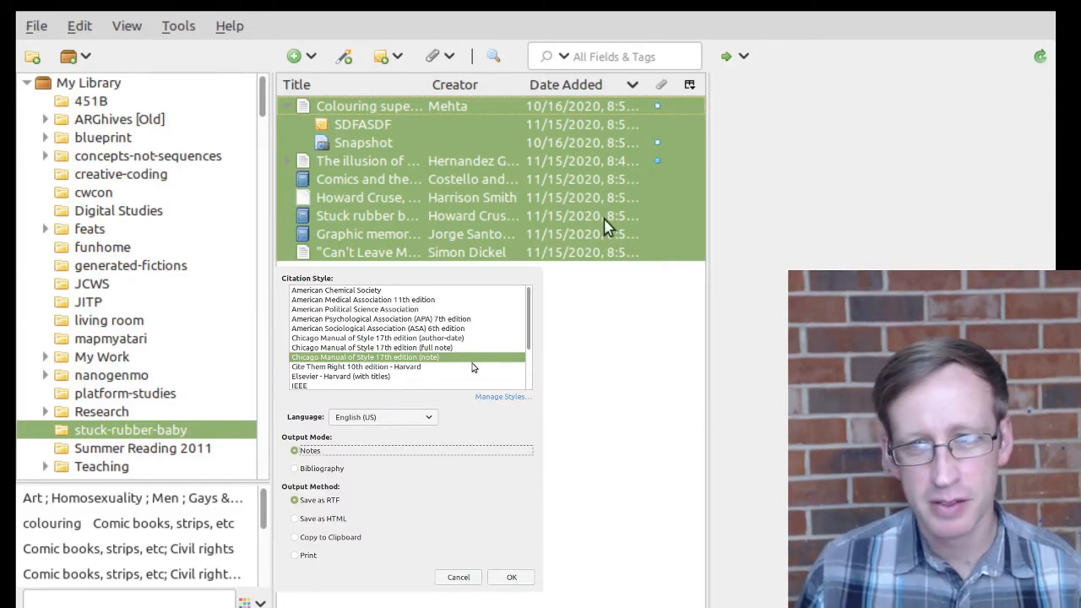
click(509, 504)
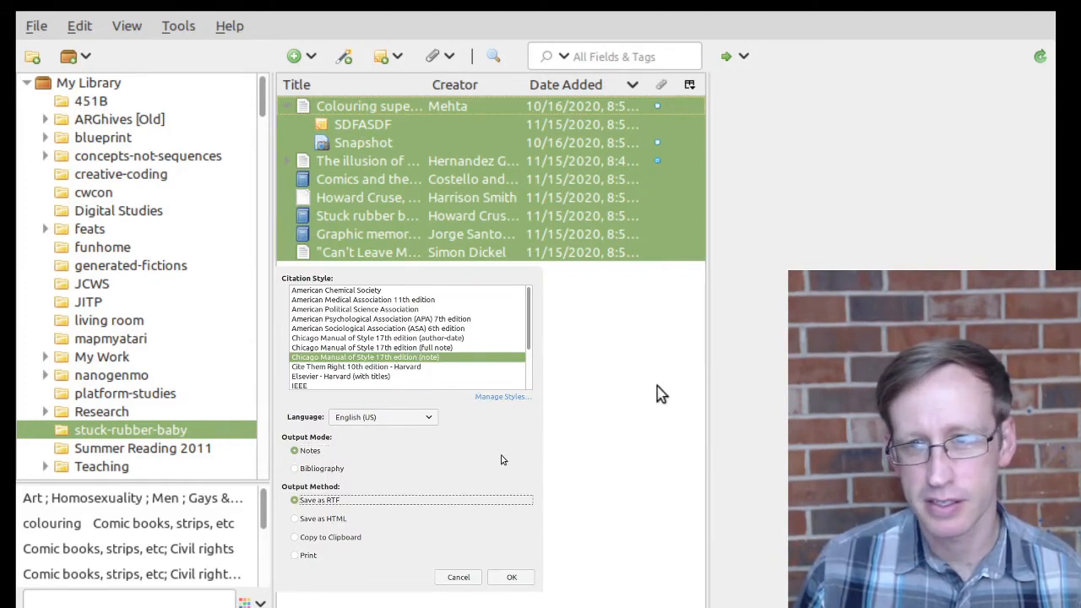
drag(410, 256, 440, 114)
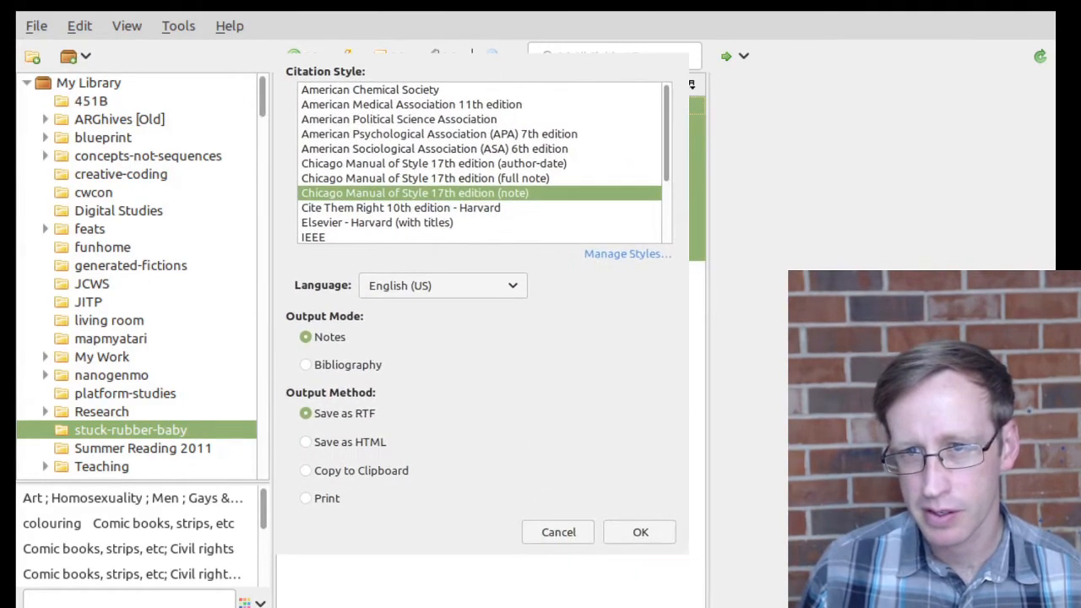
click(506, 415)
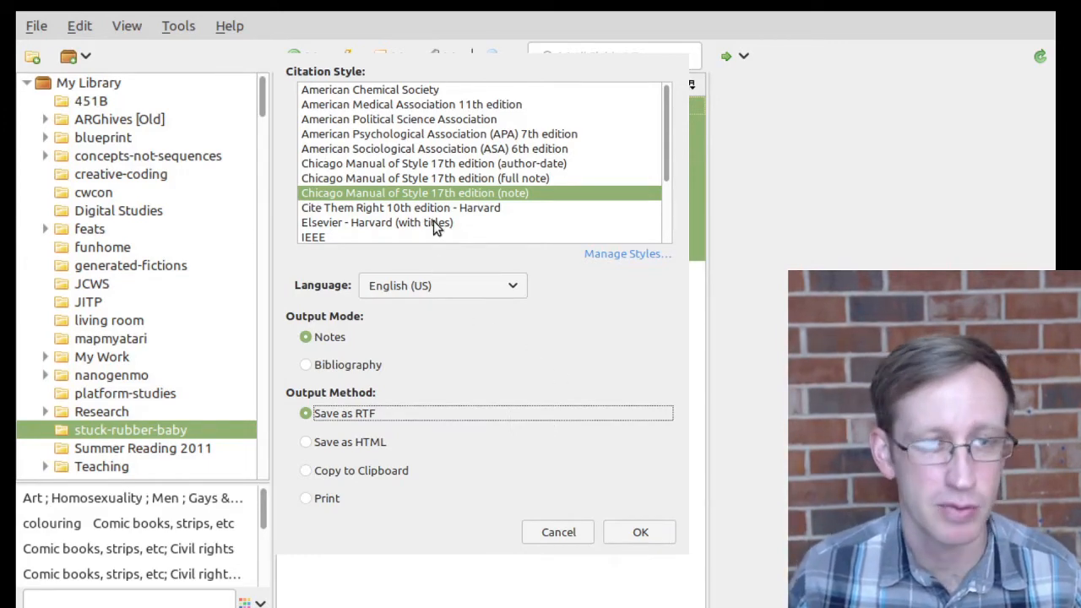
scroll(464, 224, down, 2)
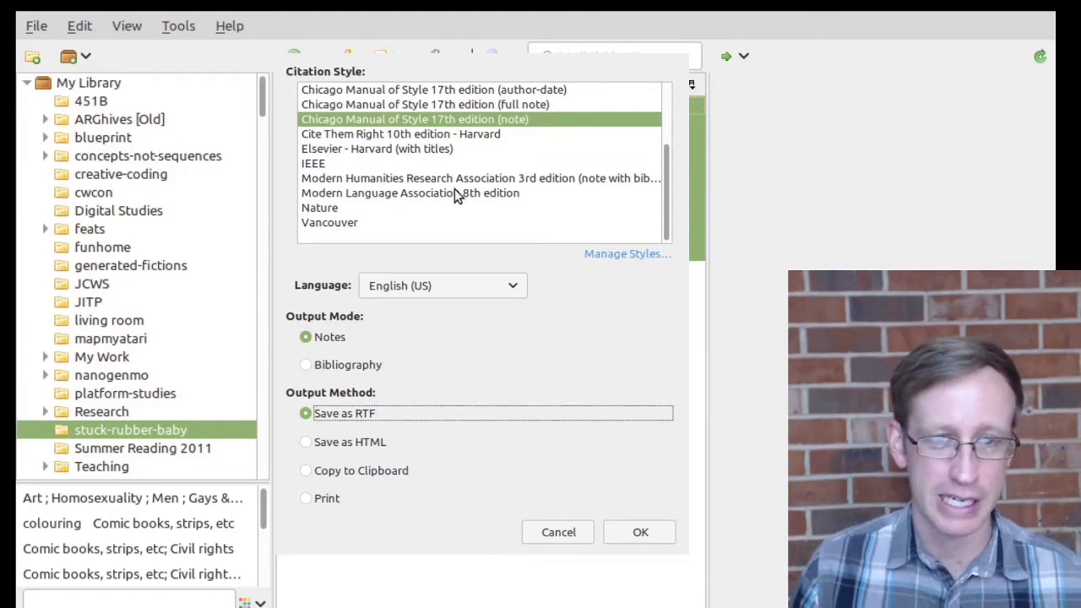
click(350, 196)
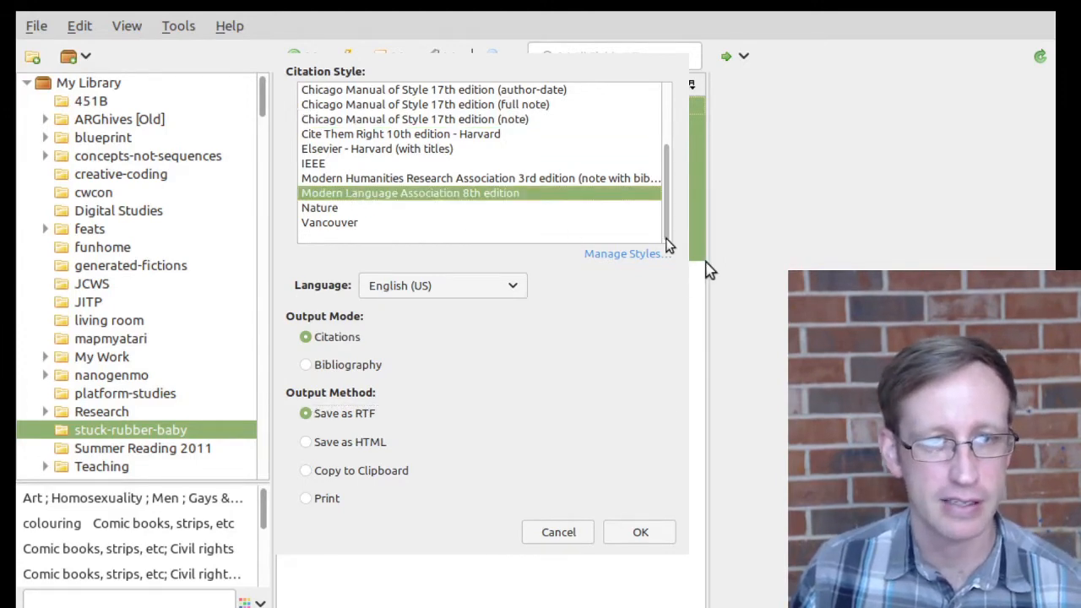
click(349, 471)
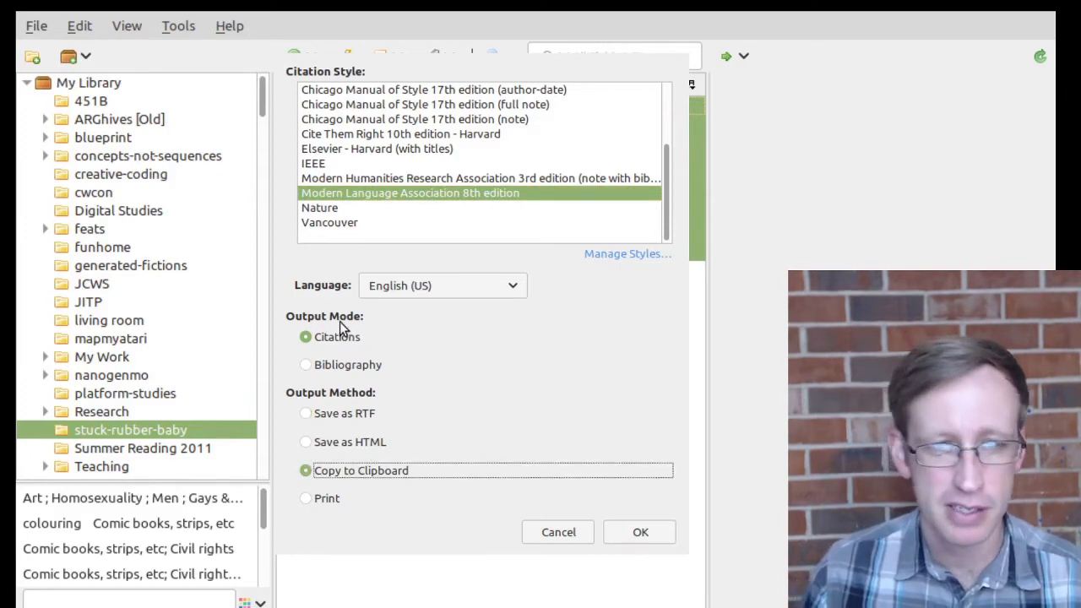
click(331, 366)
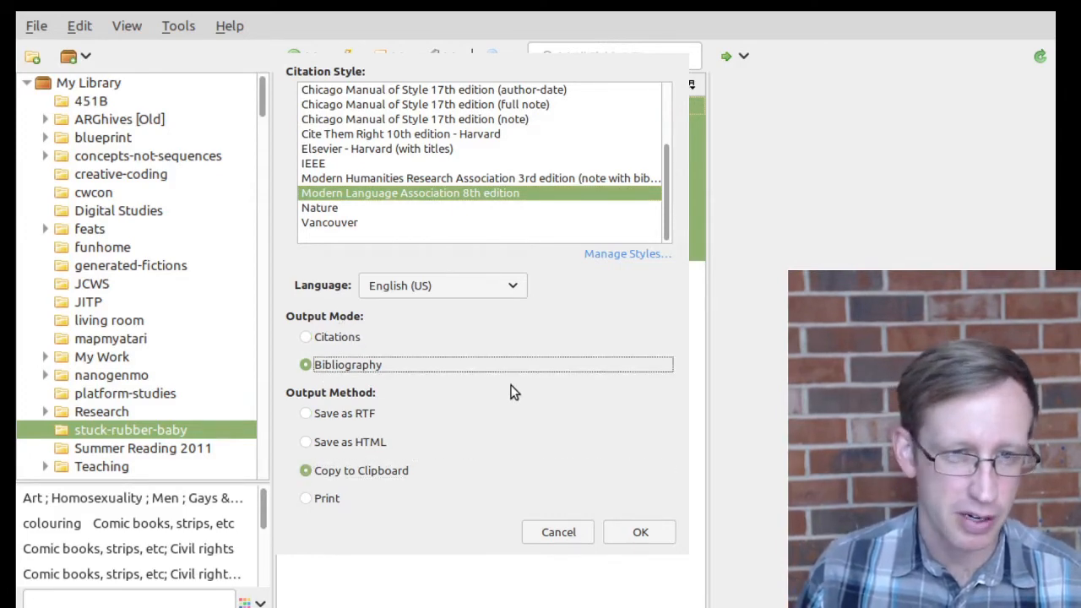
click(641, 533)
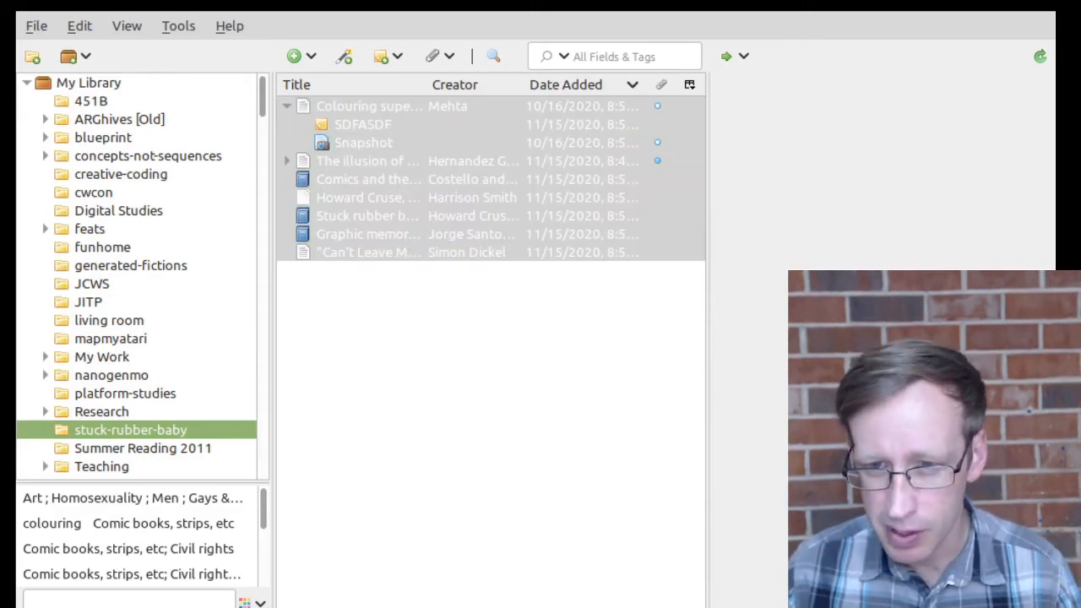
Step: Paste the copied MLA bibliography into the blank Google Doc and scroll through it
key(alt+Tab)
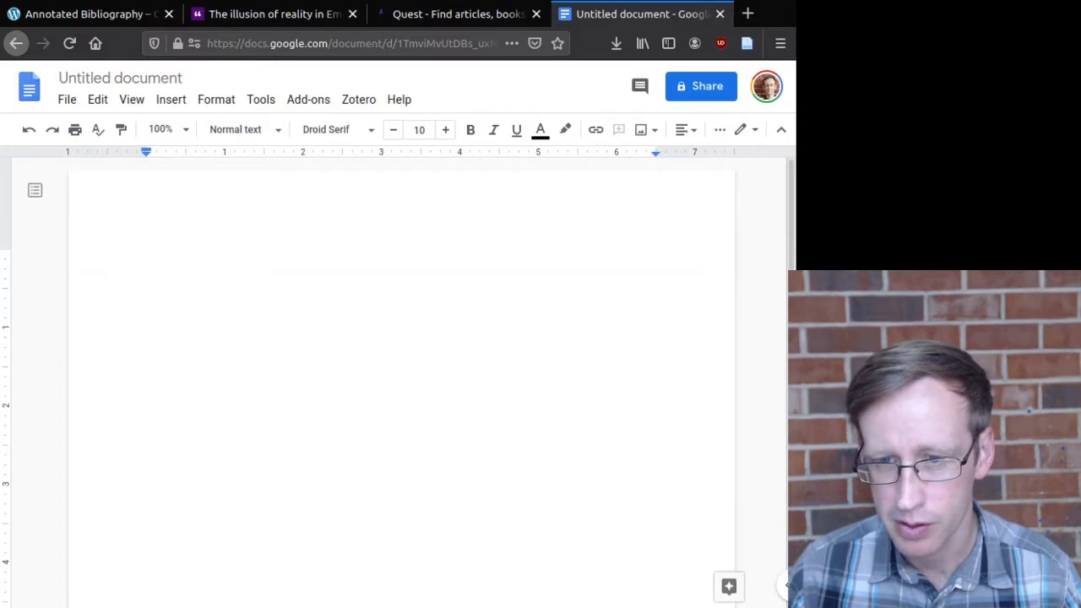
click(476, 571)
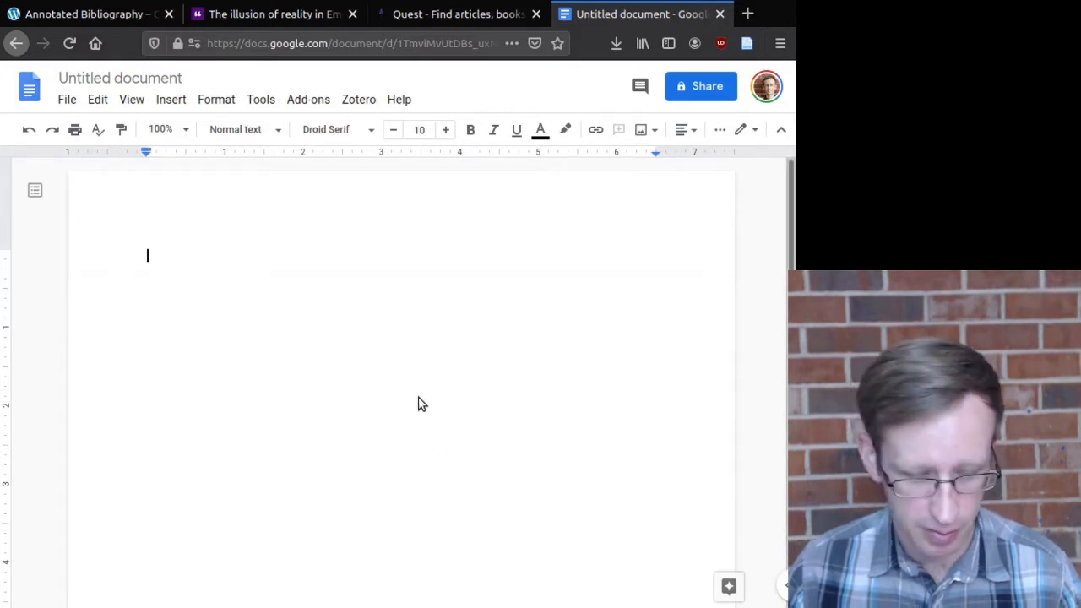
right_click(324, 345)
click(344, 388)
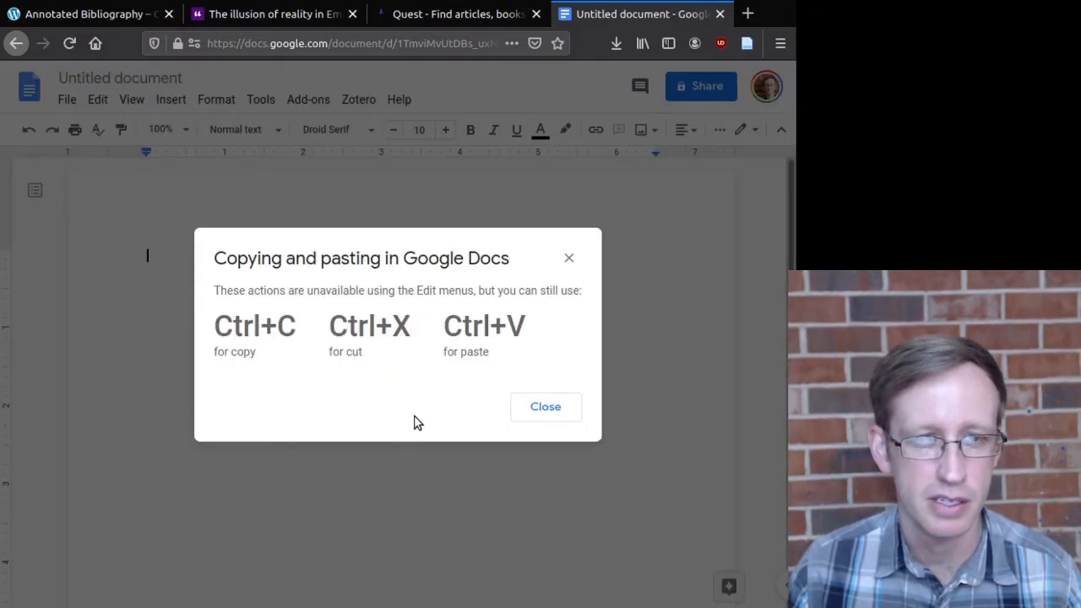
click(549, 397)
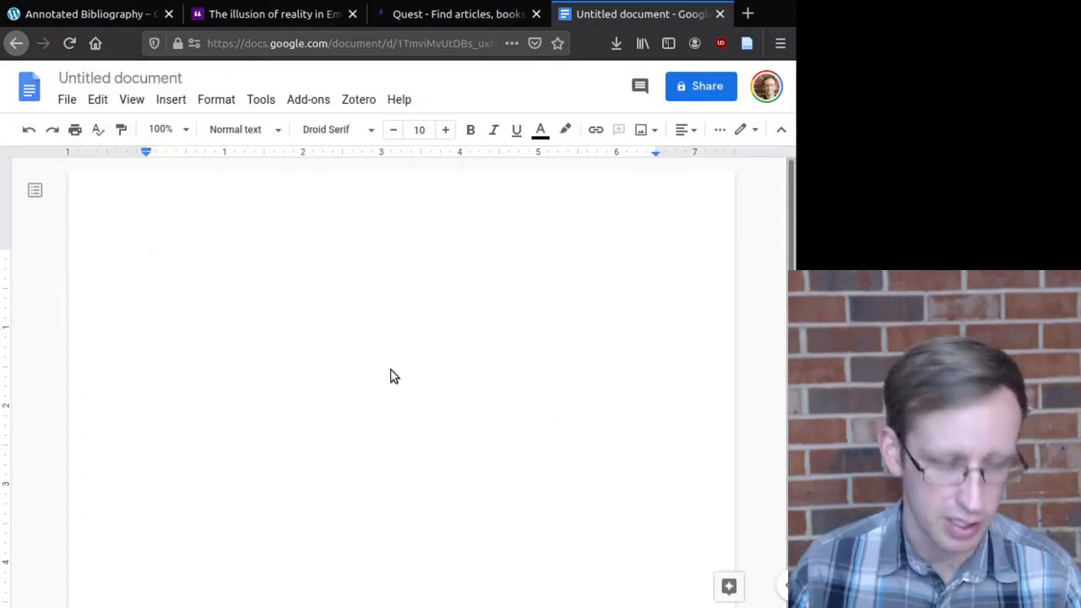
key(ctrl+v)
scroll(346, 439, up, 3)
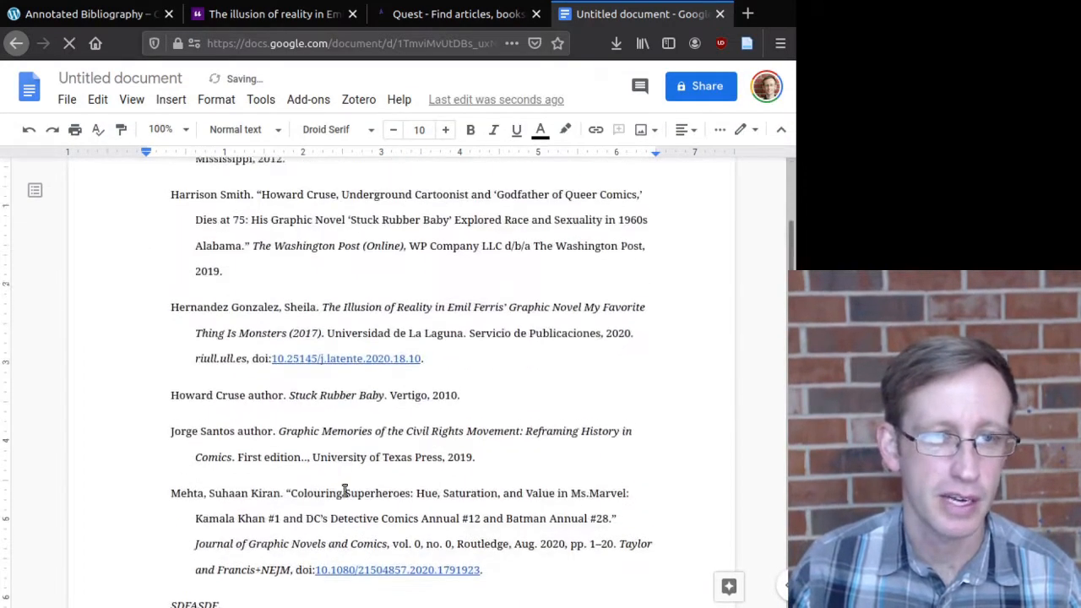
scroll(345, 490, up, 2)
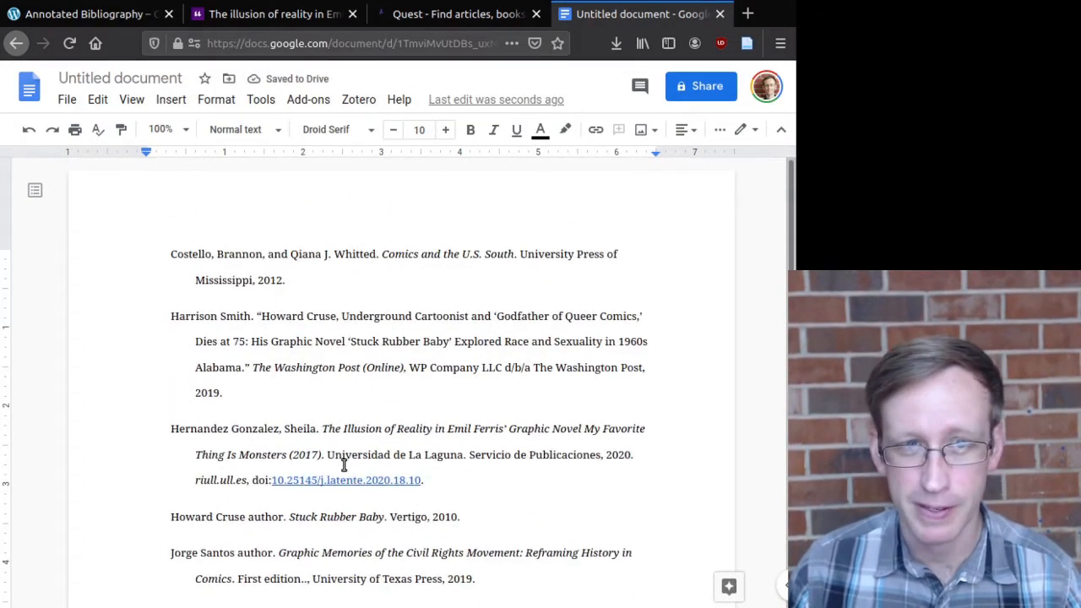
scroll(319, 422, down, 5)
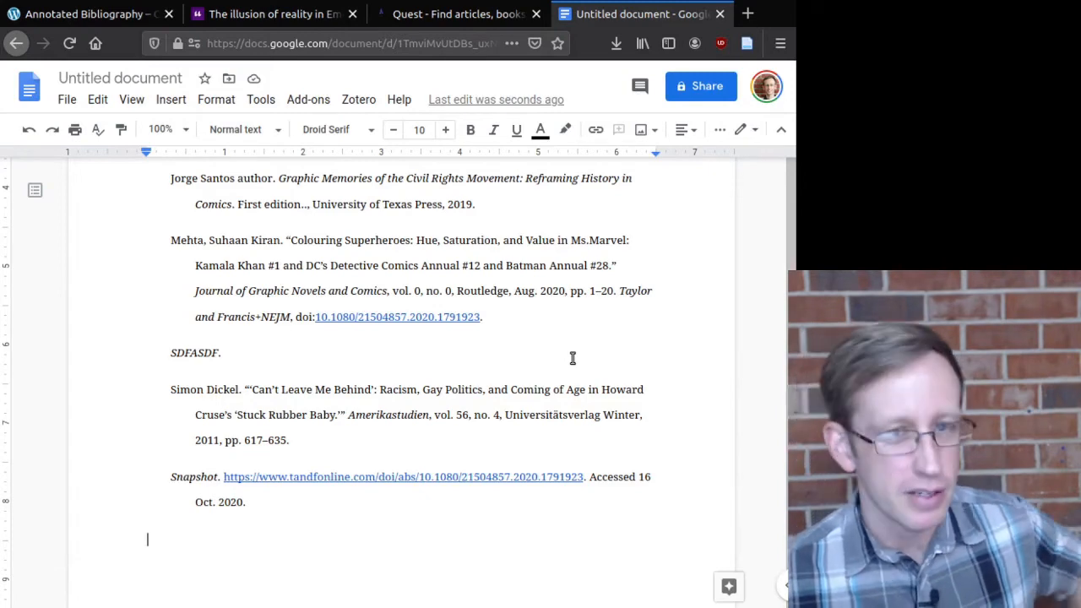
scroll(227, 524, down, 3)
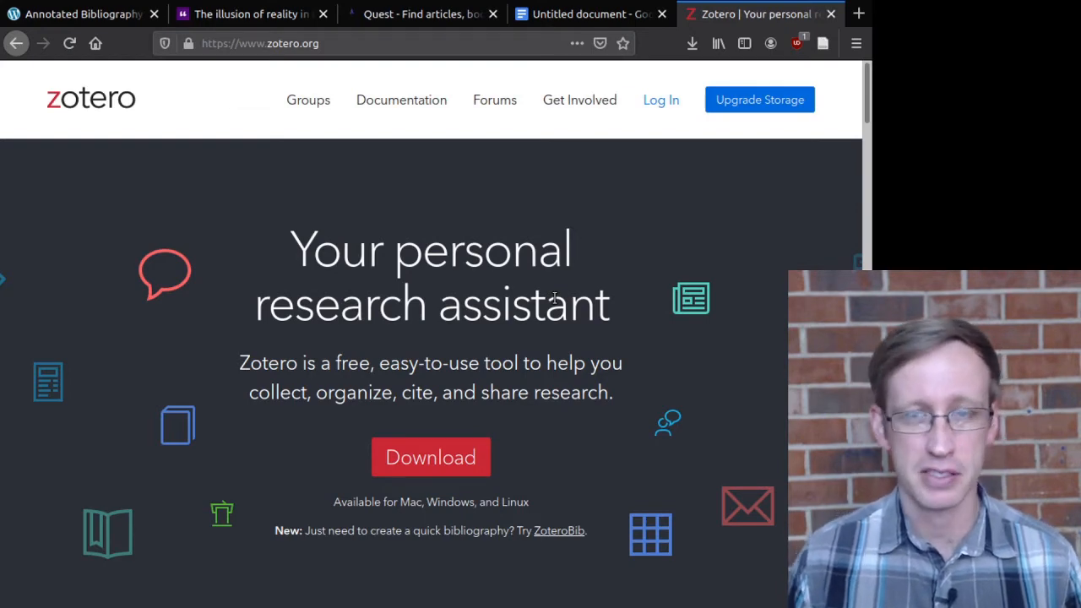
Step: Open zotero.org's free-account registration form and enter a username
click(664, 103)
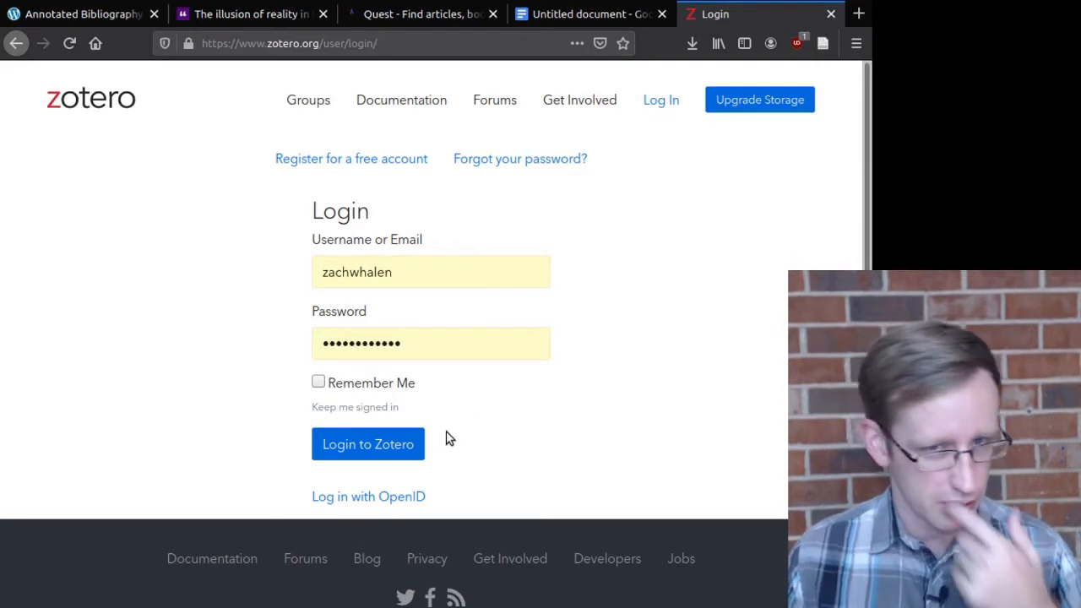
click(355, 160)
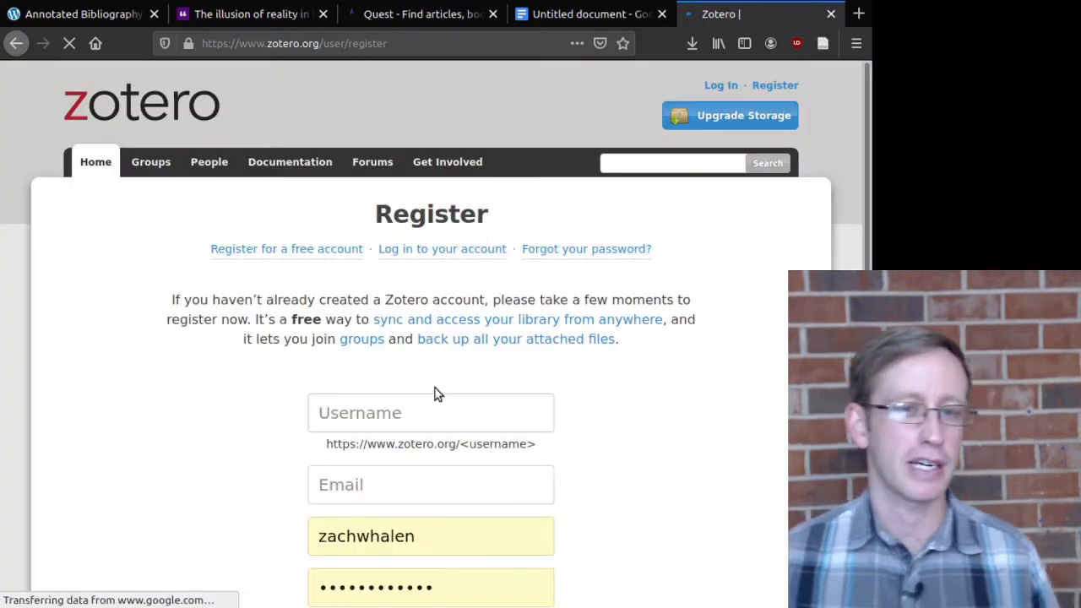
scroll(435, 393, down, 3)
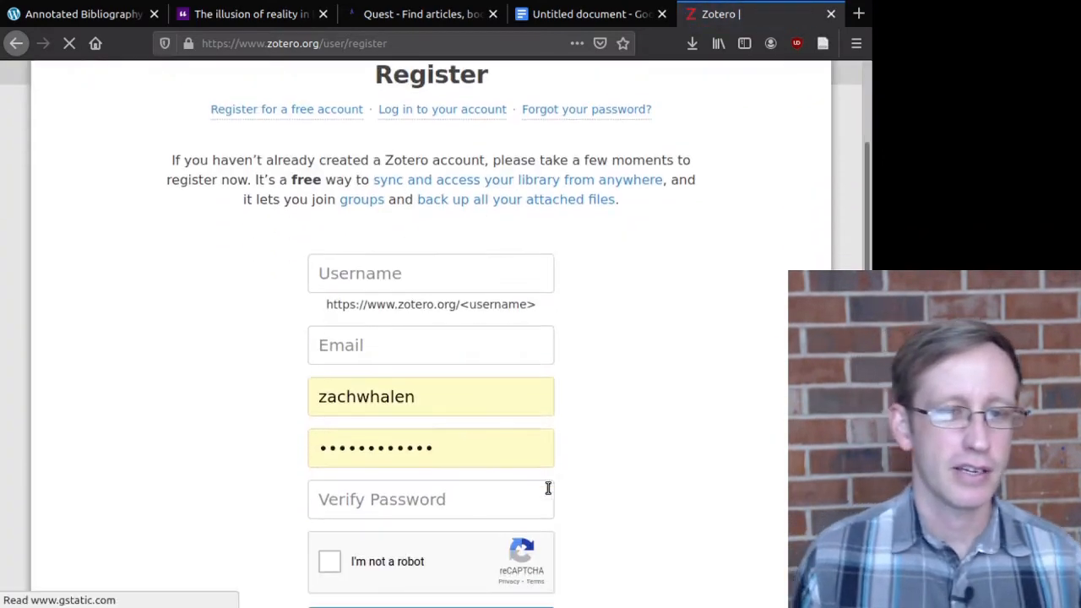
click(405, 270)
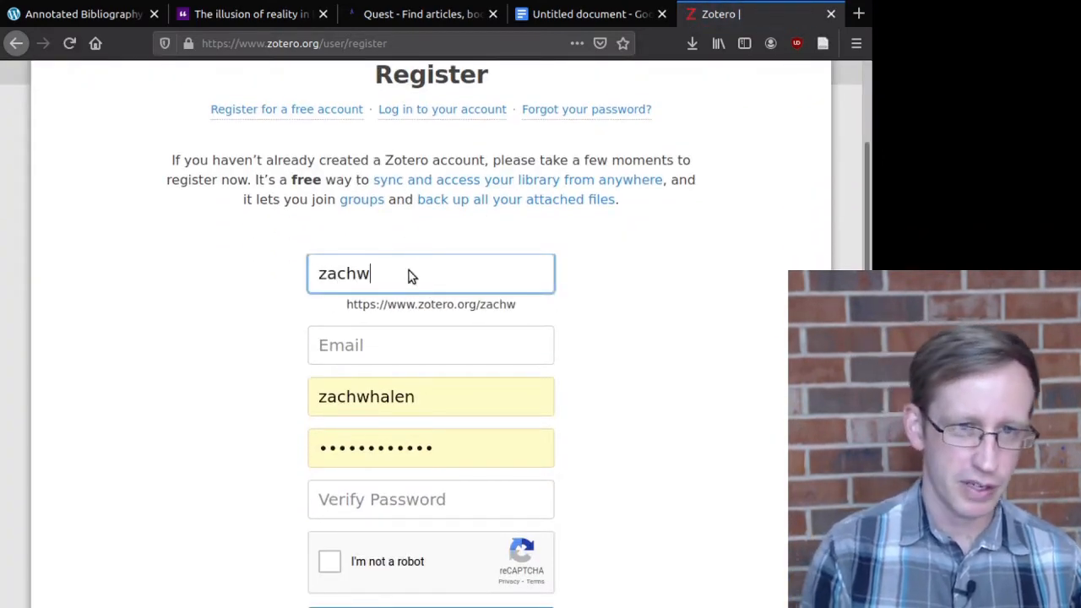
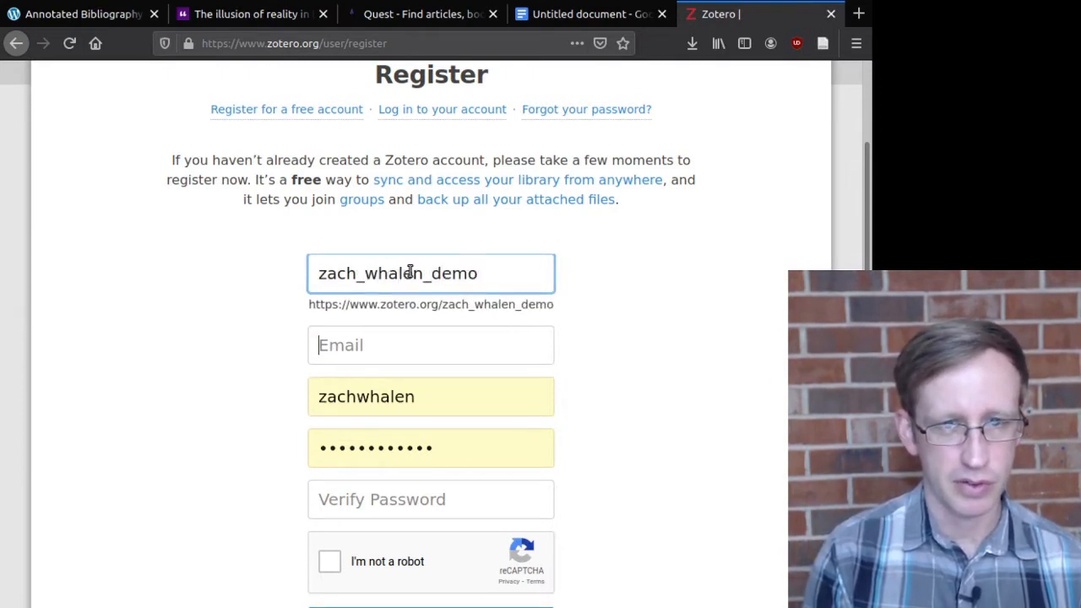
Step: Fill in the account's e-mail address and submit the registration form
key(Tab)
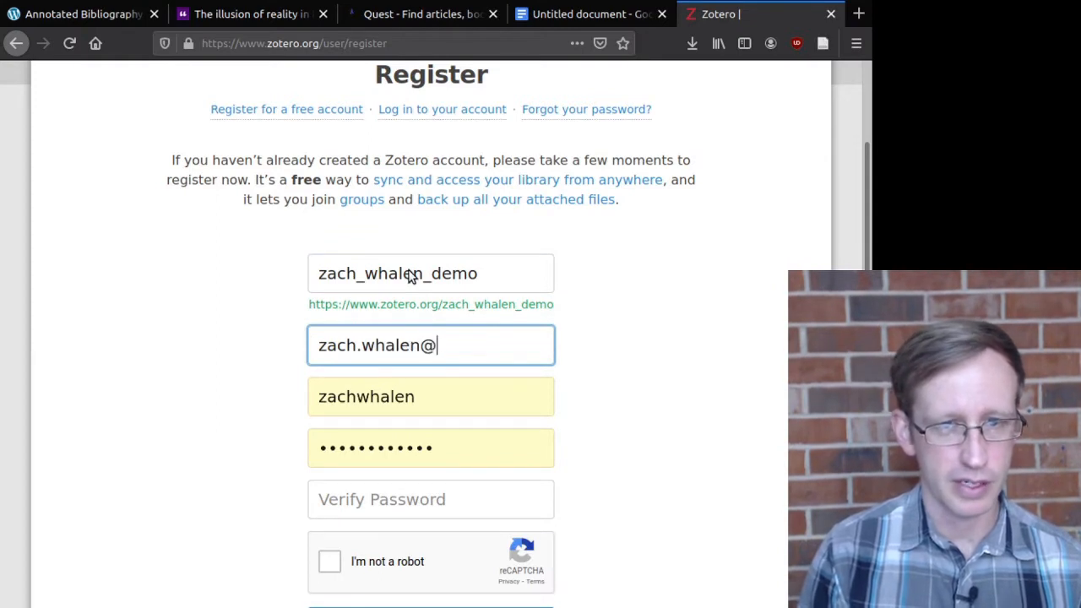
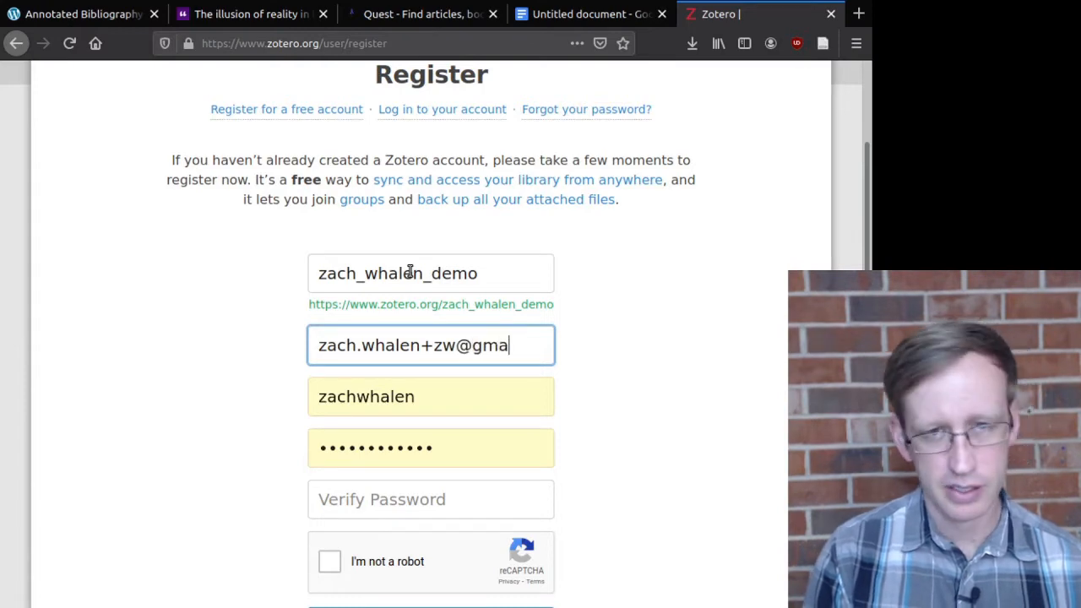
key(Tab)
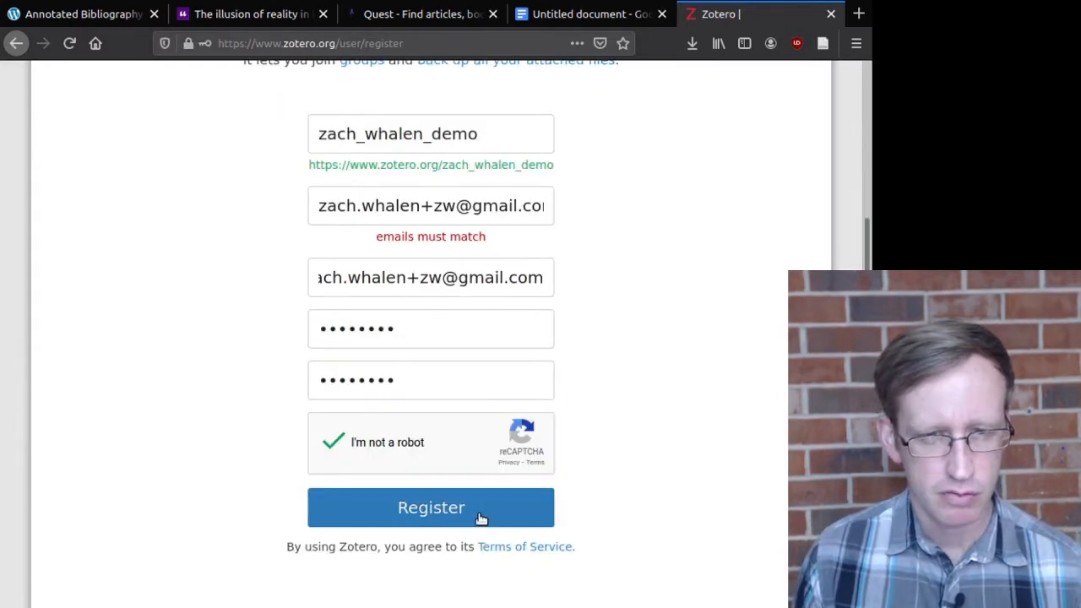
click(477, 515)
Step: Read through the Email Validation page's sync instructions, then open the new account's web library
scroll(607, 442, up, 3)
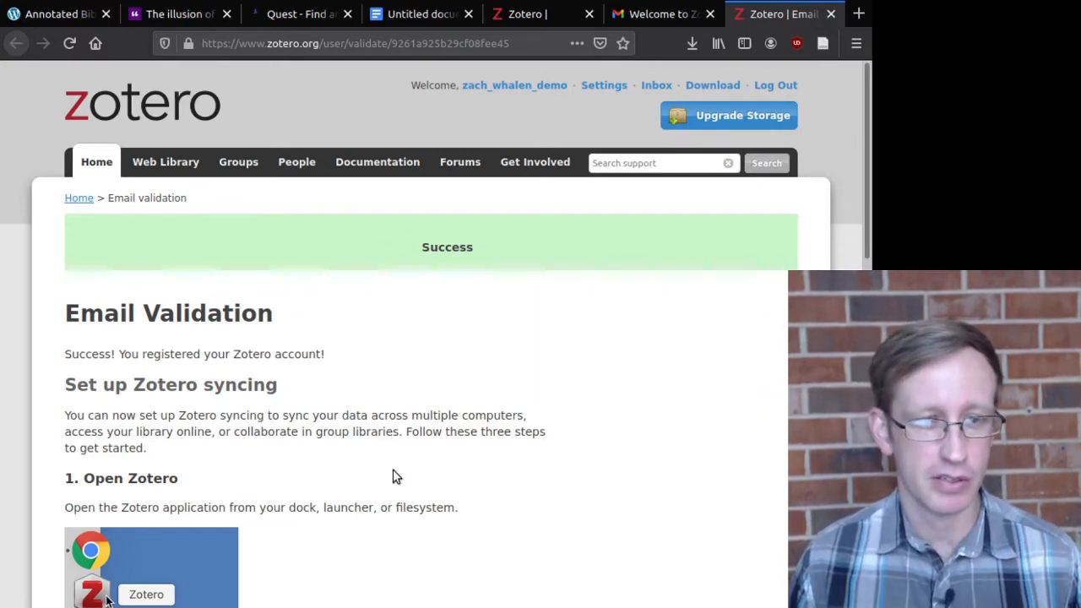
scroll(378, 474, down, 3)
scroll(378, 474, down, 3)
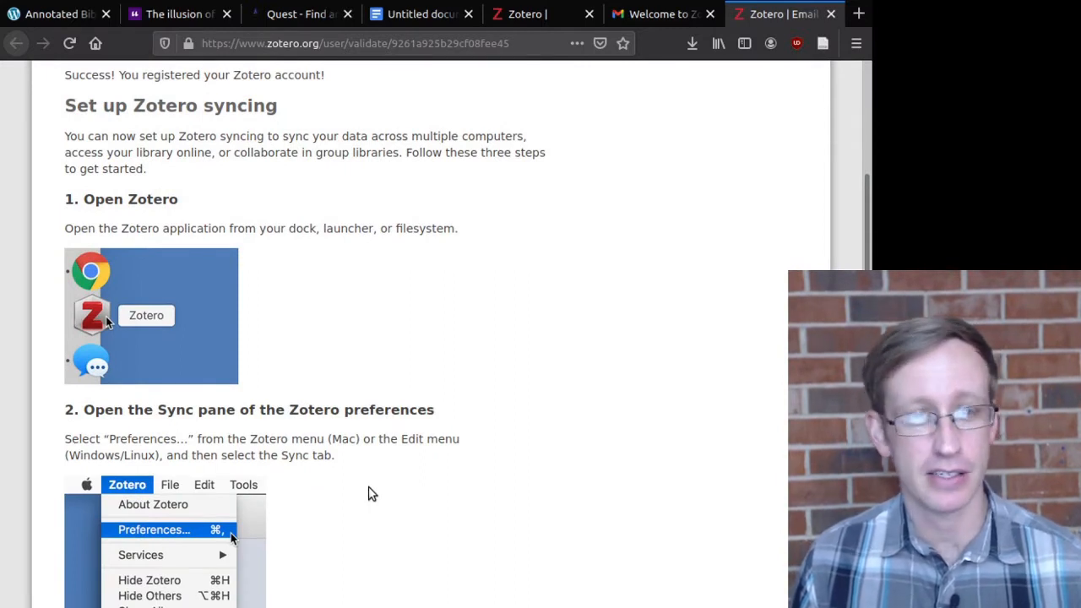
scroll(369, 501, down, 3)
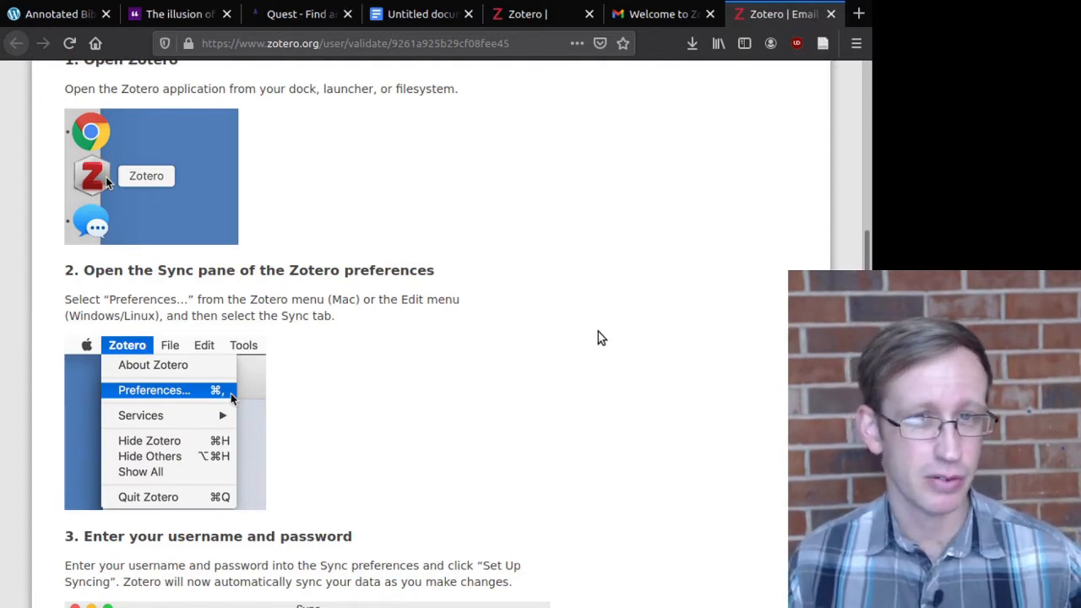
scroll(600, 336, down, 1)
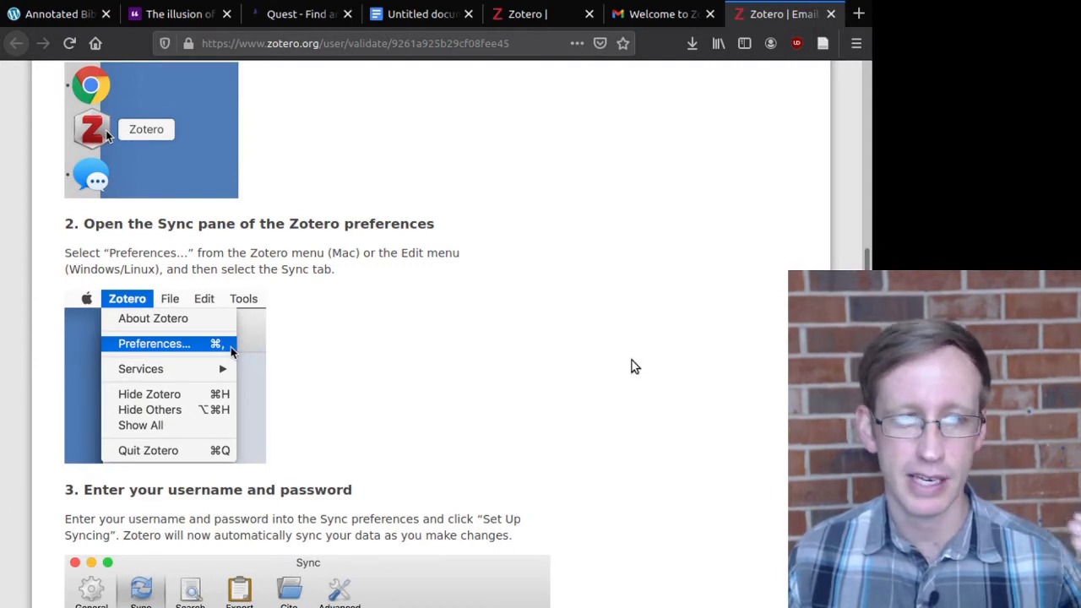
scroll(635, 366, down, 5)
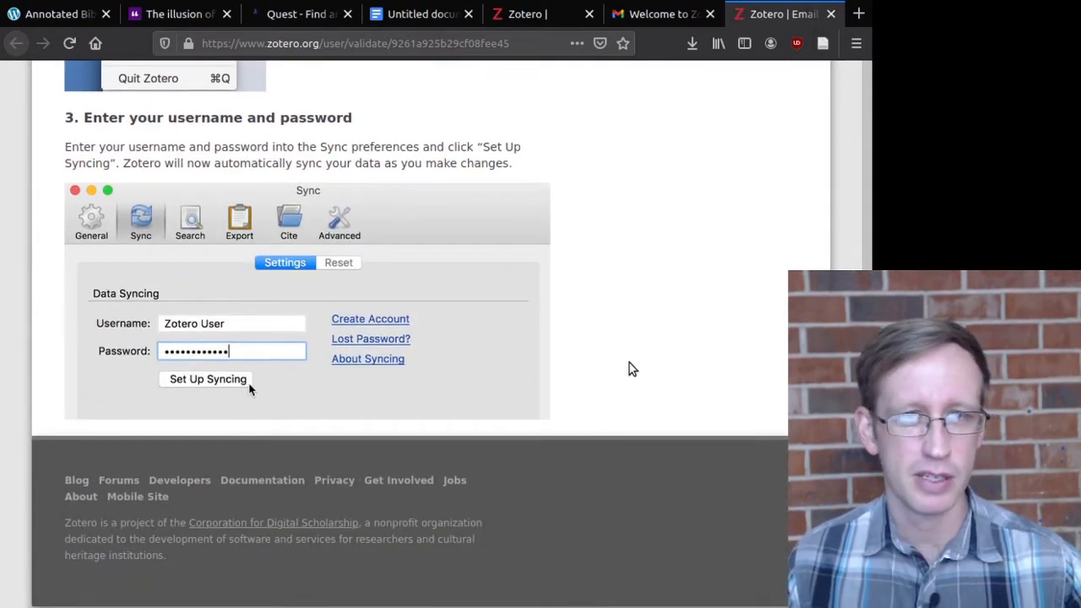
scroll(629, 369, up, 6)
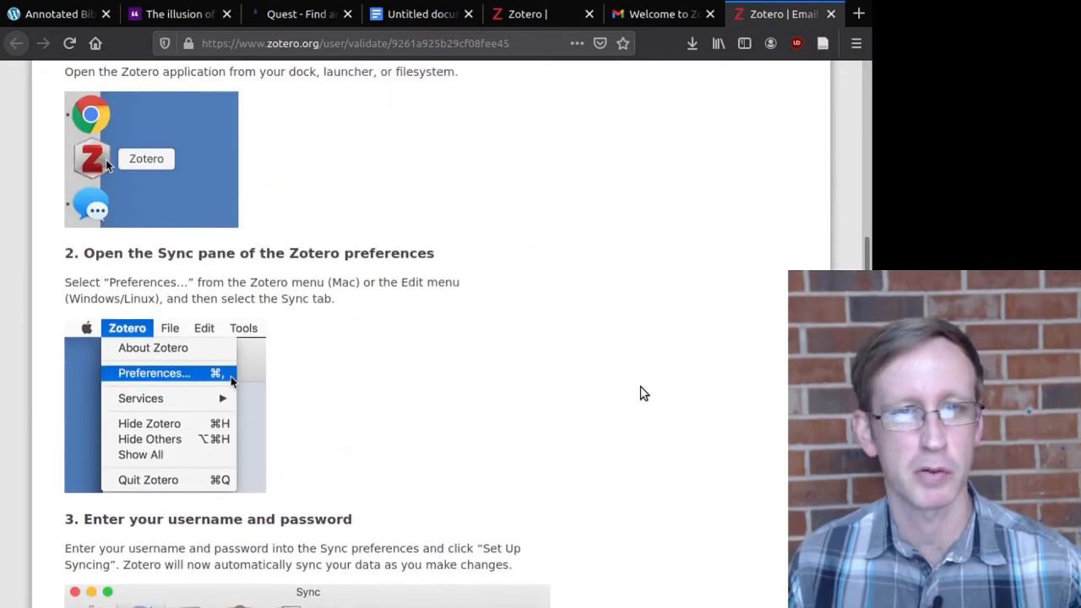
scroll(650, 378, up, 6)
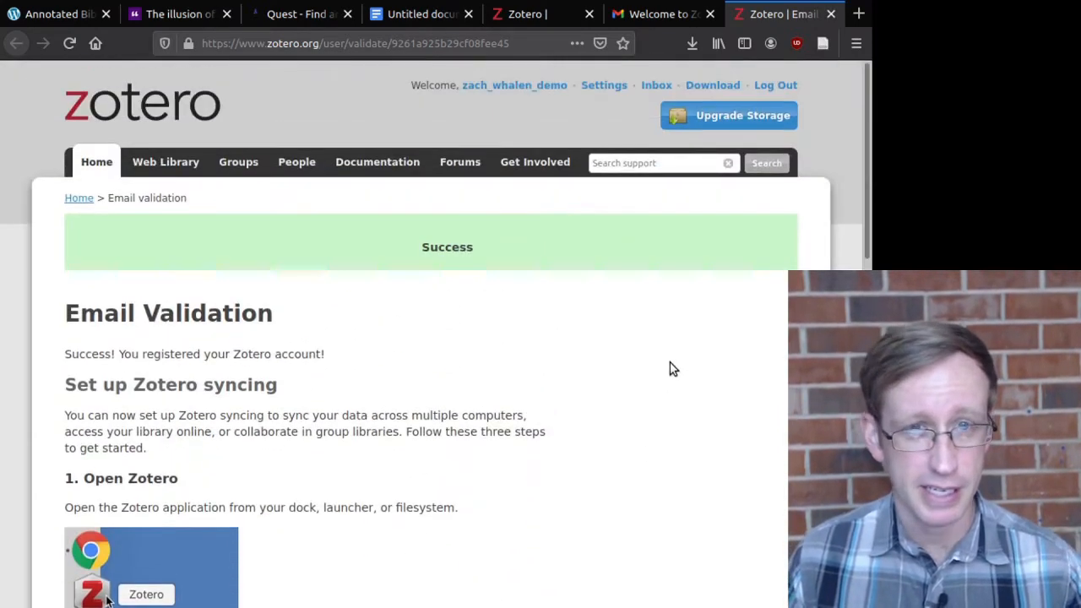
click(174, 163)
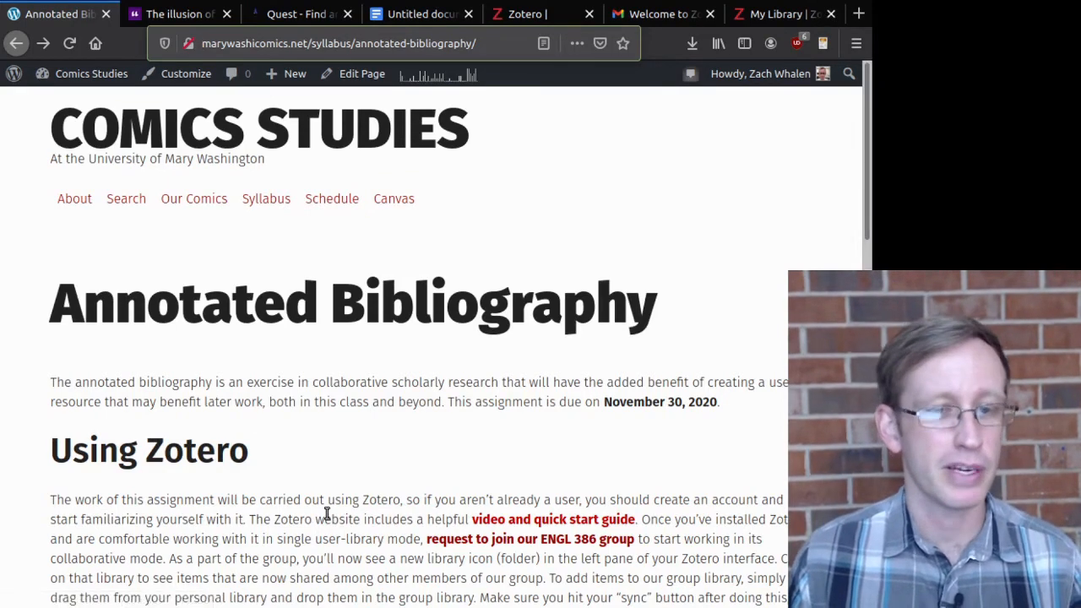
Step: Follow the assignment's 'request to join our ENGL 386 group' link
scroll(334, 507, down, 3)
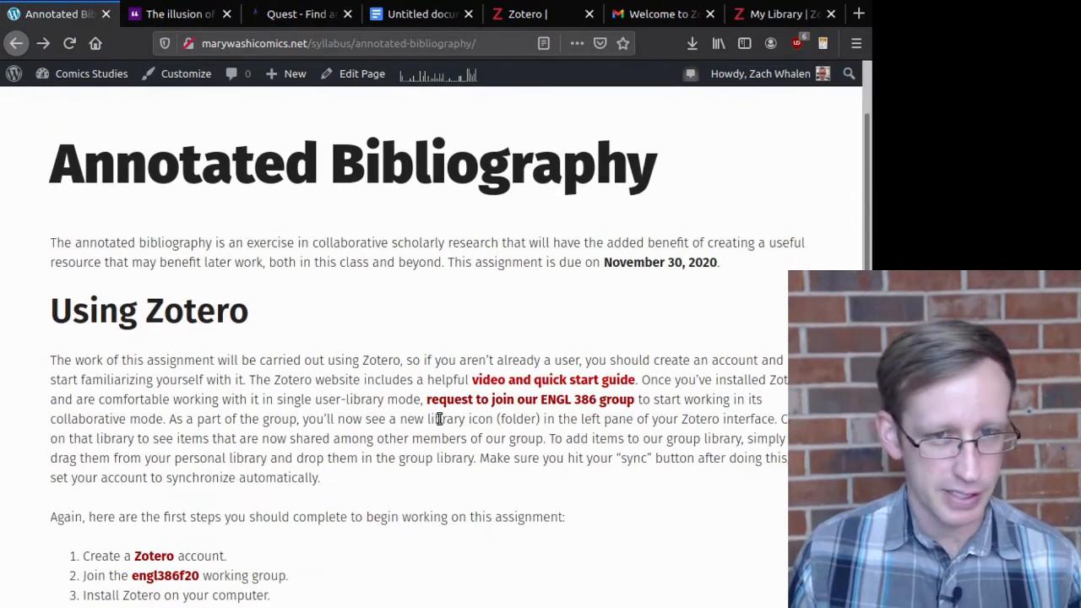
click(480, 403)
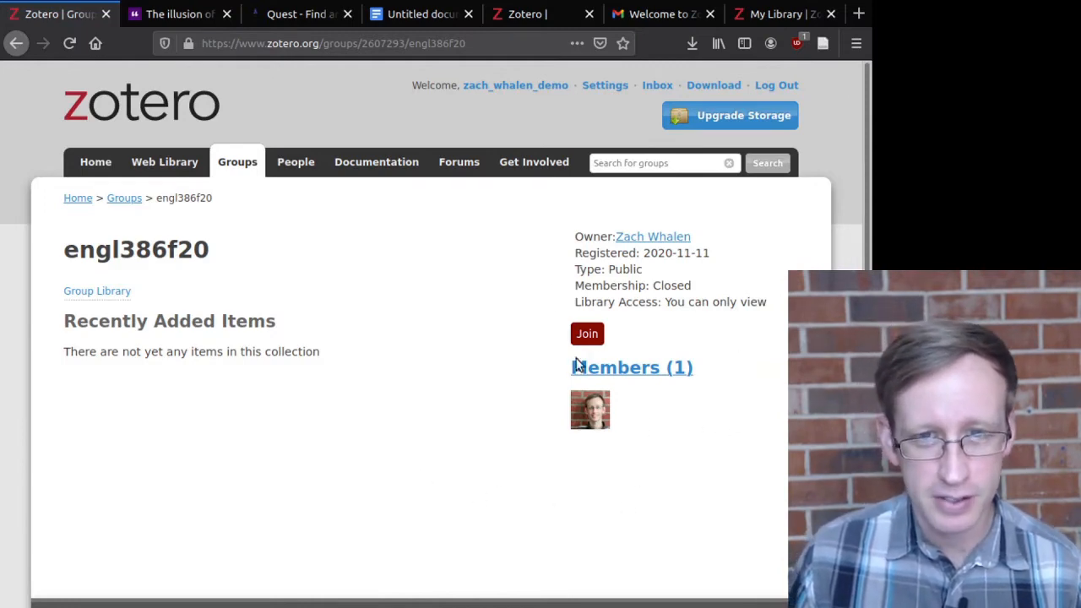
Step: Join the engl386f20 group and open its still-empty group library
click(593, 340)
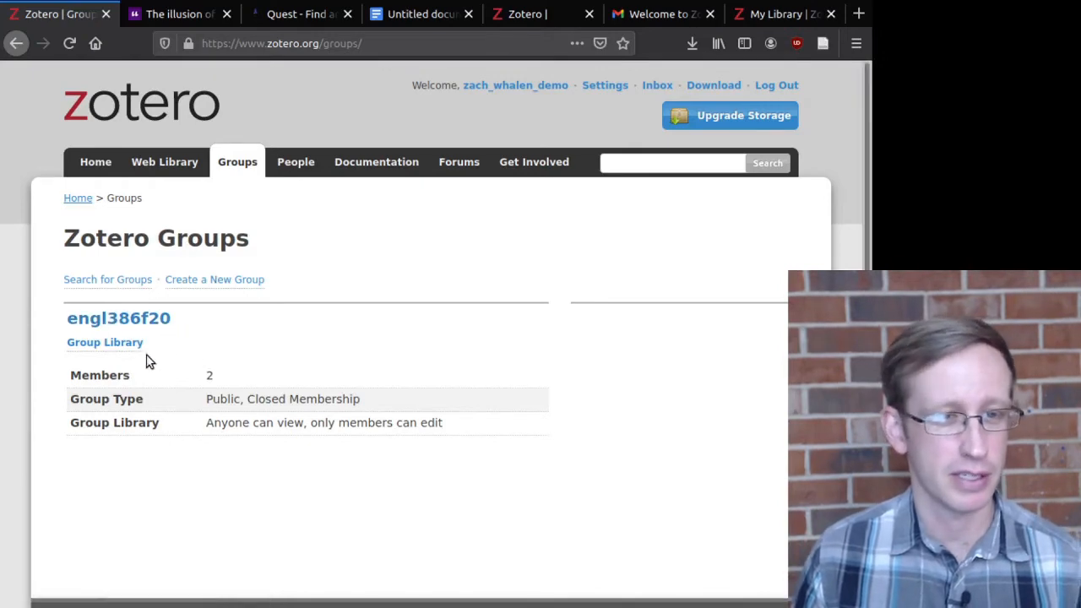
click(109, 345)
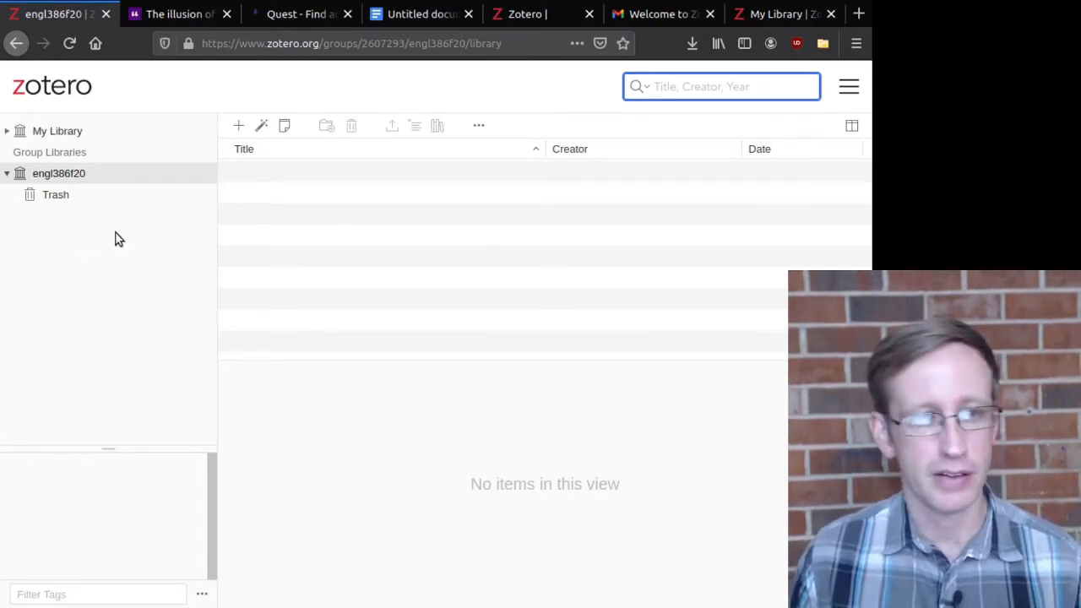
Step: Switch to the empty personal My Library from the web library sidebar
click(76, 136)
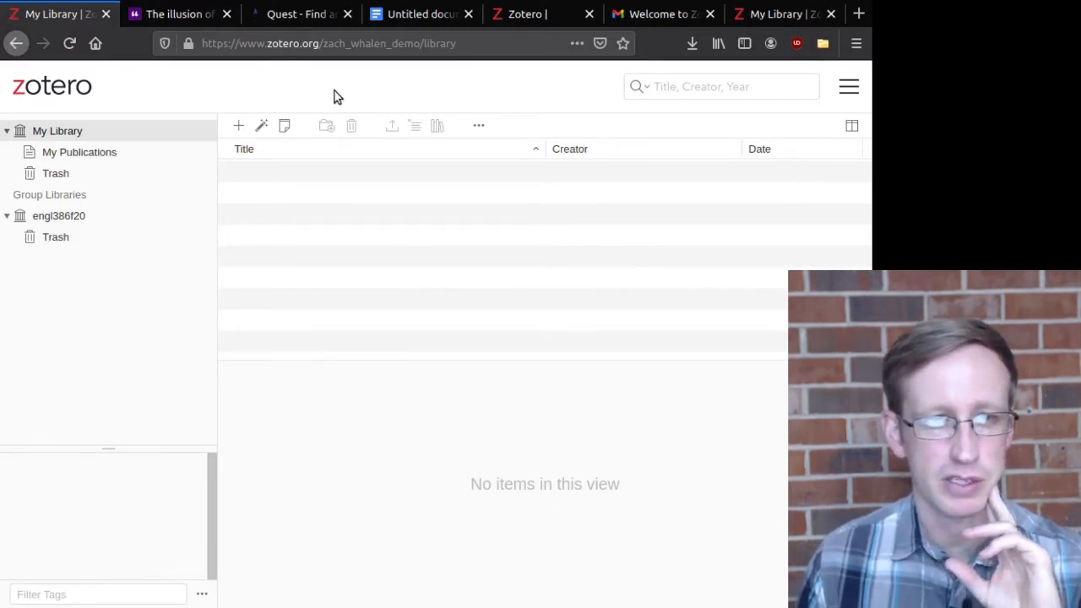
Step: Go to zotero.org's download page for Zotero 5.0 for Linux and the Firefox Connector
click(389, 89)
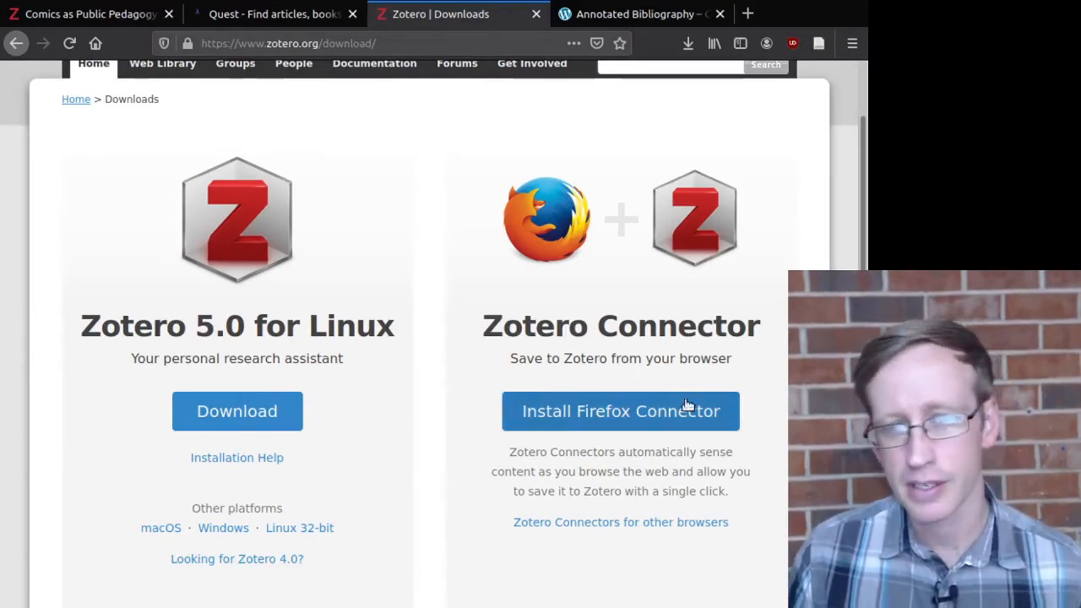
Step: Reveal the Chrome, Safari and Edge connectors, then return to the web library tab
scroll(572, 420, down, 4)
scroll(545, 420, up, 3)
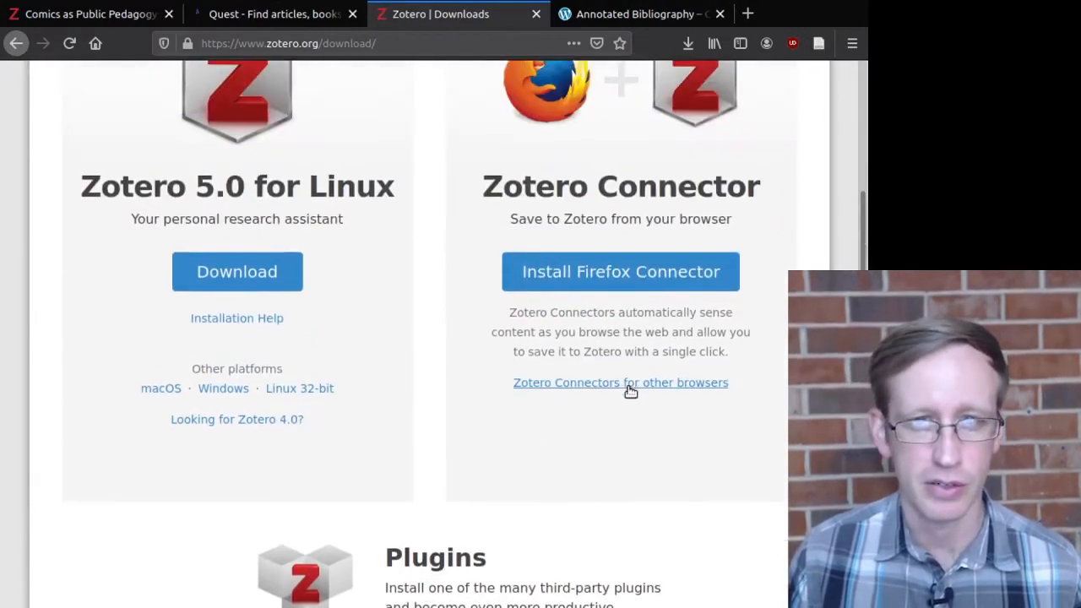
click(629, 384)
scroll(557, 368, down, 2)
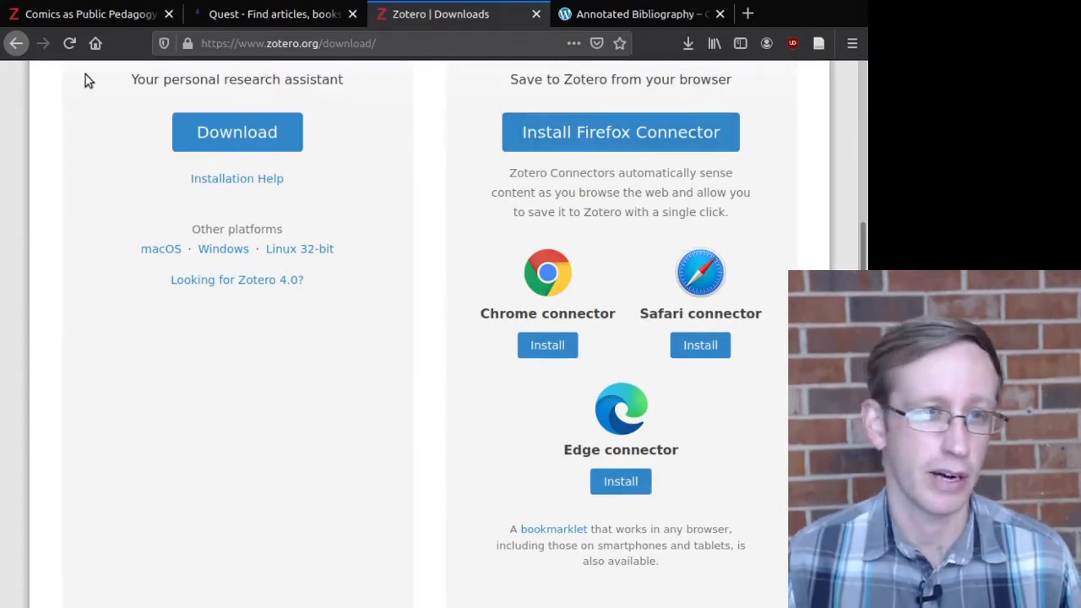
click(87, 16)
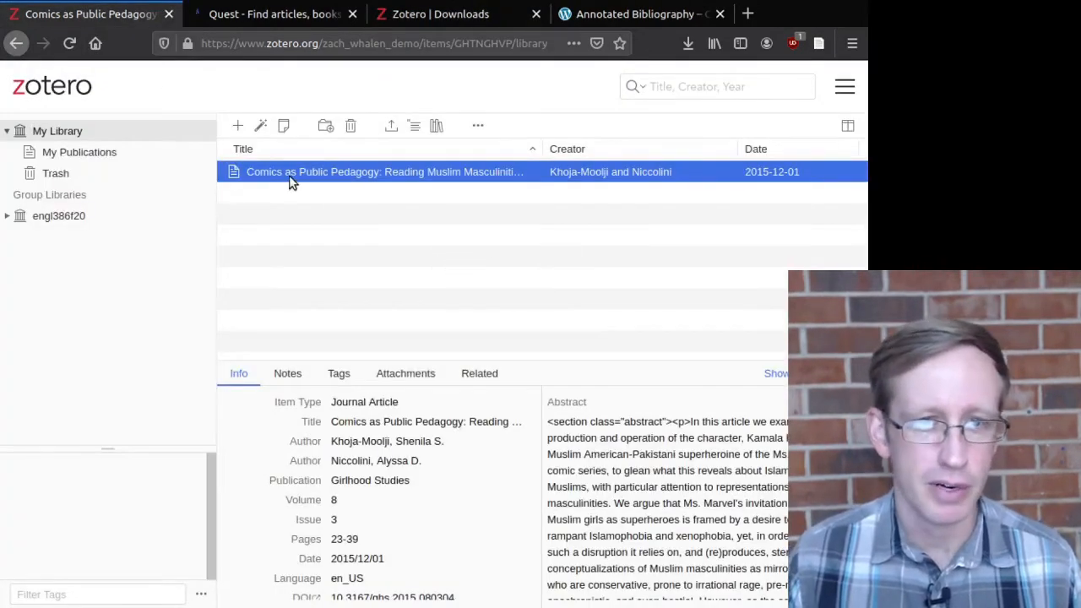
Step: Trash the Comics as Public Pedagogy article, leaving My Library empty, and open a blank browser tab
click(352, 127)
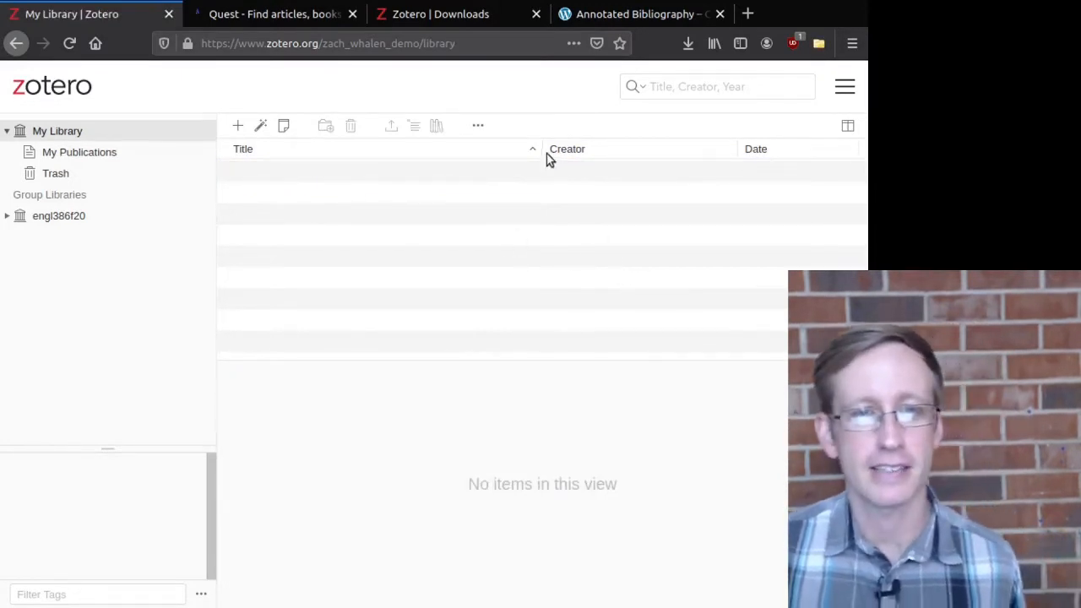
click(747, 14)
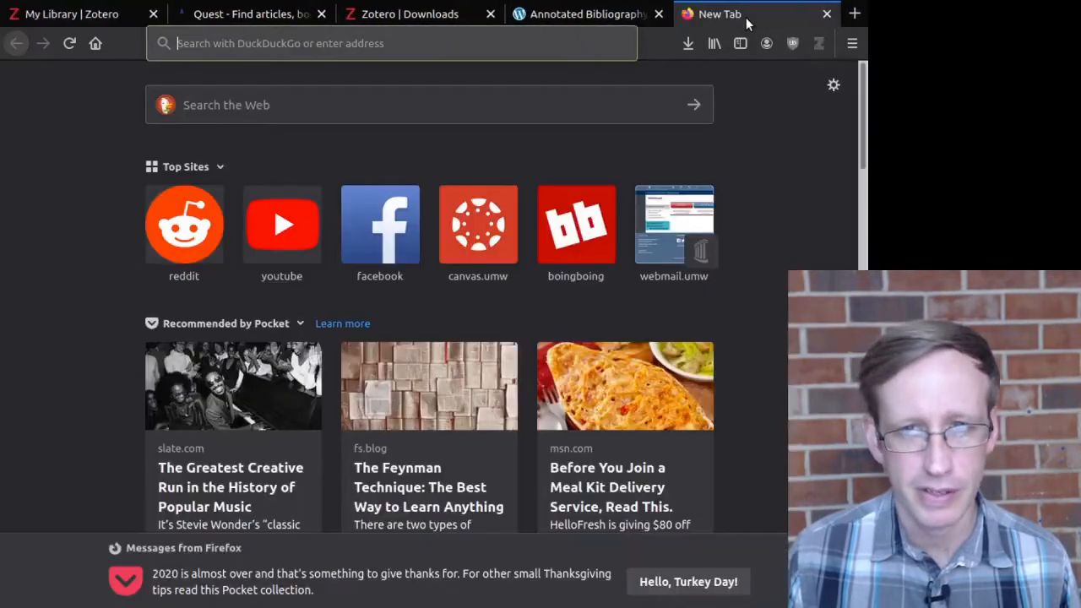
Step: Load Google Scholar in the new tab and place it beside the library tab
text(w)
key(BackSpace)
text(scholar.google.com/)
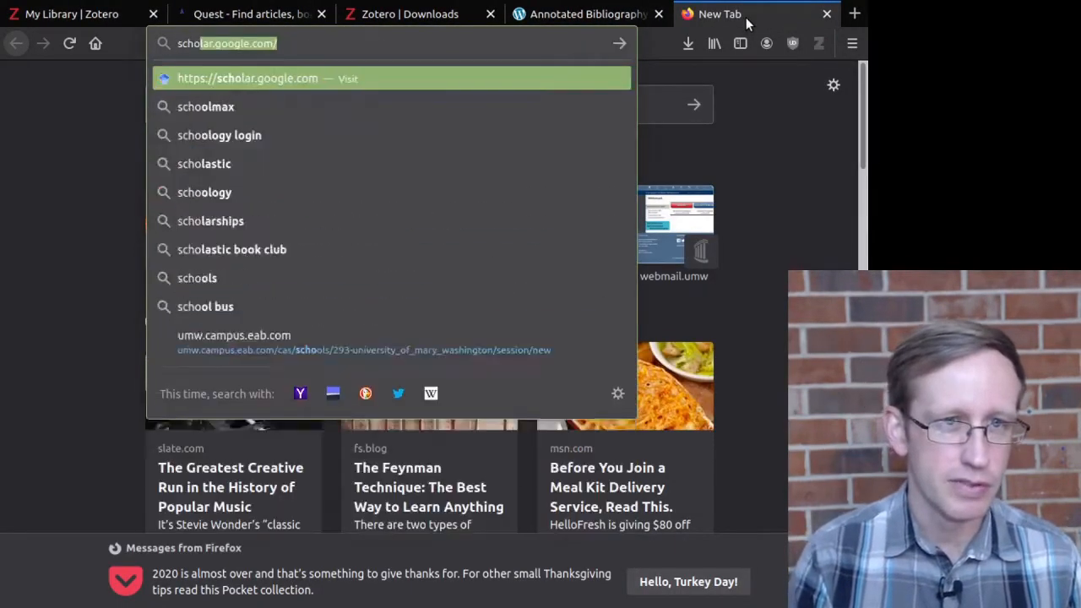
key(Return)
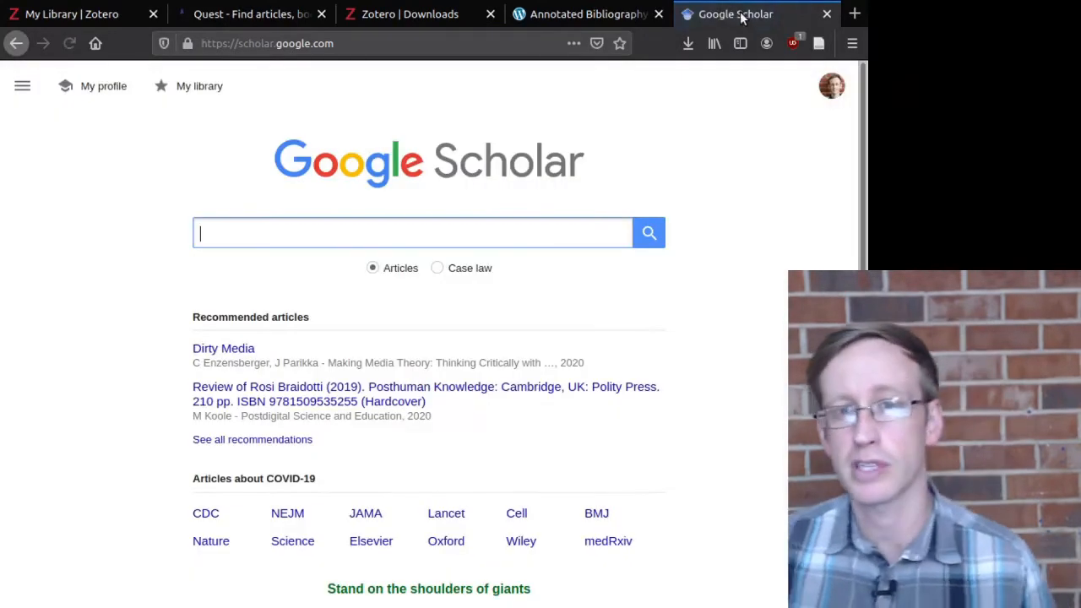
drag(736, 14, 246, 39)
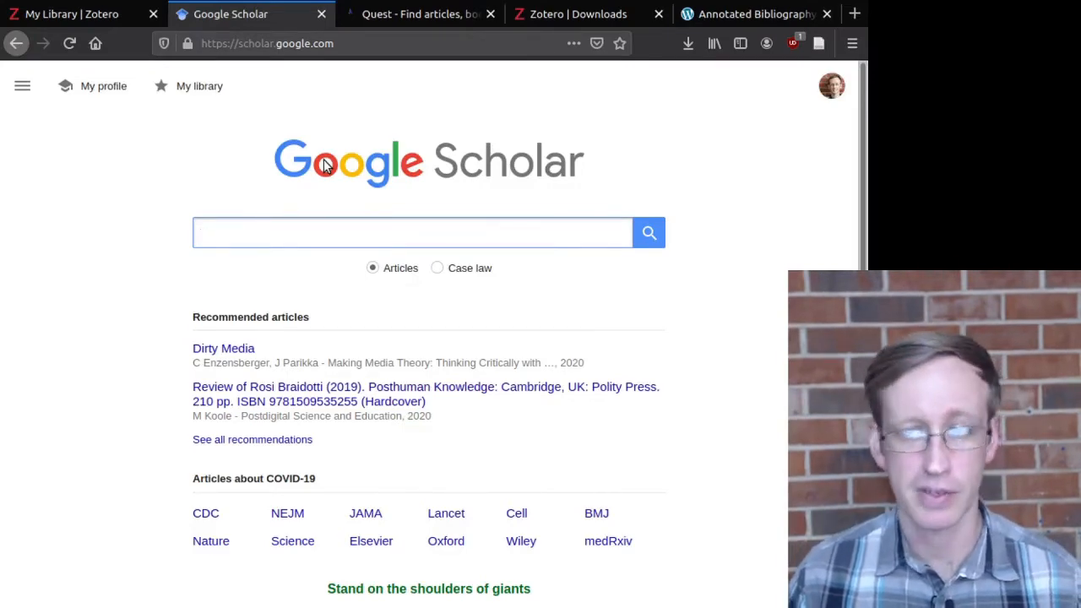
Step: Search Scholar for 'ms marvel kamala khan' and open the Comics as Public Pedagogy result on Berghahn Journals
text(kamal)
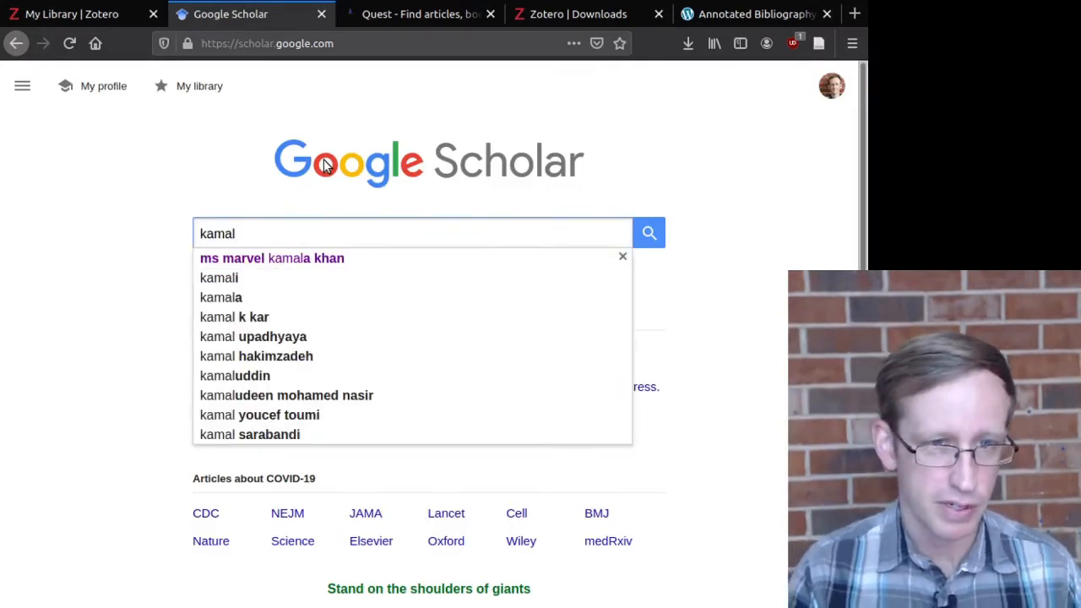
key(Down)
key(Return)
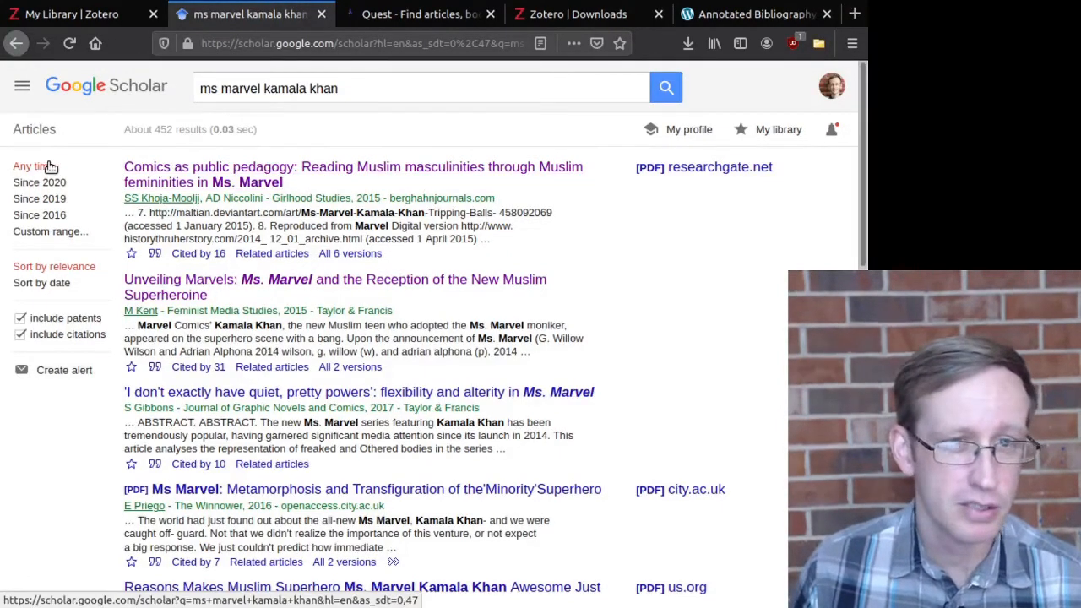
click(229, 185)
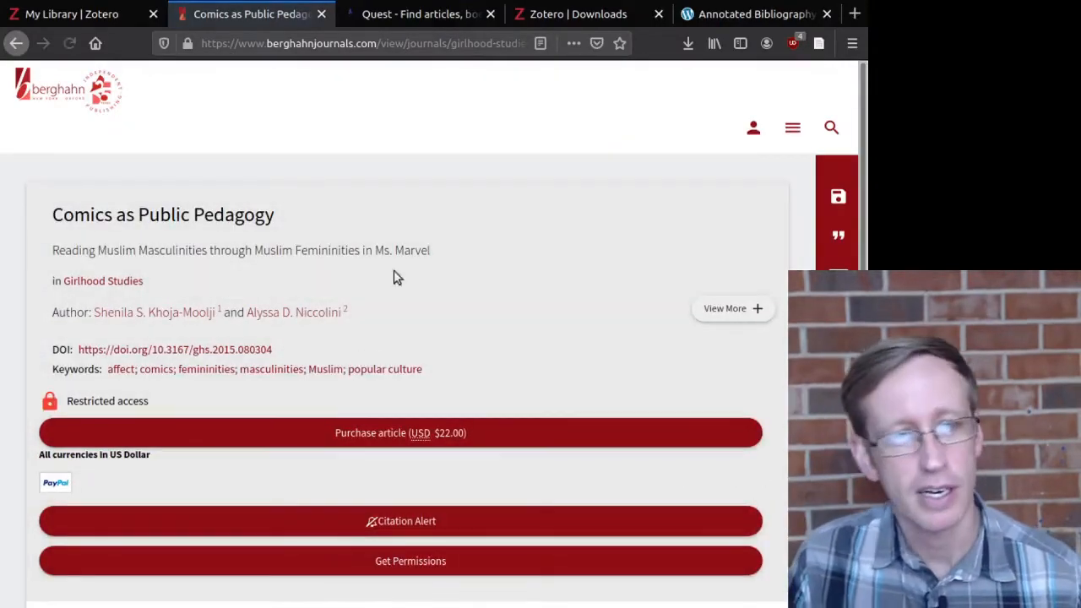
scroll(397, 277, down, 5)
scroll(469, 270, up, 3)
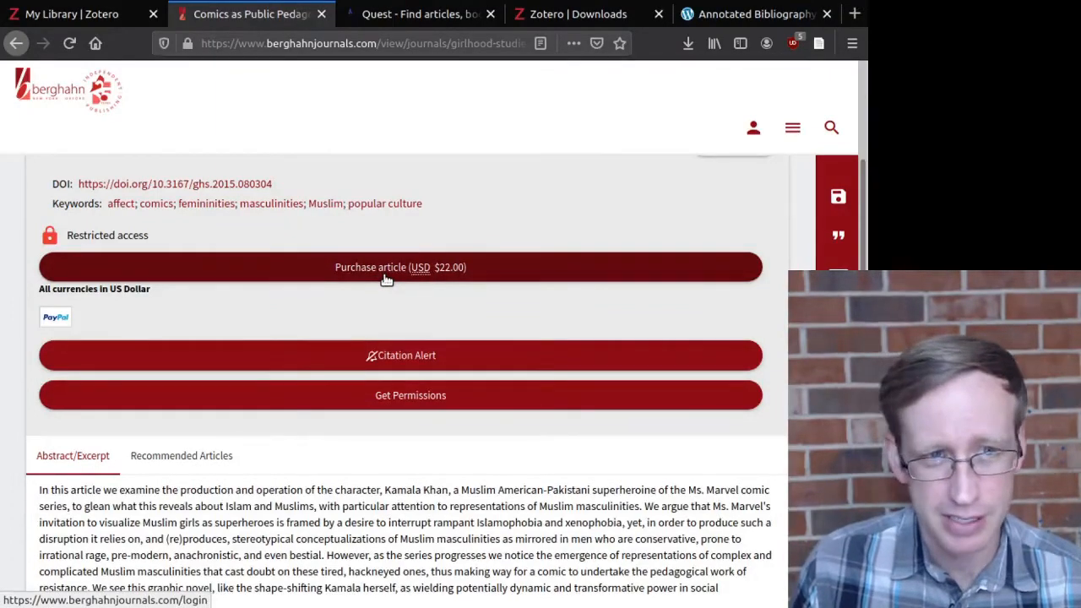
scroll(386, 279, down, 3)
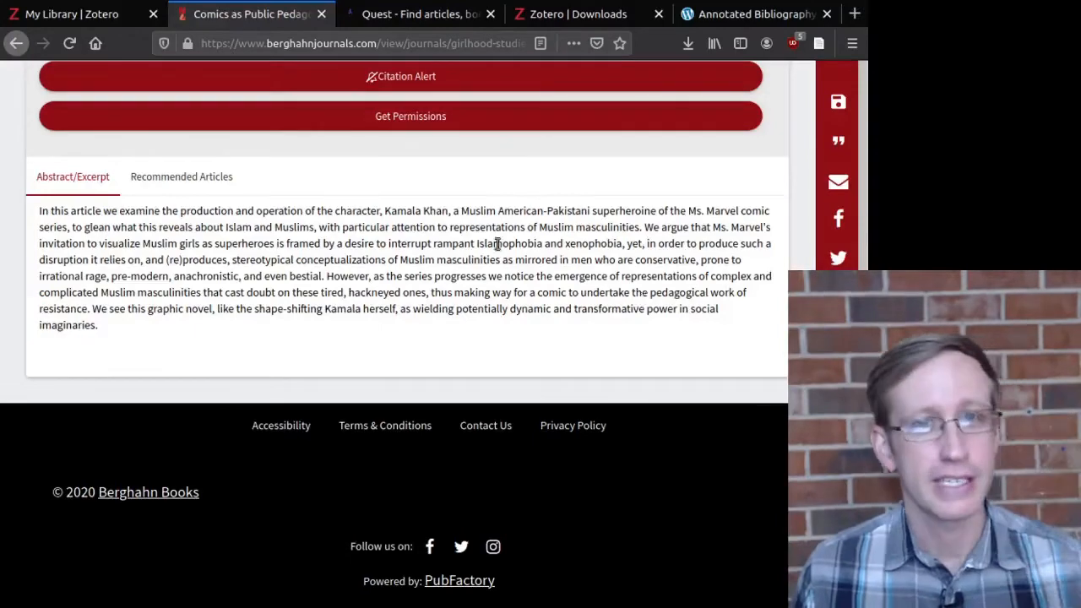
Step: Run a UMW Libraries Quest search for 'kamala khan ms marvel'
click(396, 15)
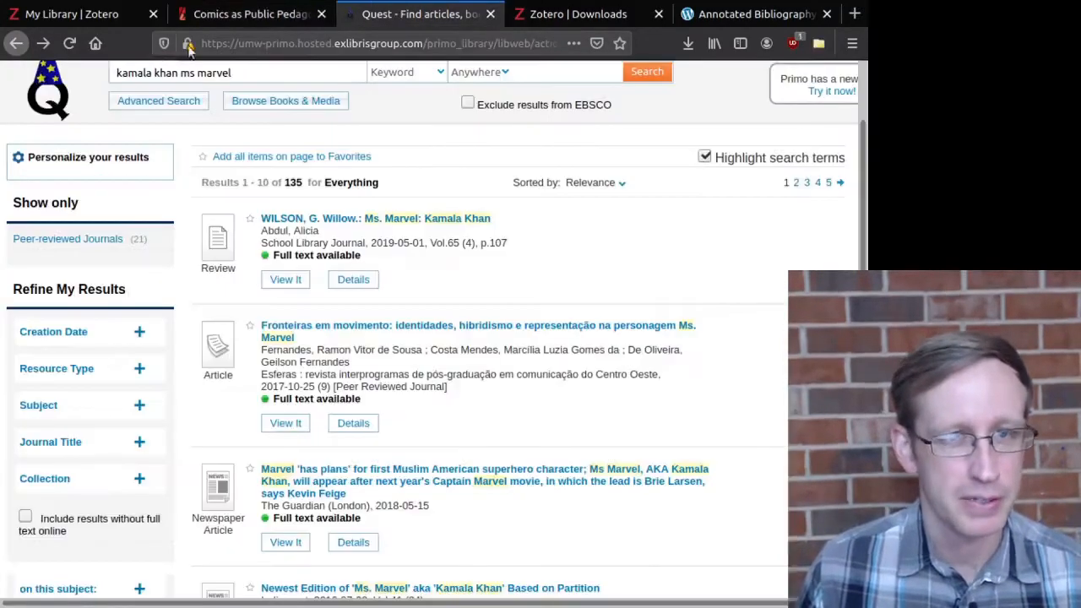
scroll(287, 89, up, 3)
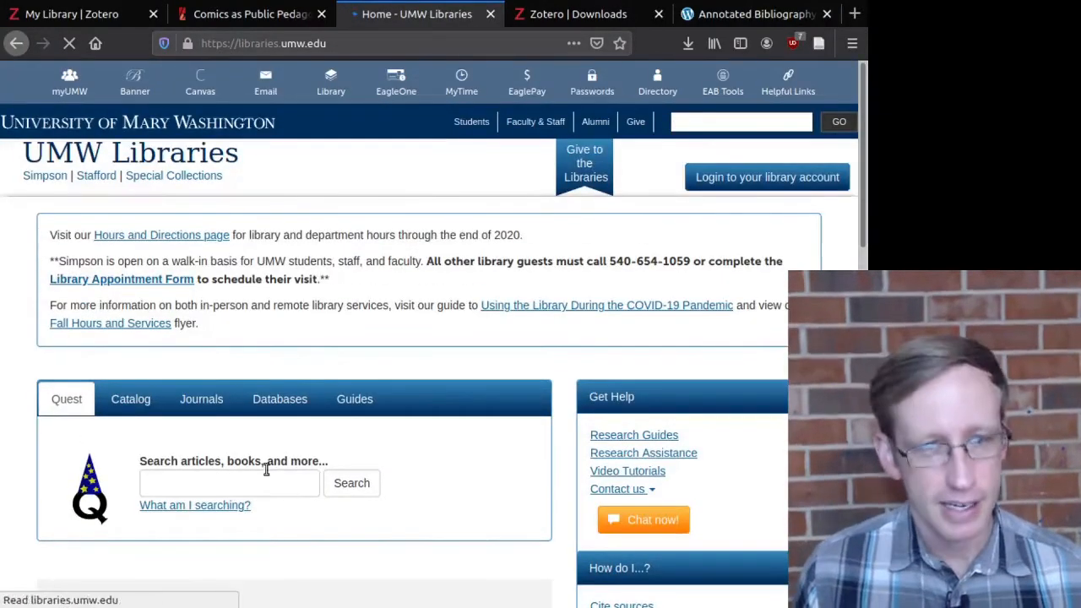
click(268, 477)
text(ka)
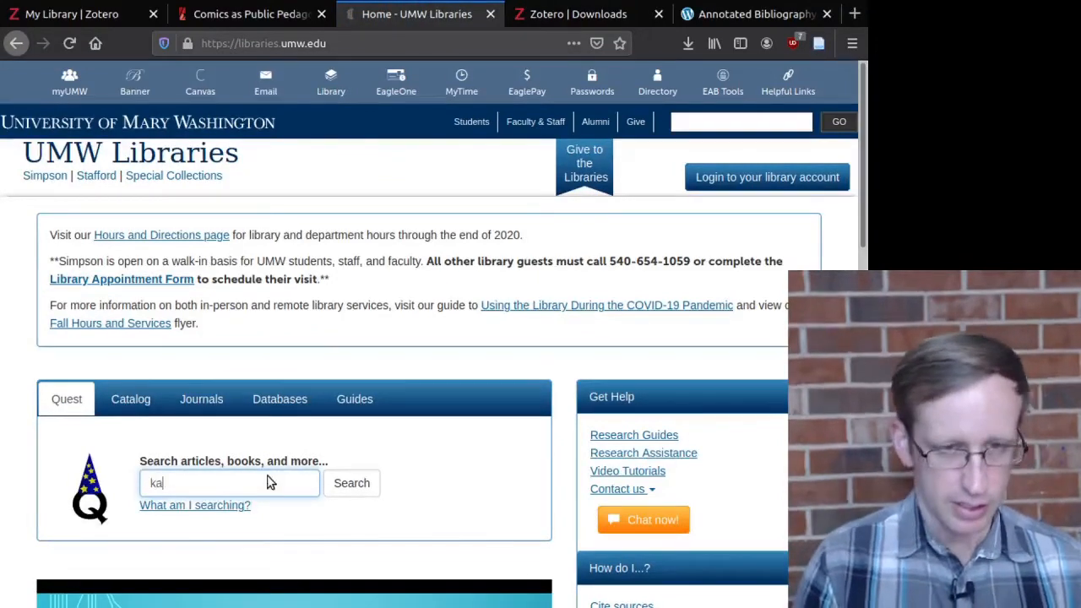
text(mala kh)
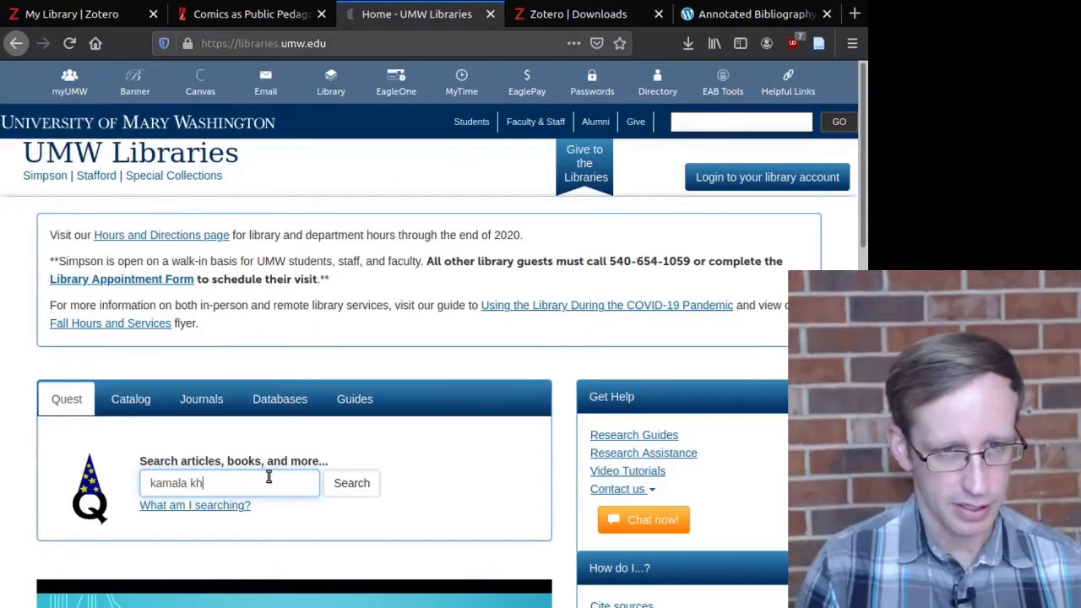
text(an ms marvel)
key(Return)
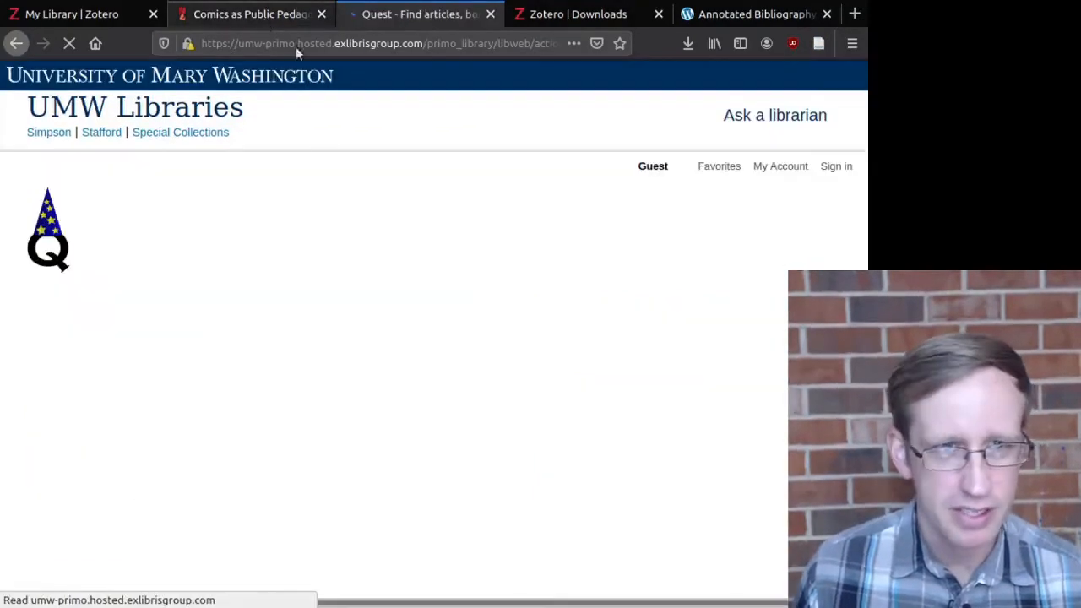
Step: Find Comics as Public Pedagogy, marked full text available, among the 183 results and open its record
scroll(478, 391, down, 5)
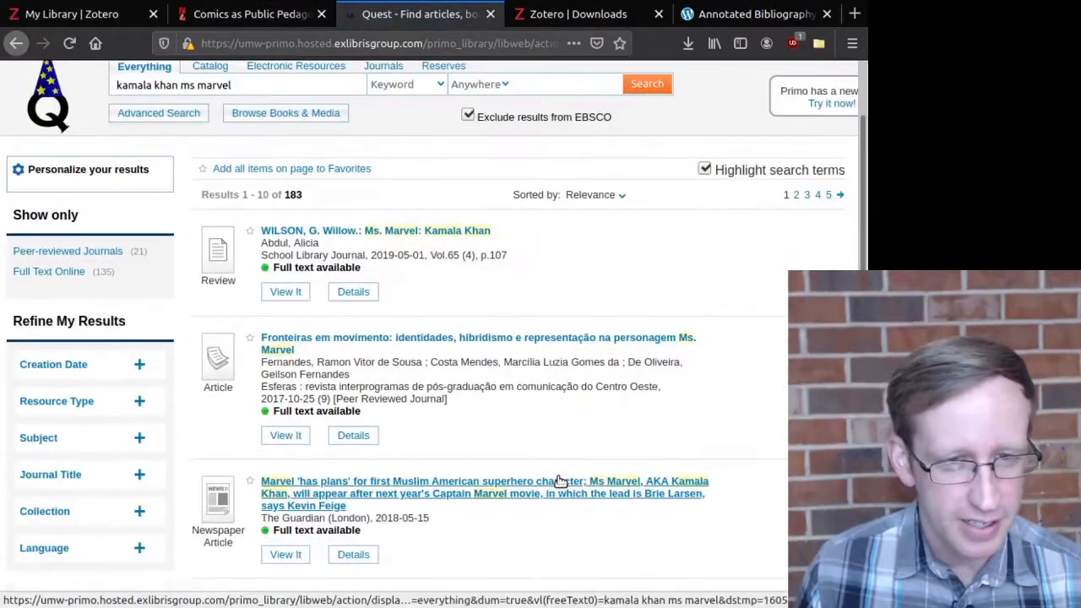
scroll(567, 515, down, 3)
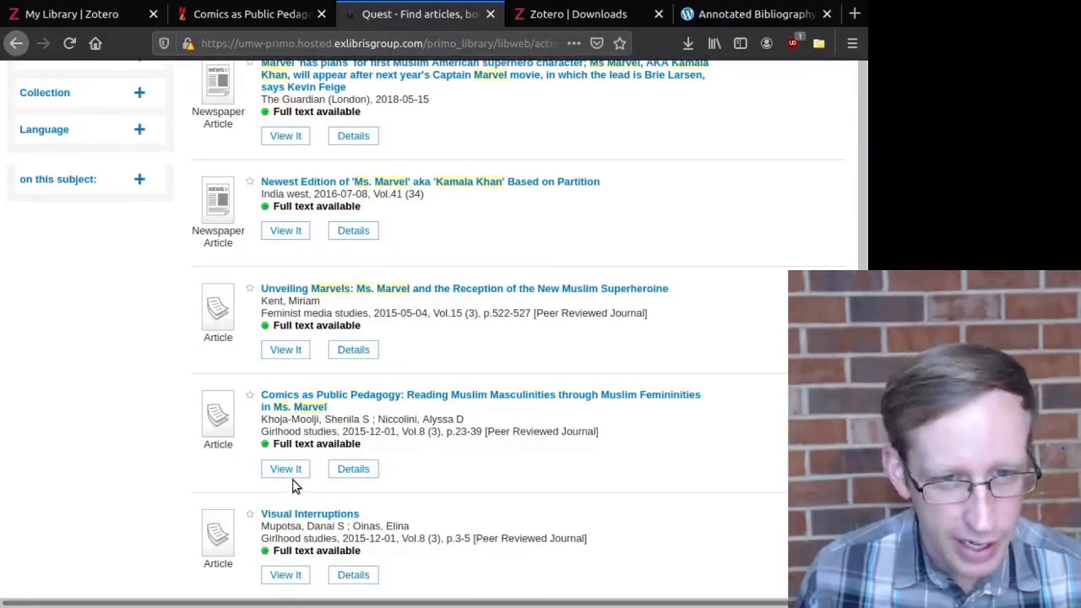
drag(265, 446, 379, 451)
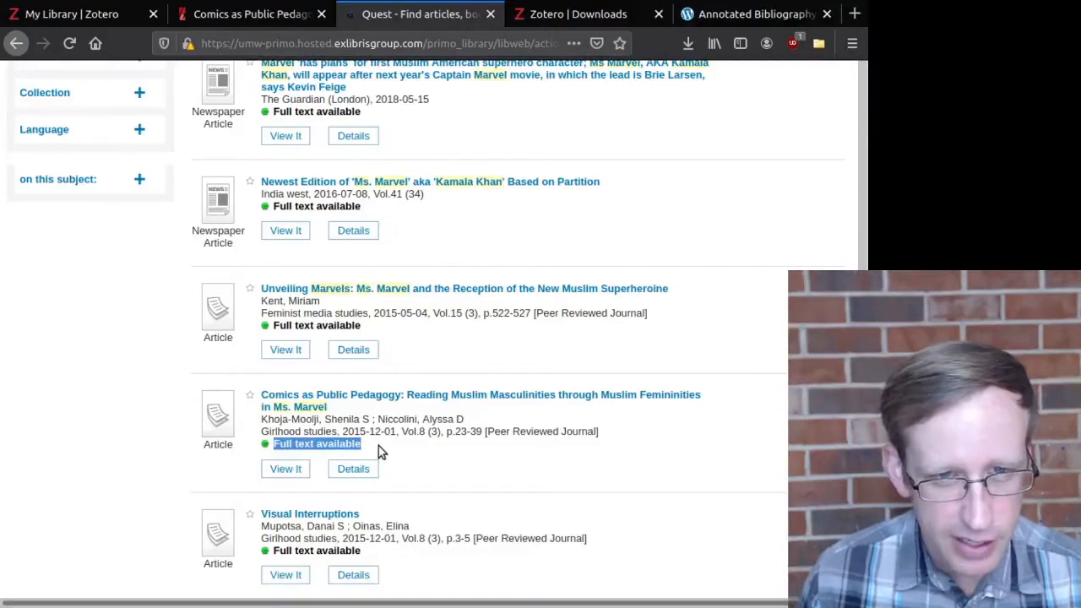
click(294, 408)
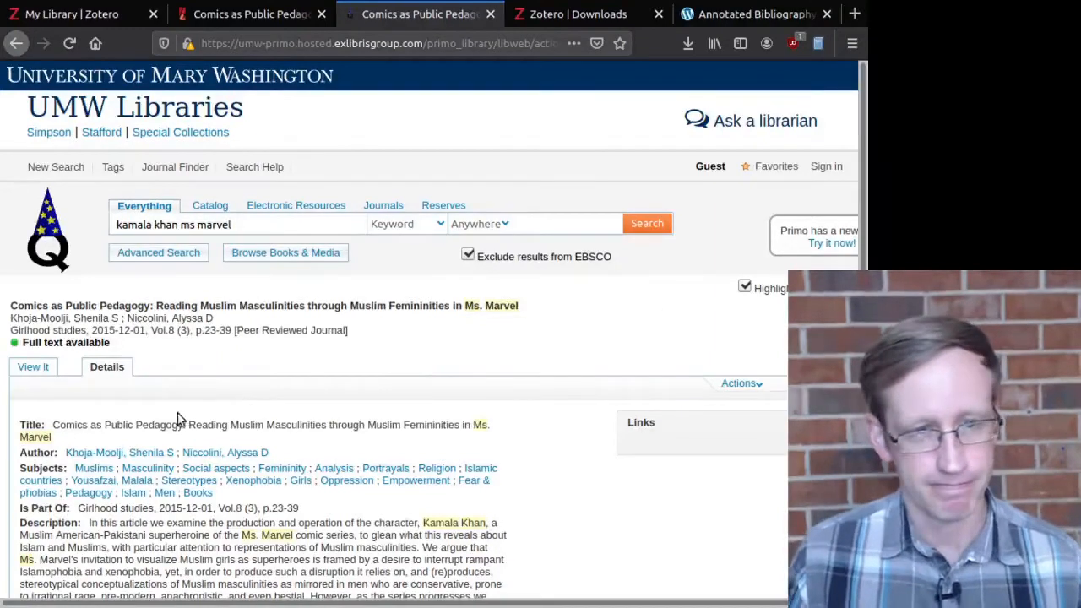
Step: From the View It options, open the Girlhood Studies article's full text on ProQuest in a new tab
click(34, 368)
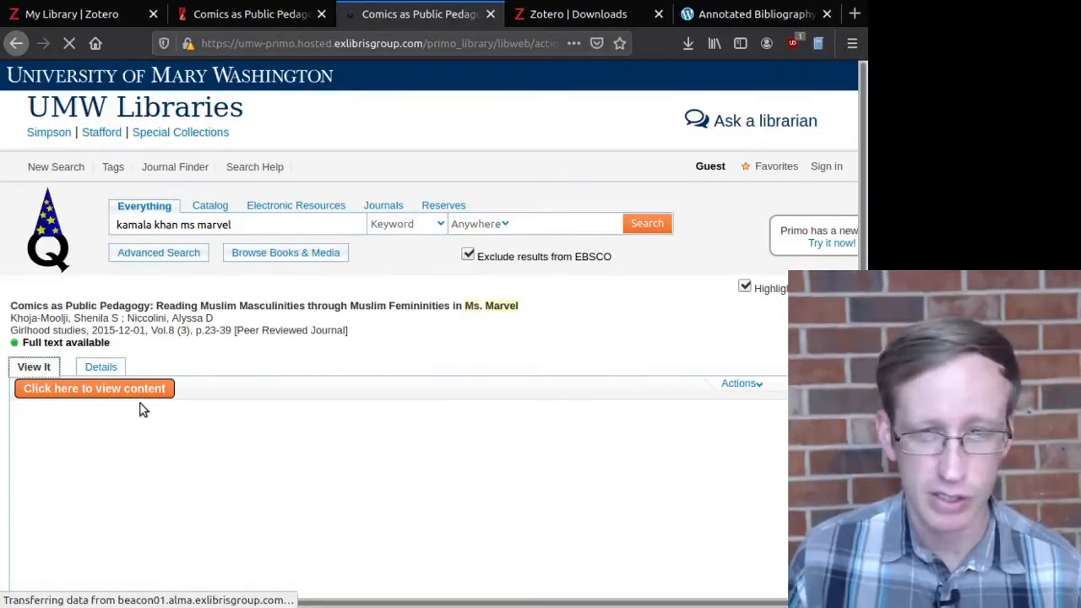
click(118, 388)
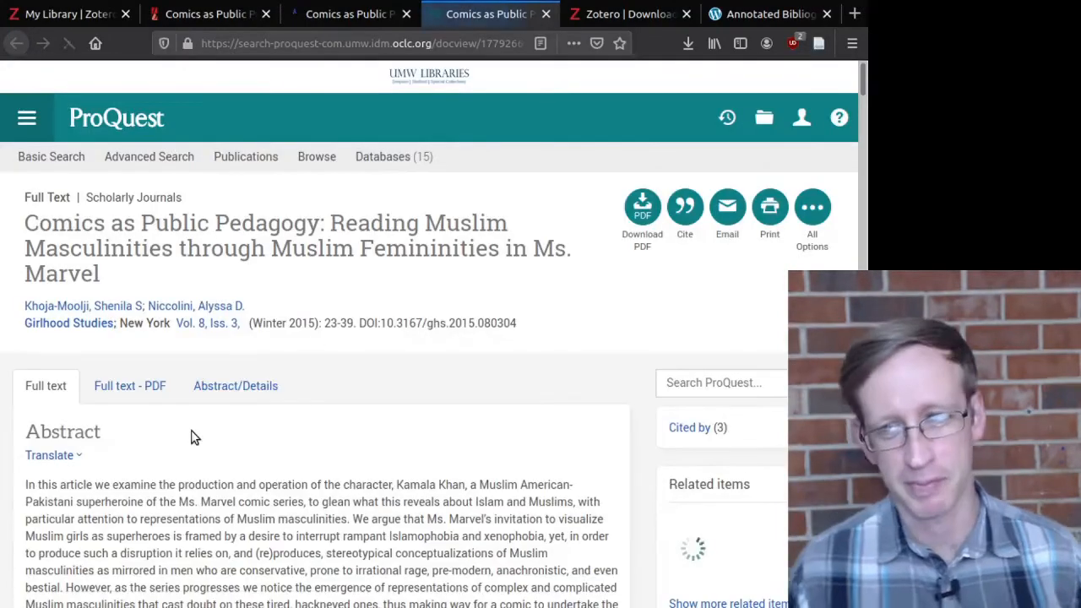
scroll(202, 459, down, 10)
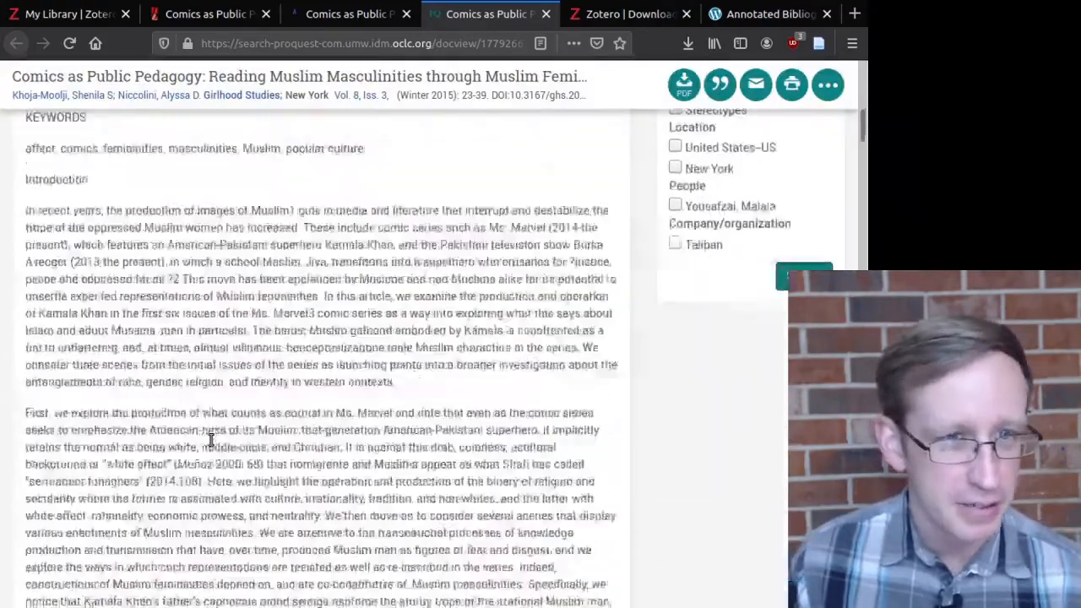
scroll(211, 483, down, 15)
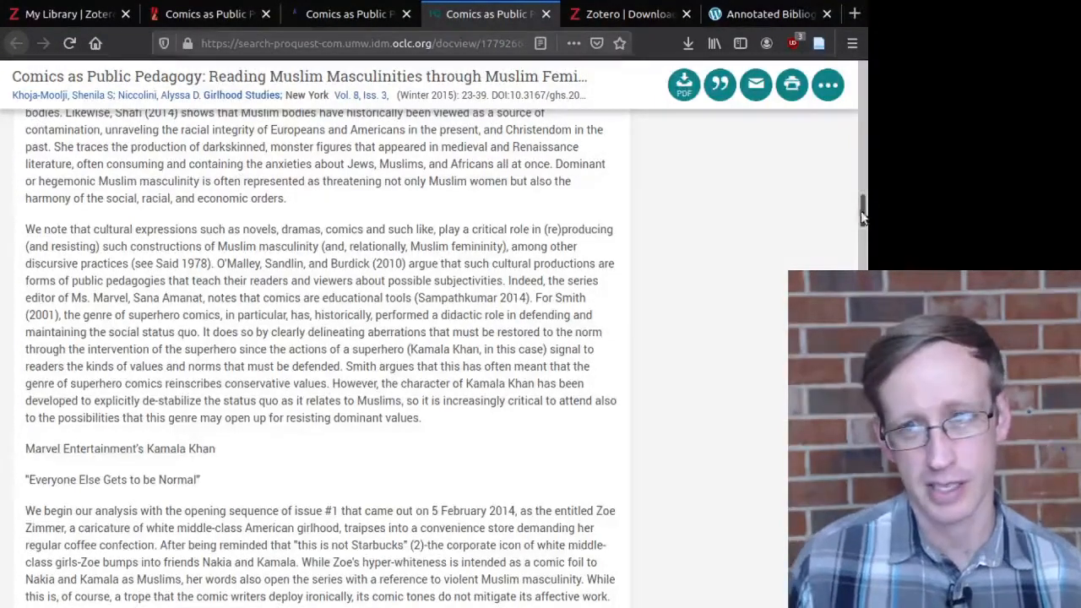
drag(864, 215, 861, 77)
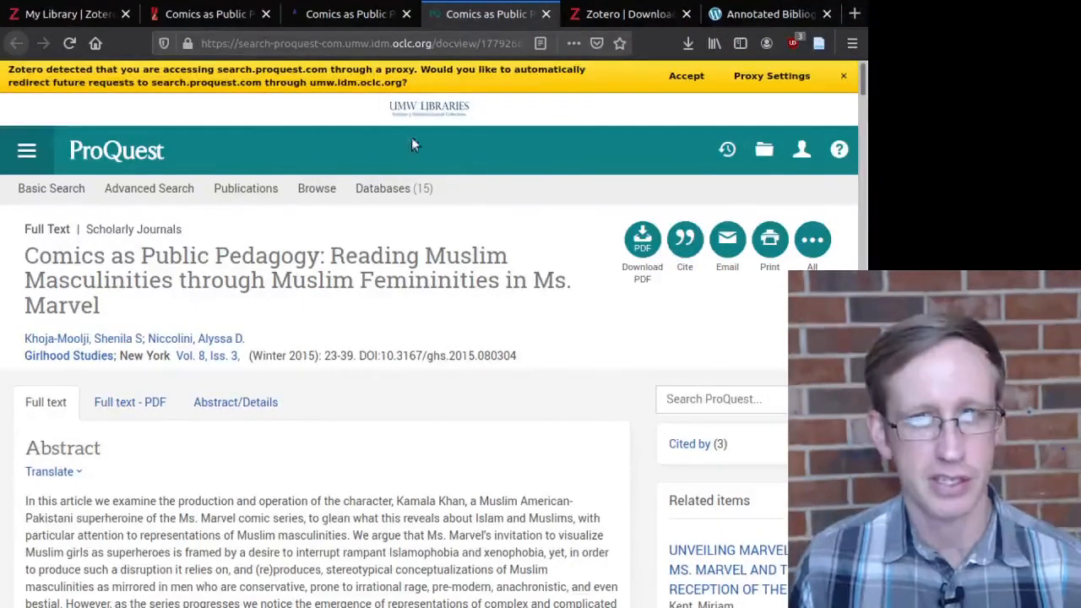
scroll(397, 182, down, 3)
scroll(334, 279, down, 5)
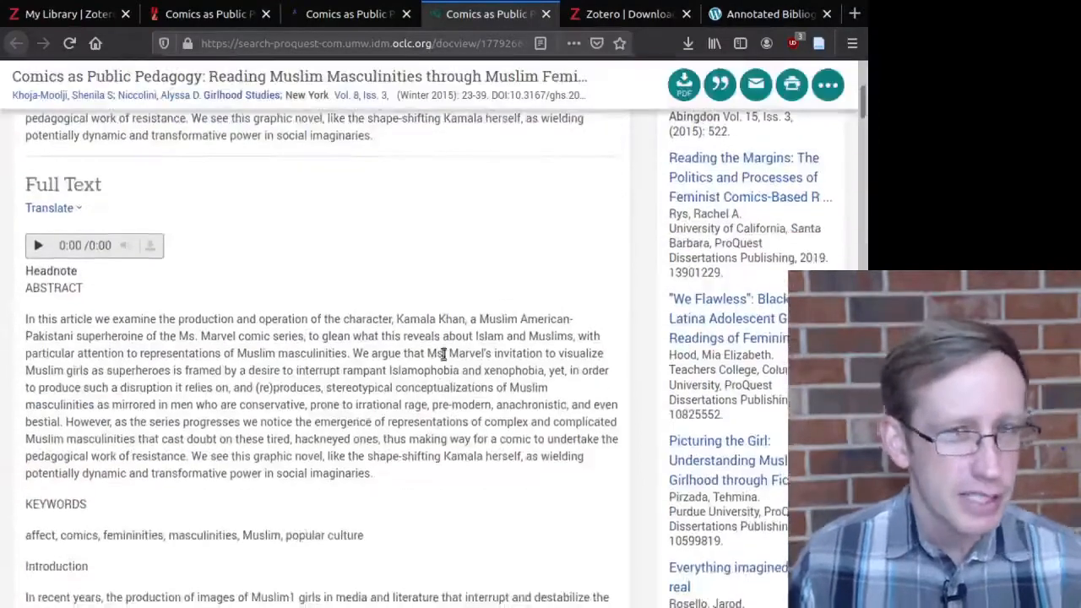
Step: Save the ProQuest page with Zotero Connector and switch to the My Library web tab
click(819, 46)
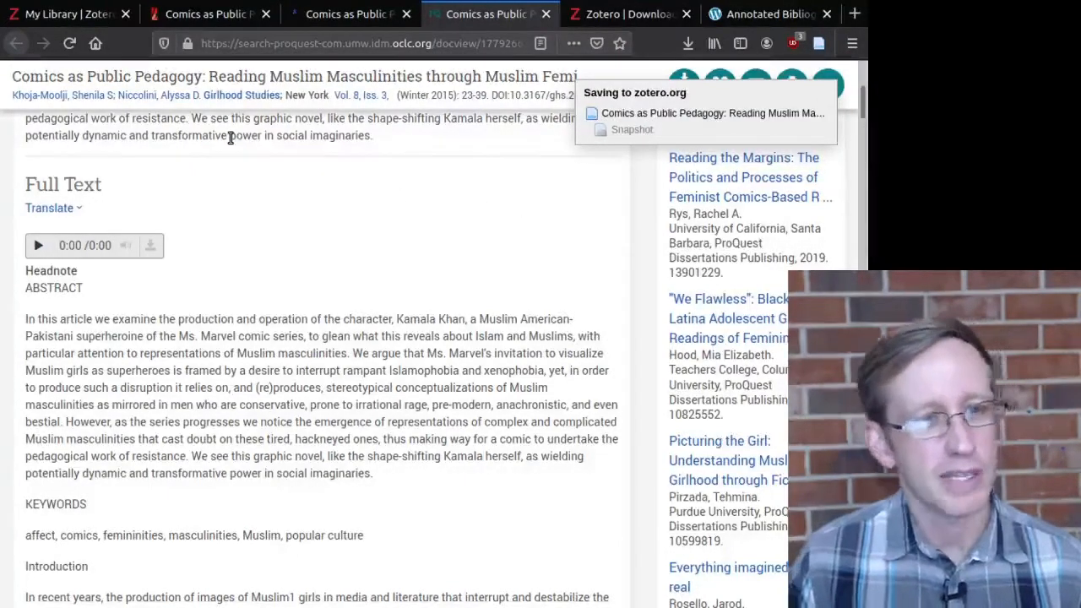
click(73, 16)
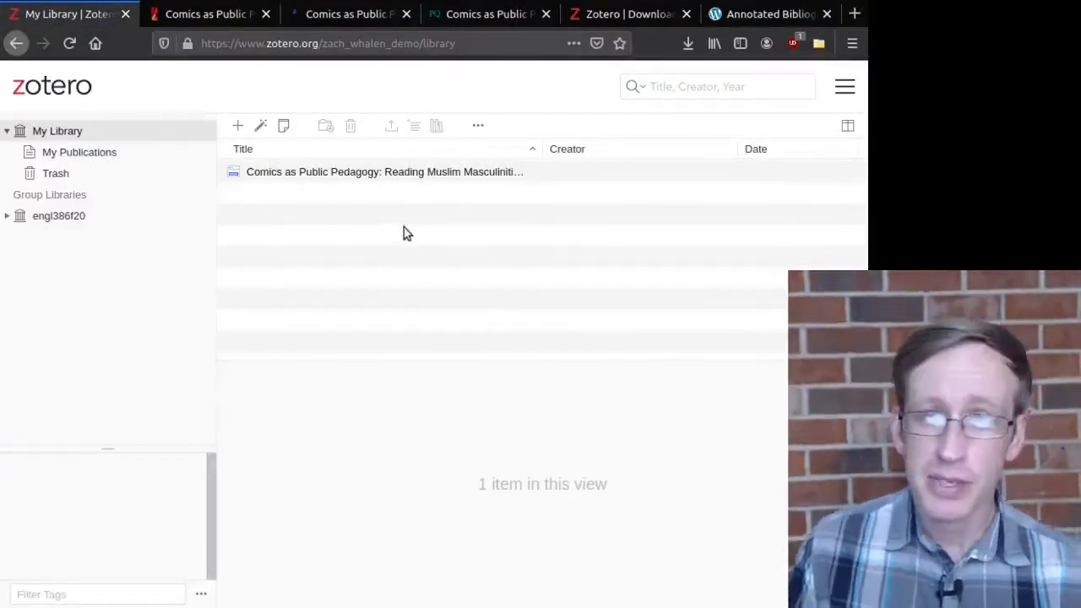
Step: Show the saved item's Info: type Web Page, ProQuest URL, accessed 11/15/2020
click(356, 174)
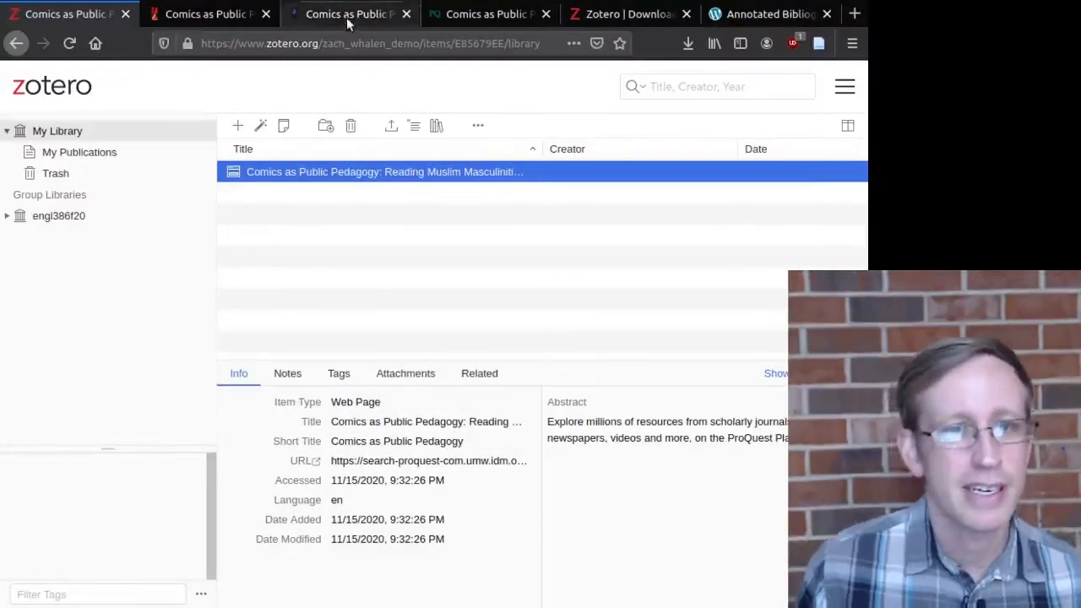
click(441, 17)
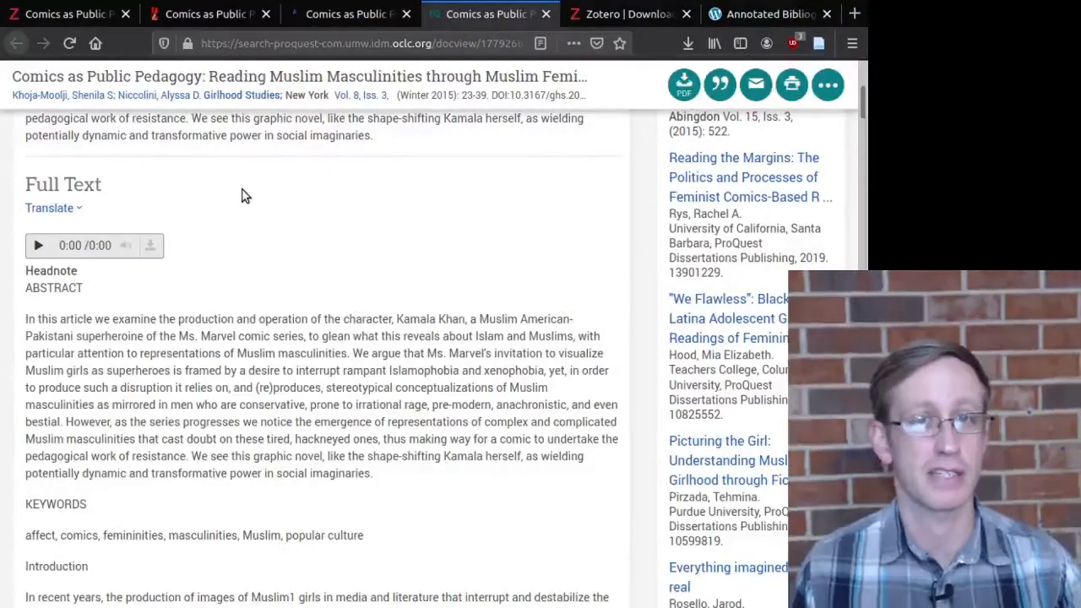
click(95, 19)
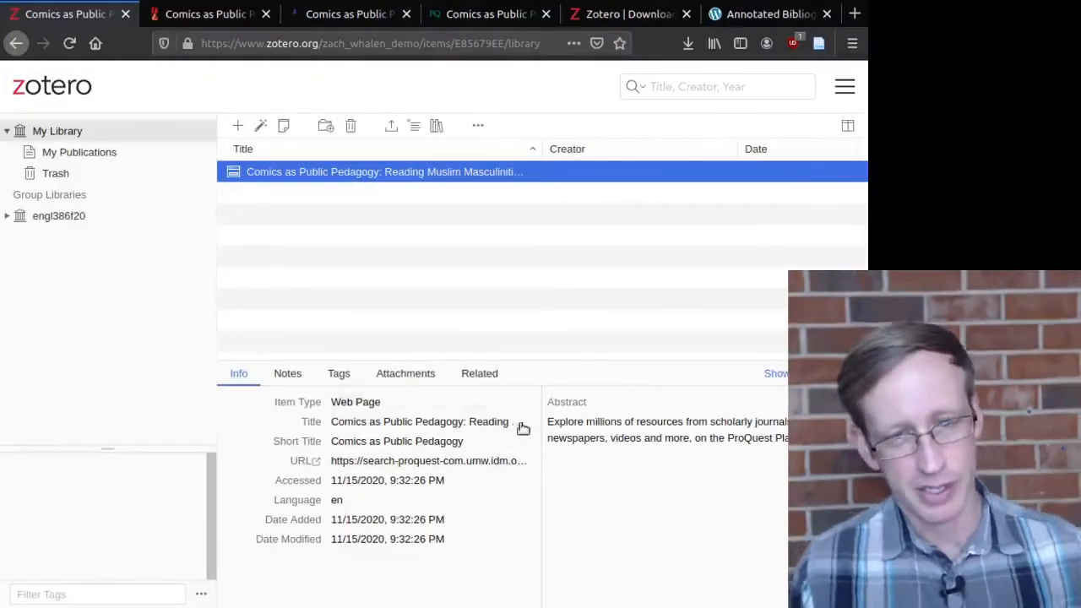
Step: Switch the item type from Web Page to Journal Article
click(385, 407)
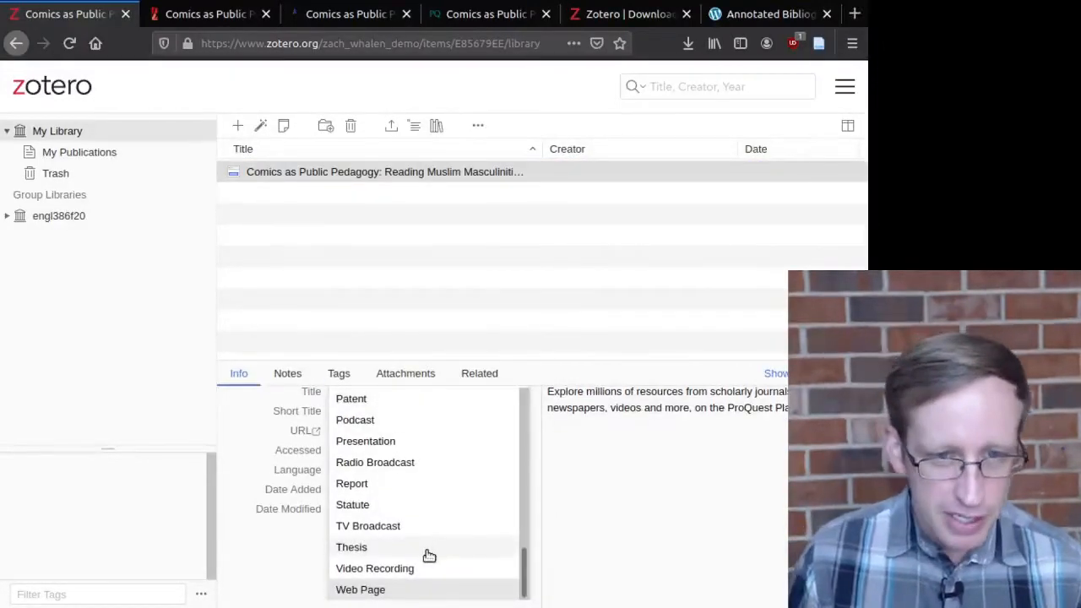
scroll(428, 553, down, 1)
scroll(427, 554, up, 1)
scroll(506, 540, down, 2)
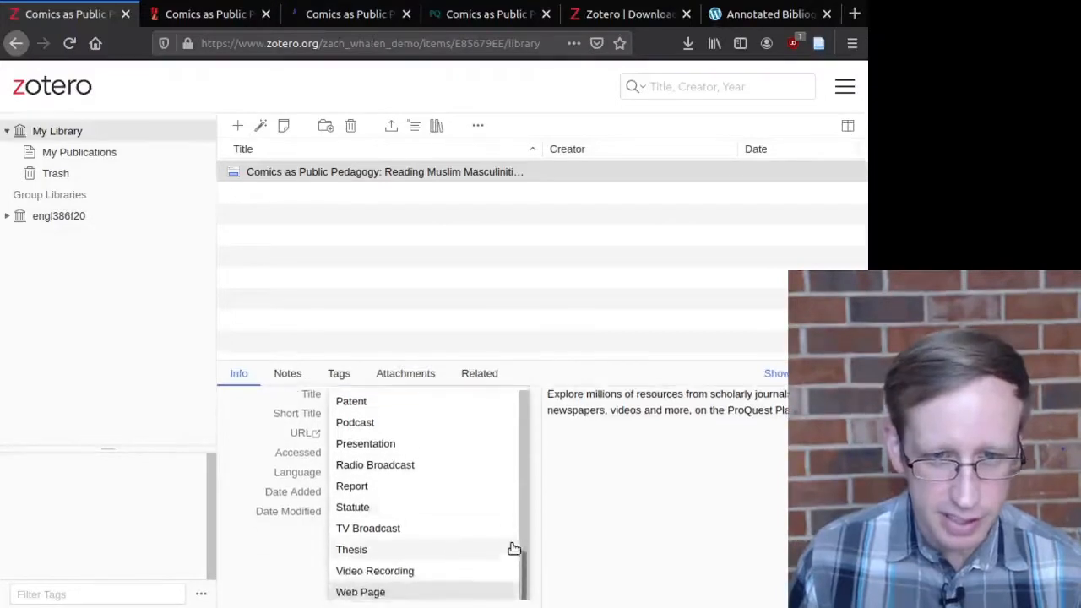
click(522, 563)
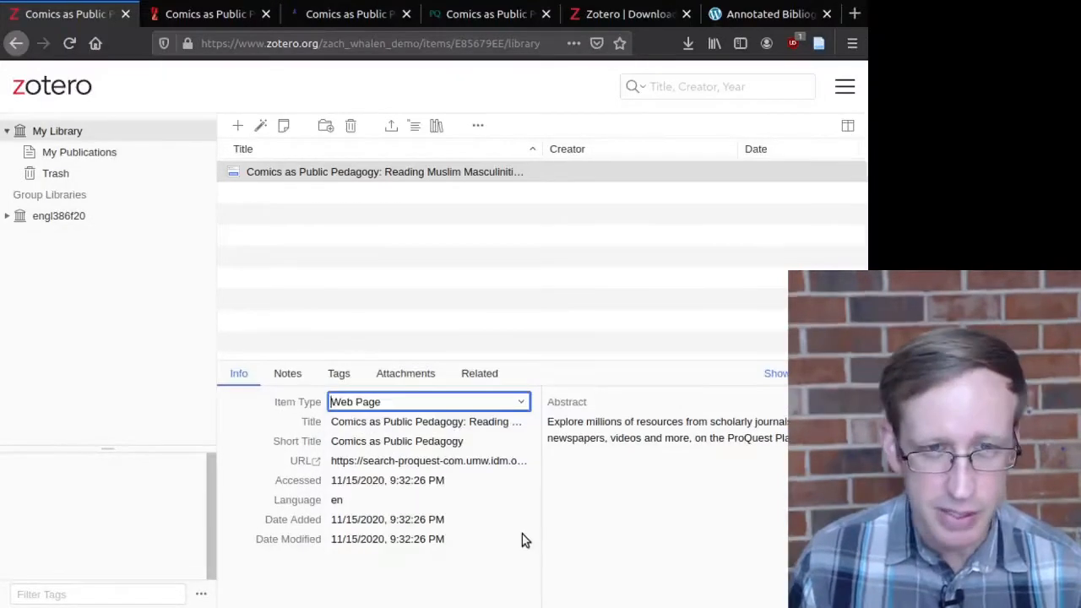
click(508, 406)
scroll(432, 498, up, 6)
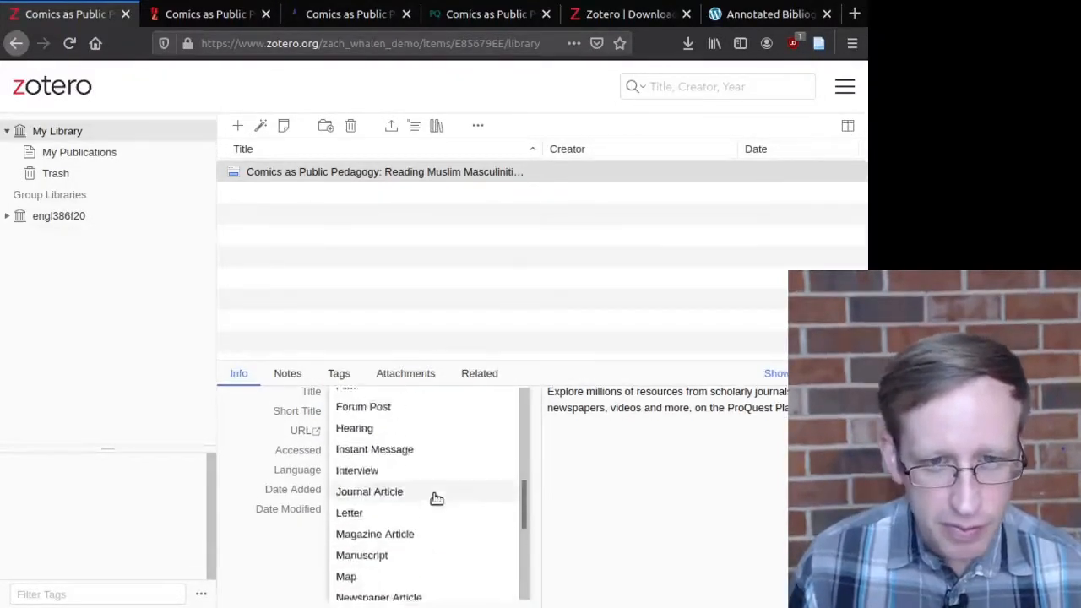
scroll(409, 526, down, 2)
click(405, 524)
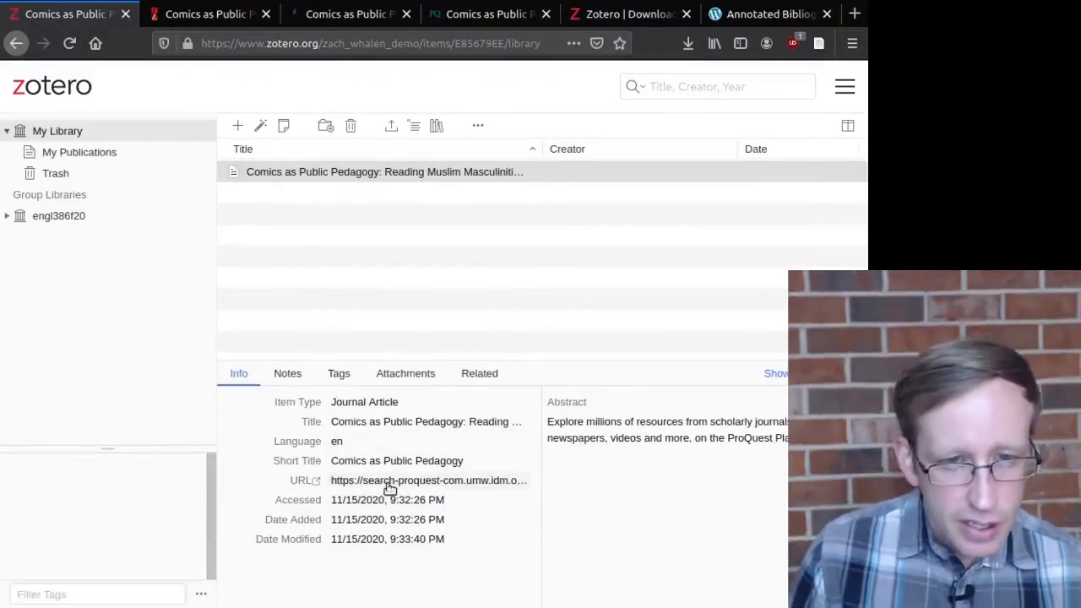
click(285, 380)
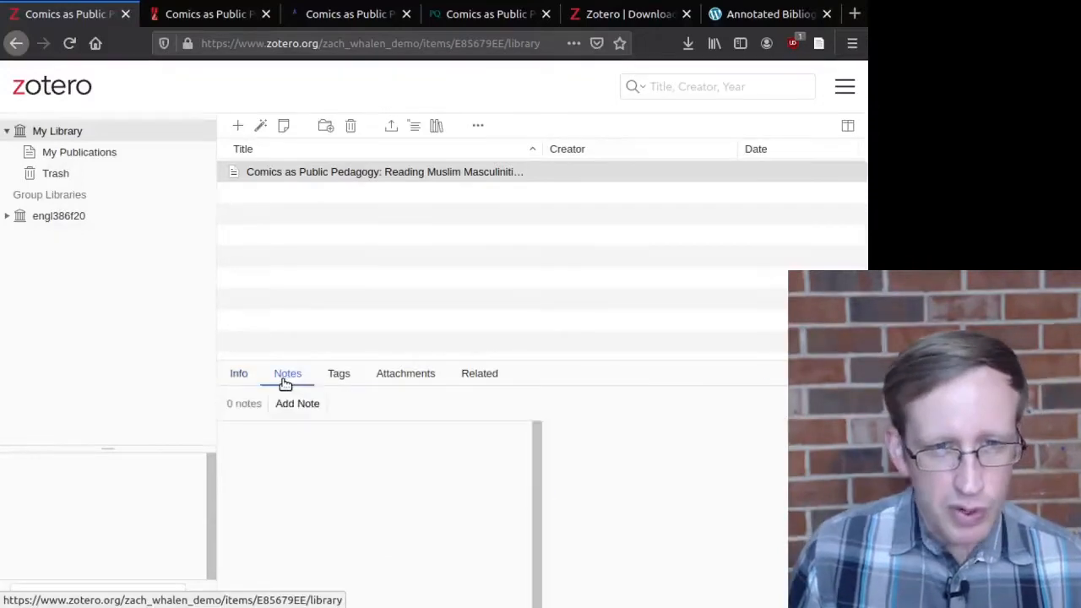
click(246, 380)
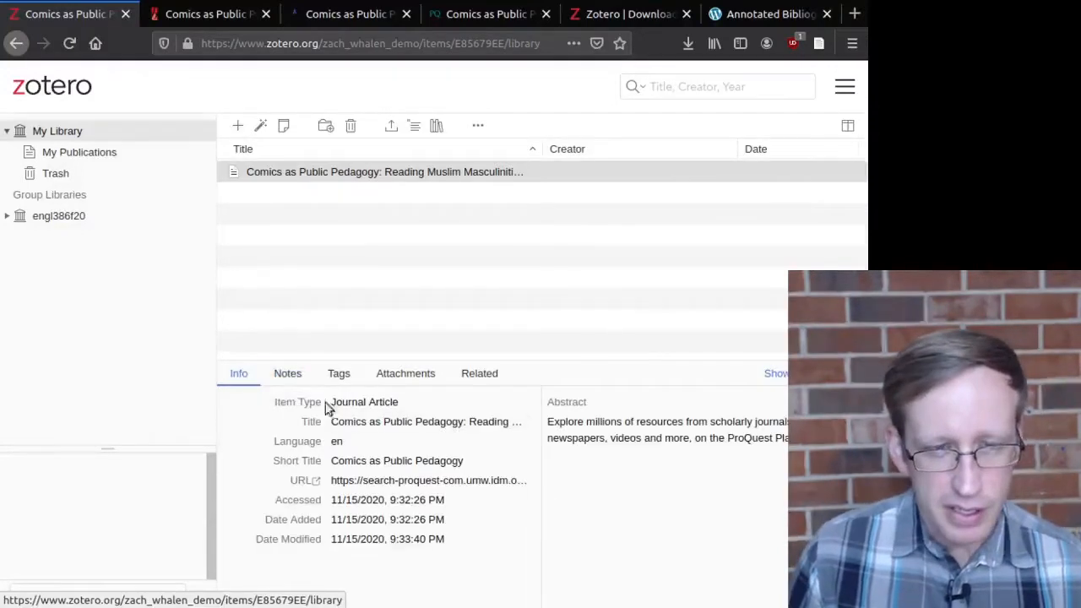
Step: Delete ' - ProQuest' from the end of the title and show all empty Journal Article fields
click(373, 422)
click(410, 429)
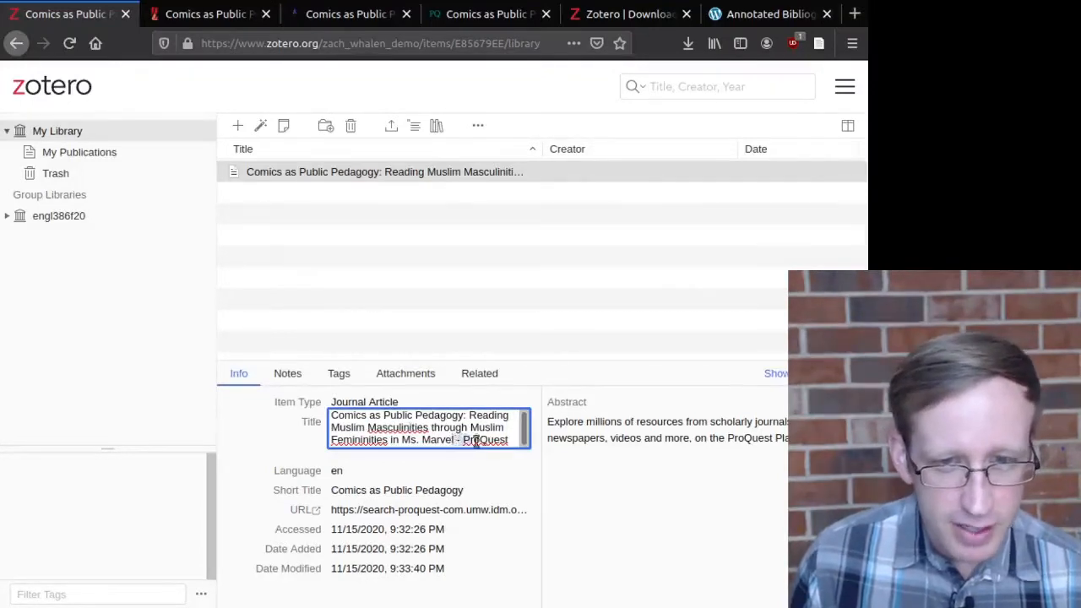
drag(475, 441, 511, 445)
key(BackSpace)
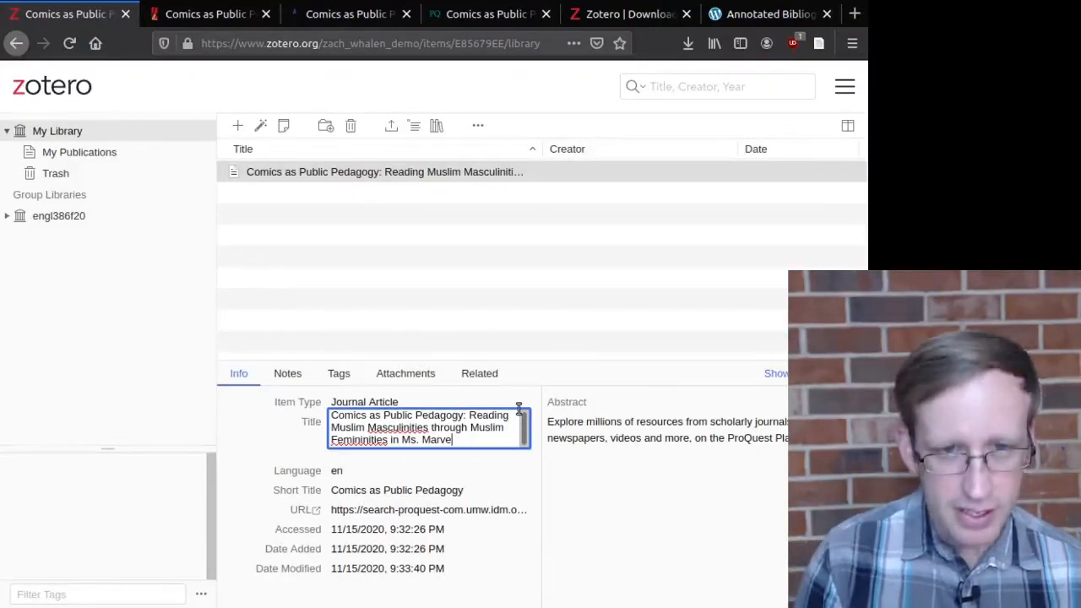
key(Return)
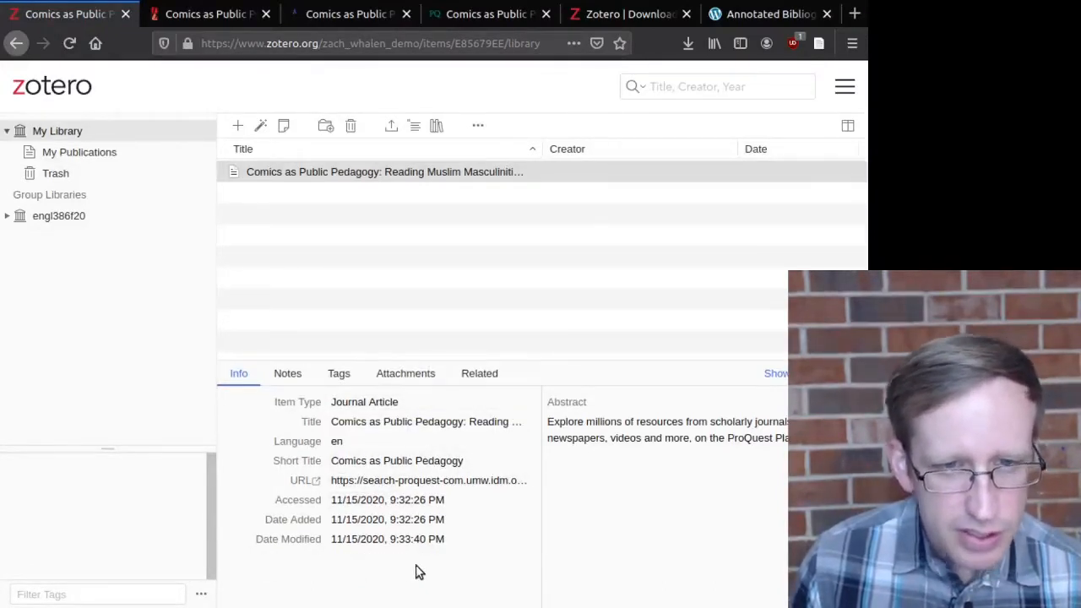
click(773, 373)
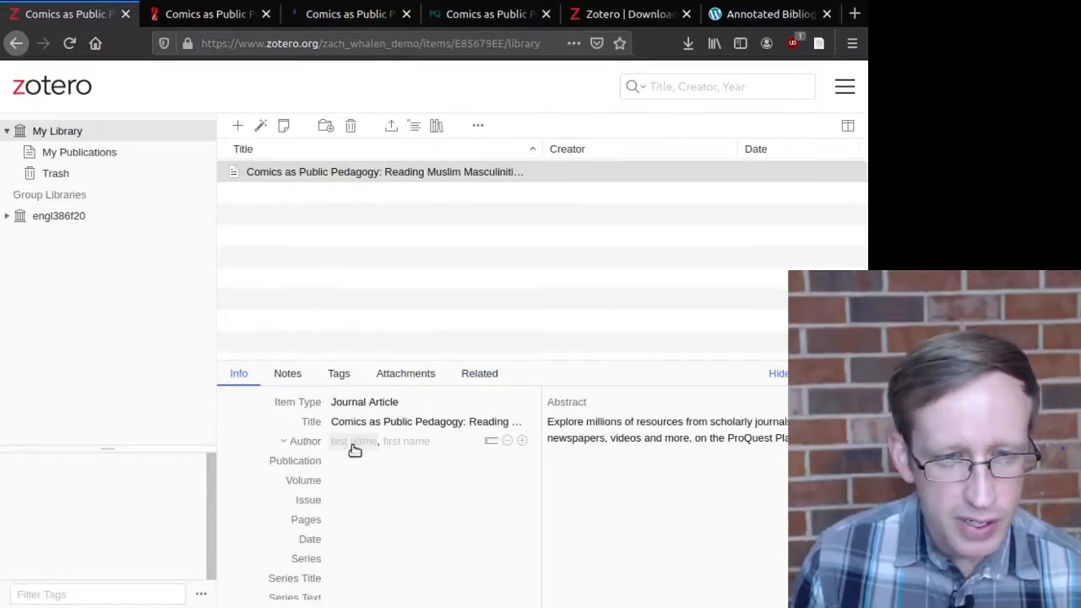
Step: Copy the first author's surname and first name from ProQuest into the item's Author fields
click(195, 14)
click(337, 11)
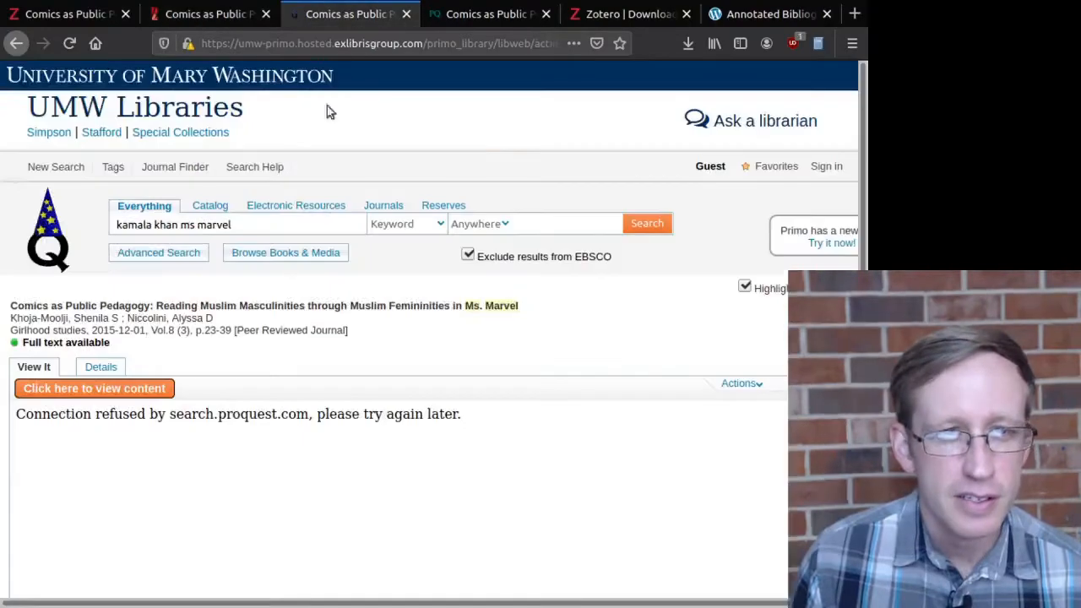
click(460, 15)
scroll(252, 253, up, 6)
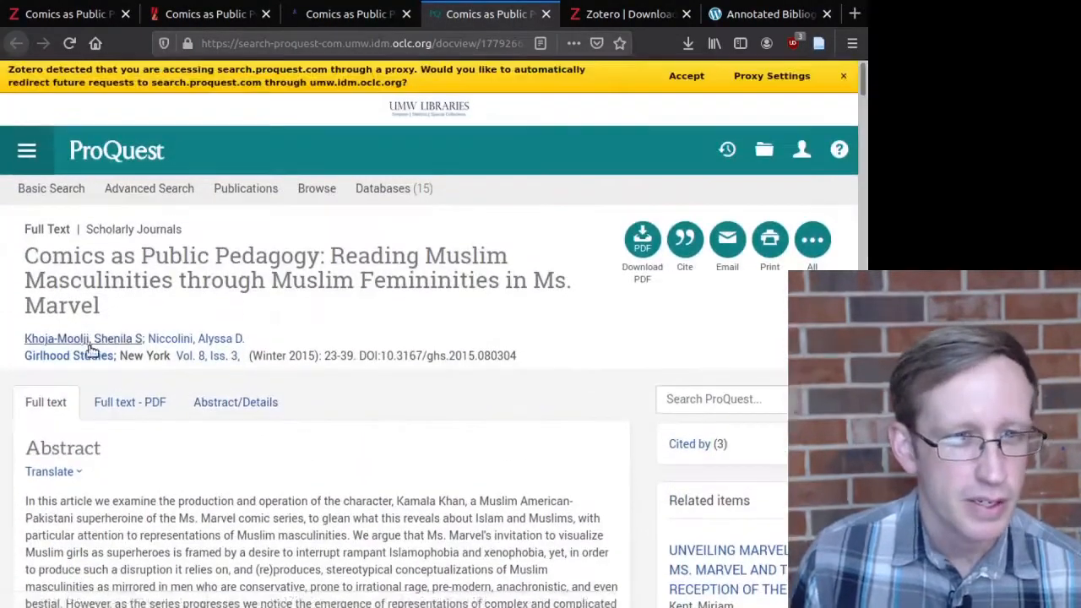
drag(23, 338, 88, 350)
key(ctrl+c)
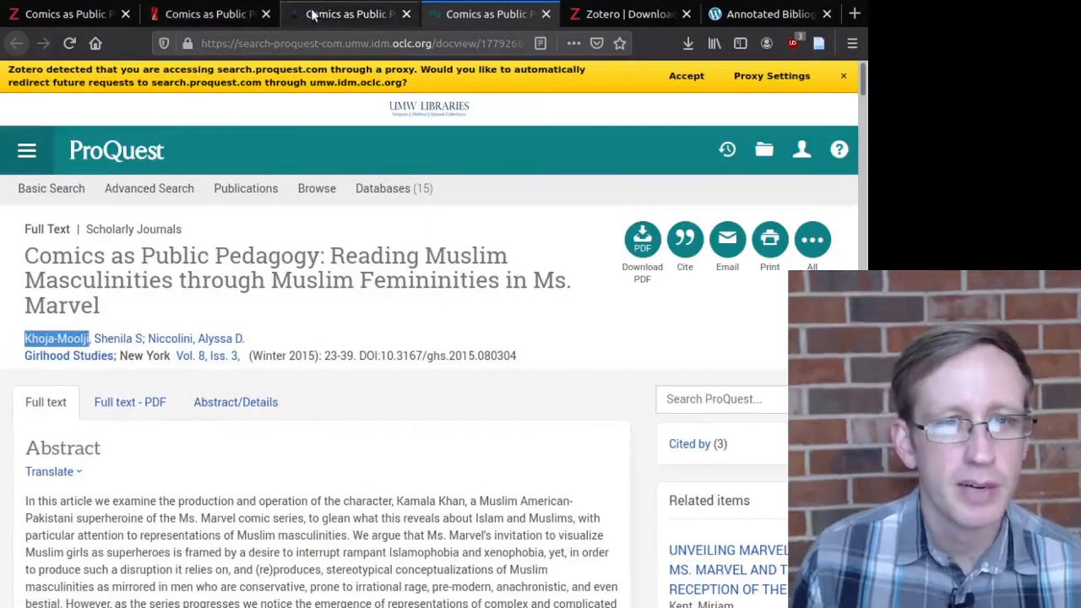
click(68, 14)
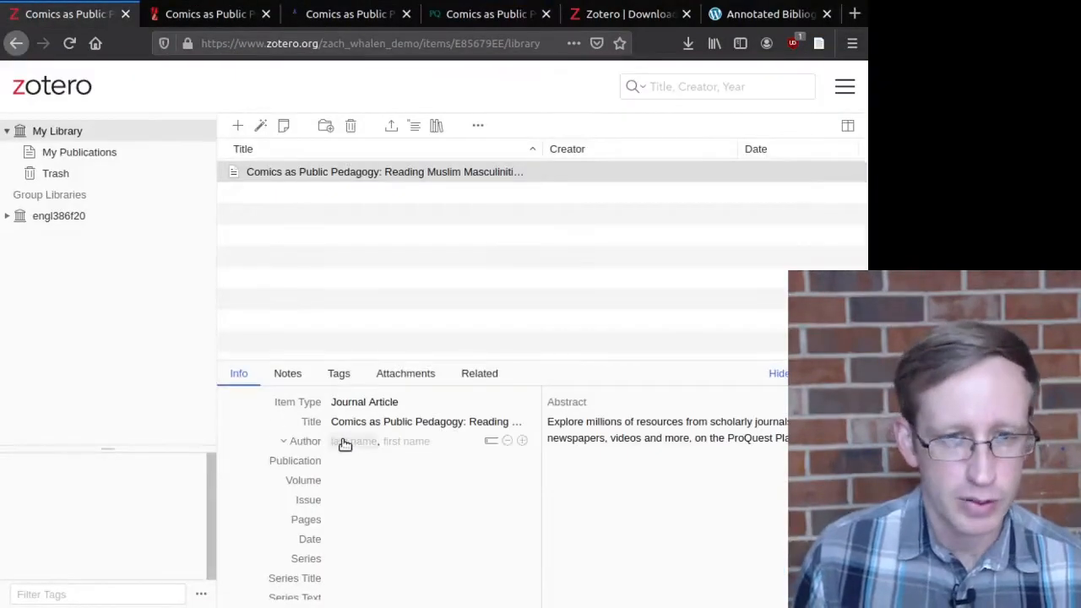
click(356, 446)
key(ctrl+v)
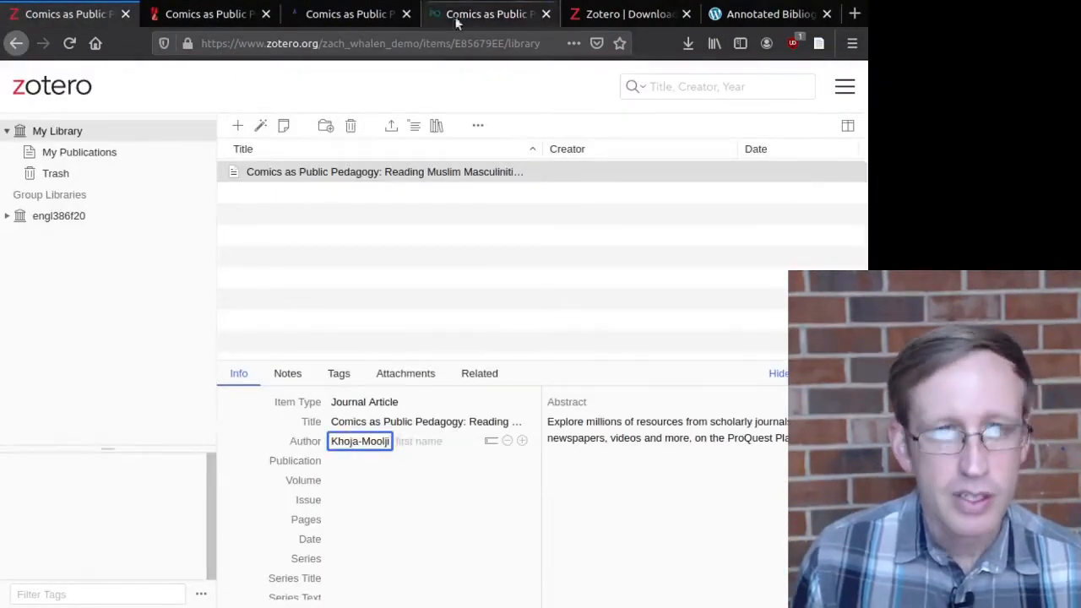
click(487, 21)
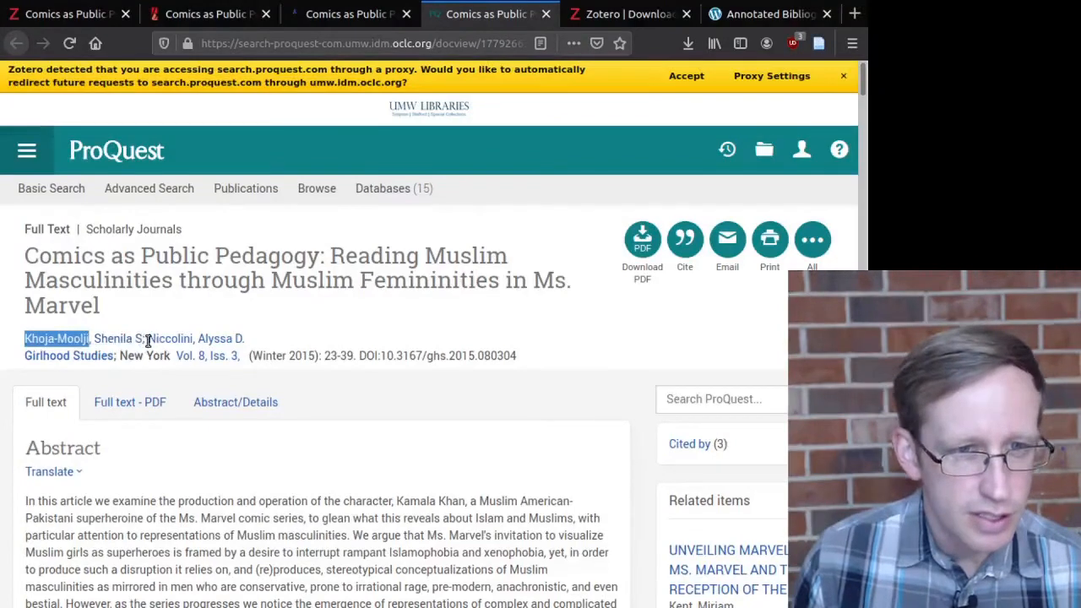
drag(141, 340, 97, 344)
key(ctrl+c)
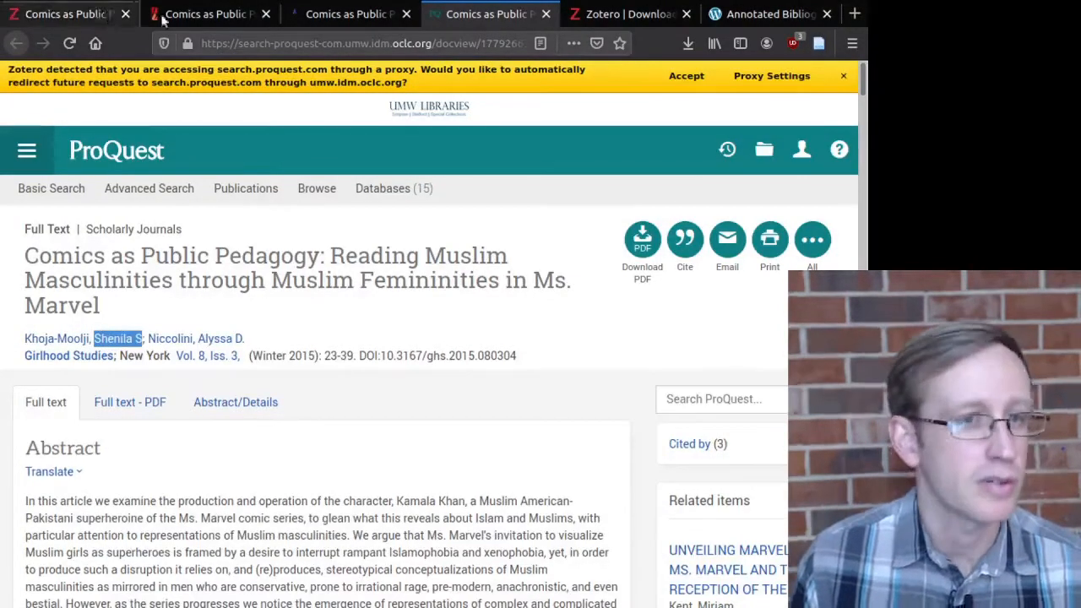
click(84, 14)
click(423, 440)
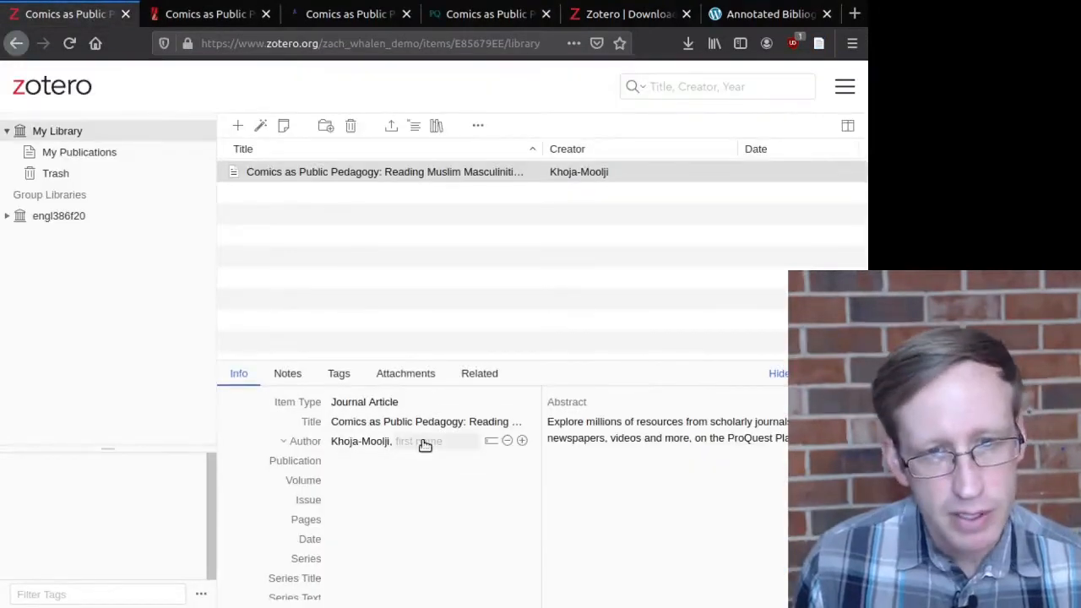
key(ctrl+v)
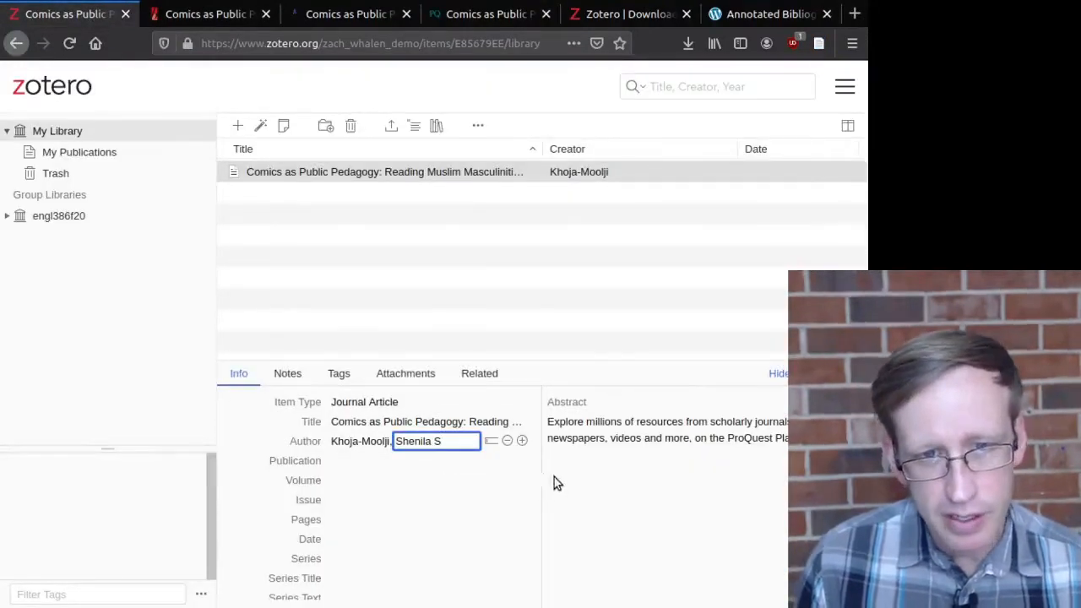
key(Return)
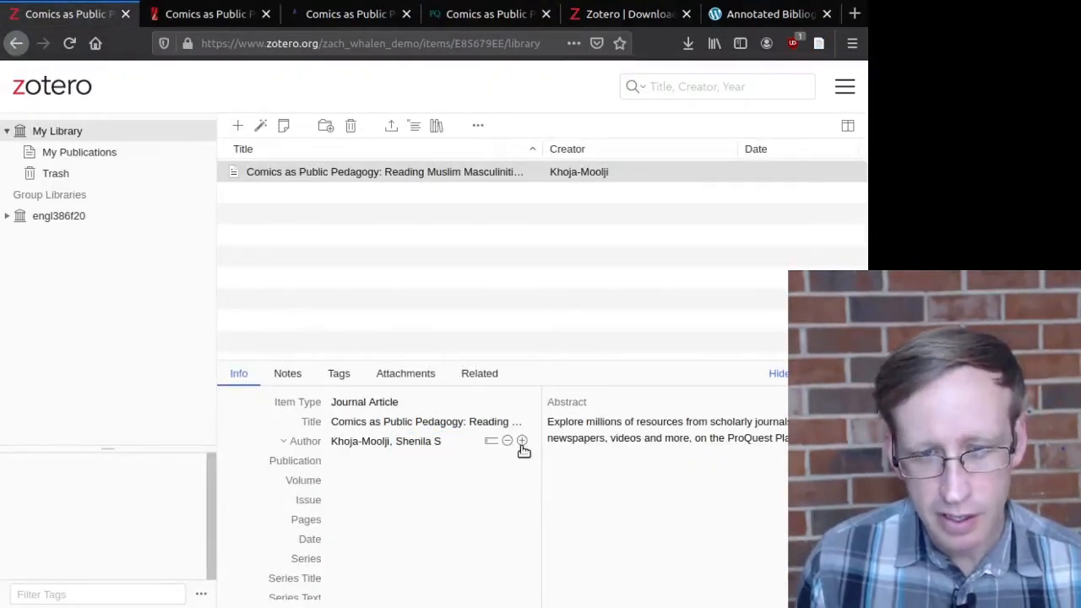
Step: Add a second author row and paste that author's surname and first name from ProQuest
click(522, 441)
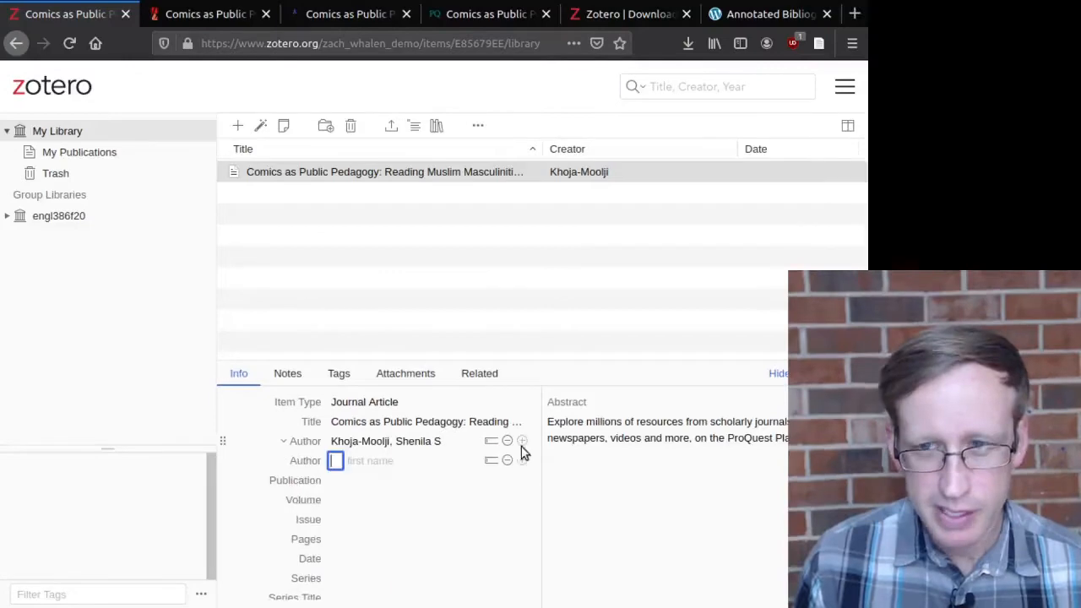
click(470, 24)
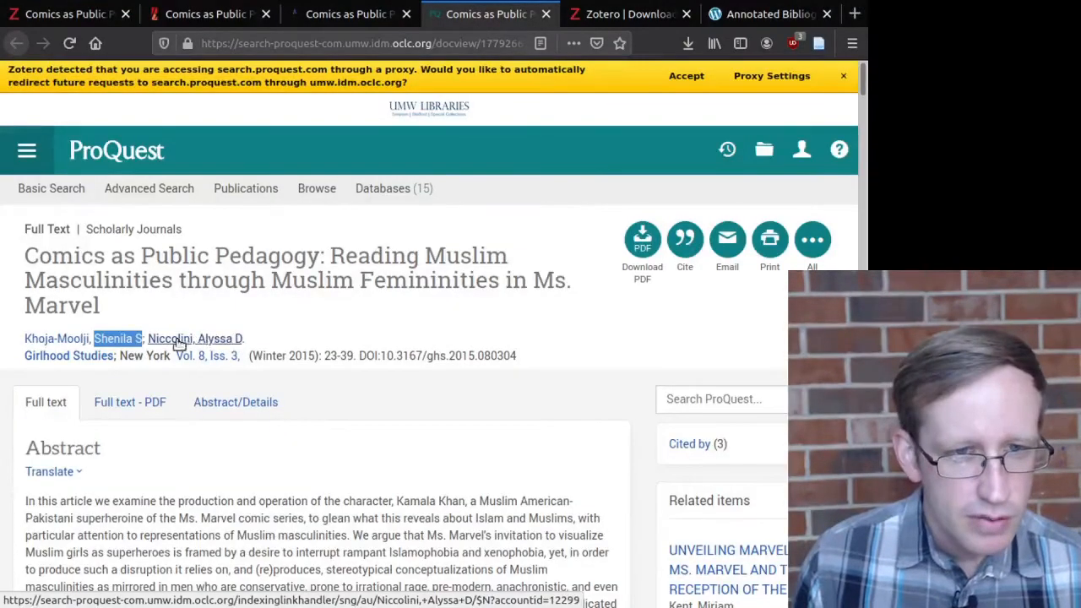
drag(148, 339, 195, 344)
key(ctrl+c)
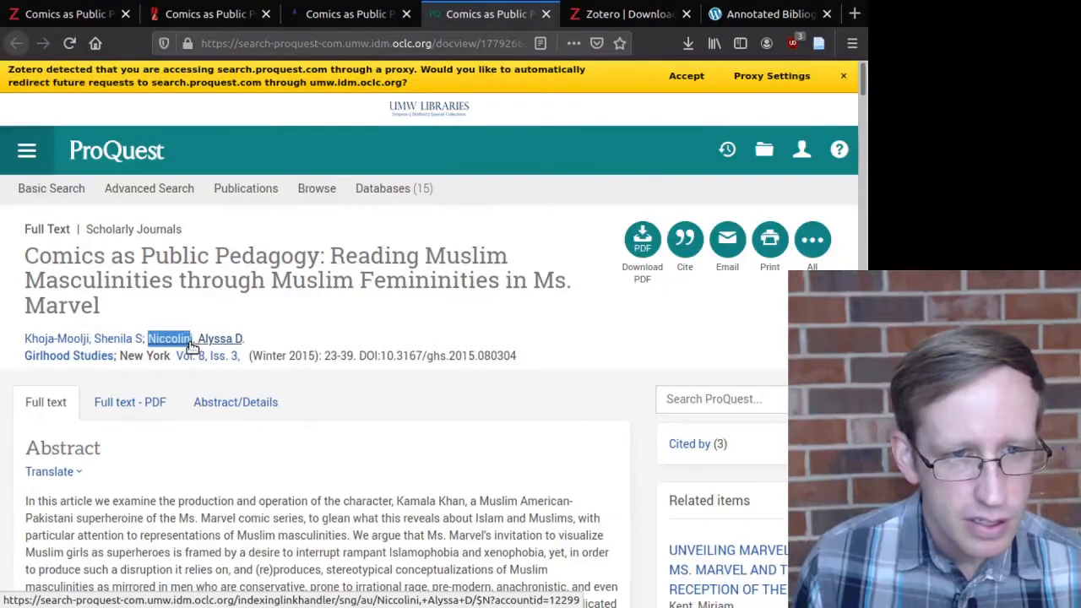
click(68, 13)
click(364, 460)
key(ctrl+v)
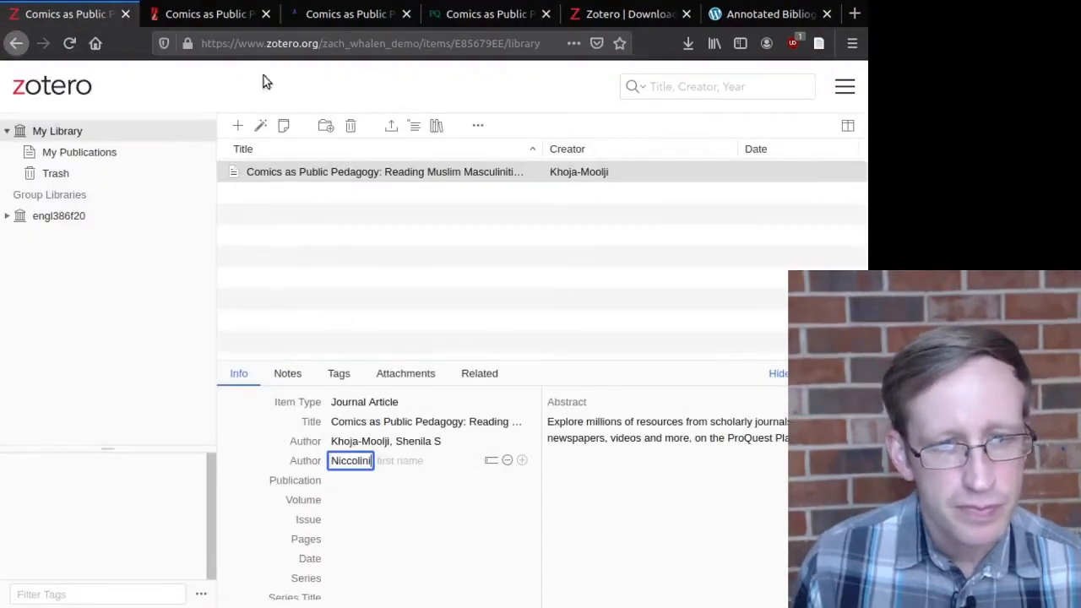
click(338, 15)
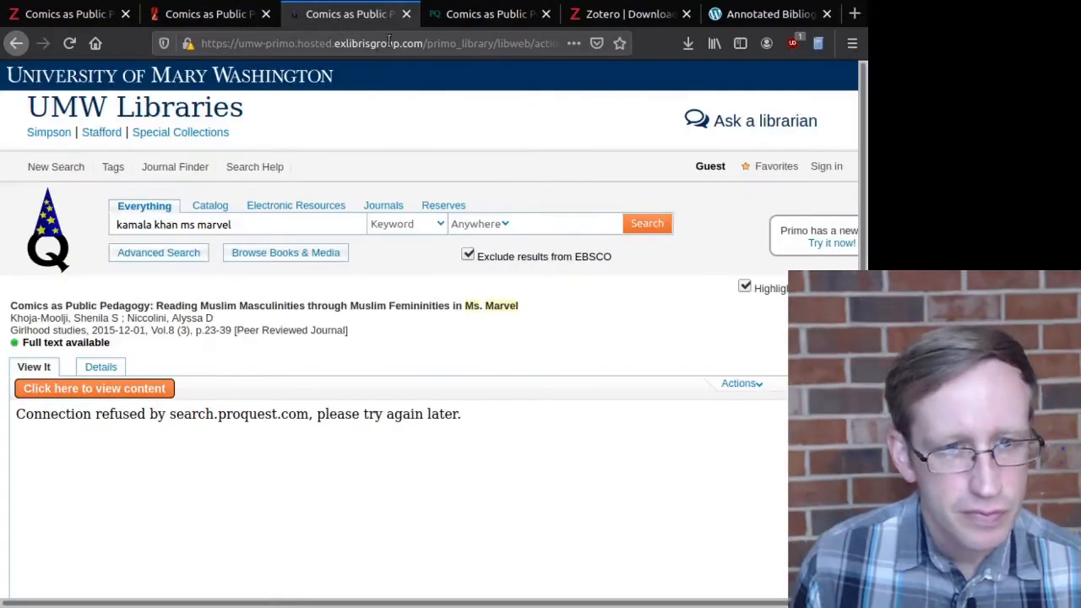
click(453, 16)
drag(257, 334, 199, 338)
key(ctrl+c)
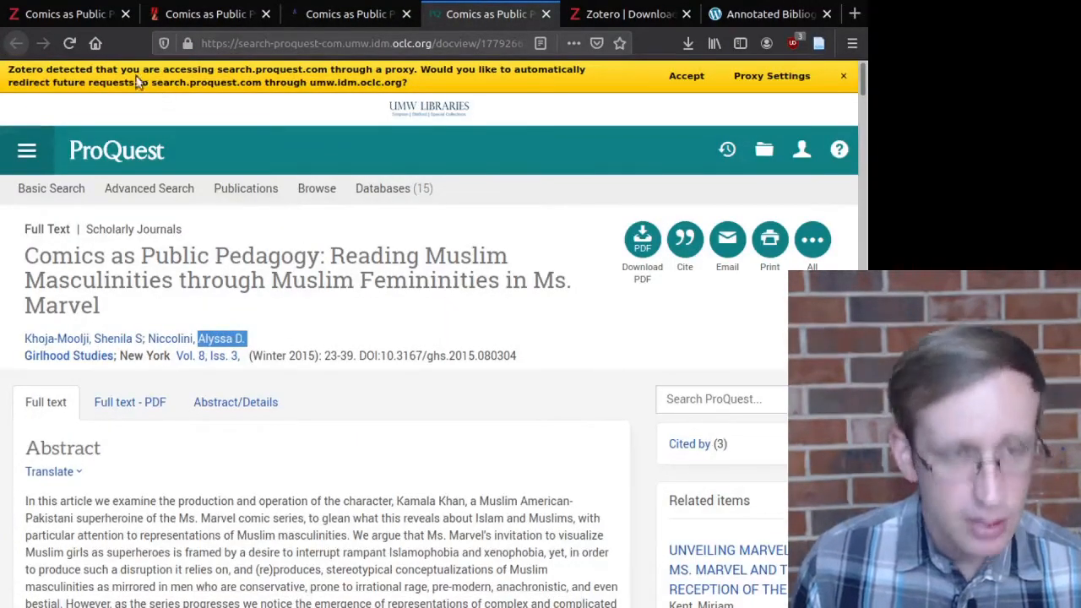
click(78, 14)
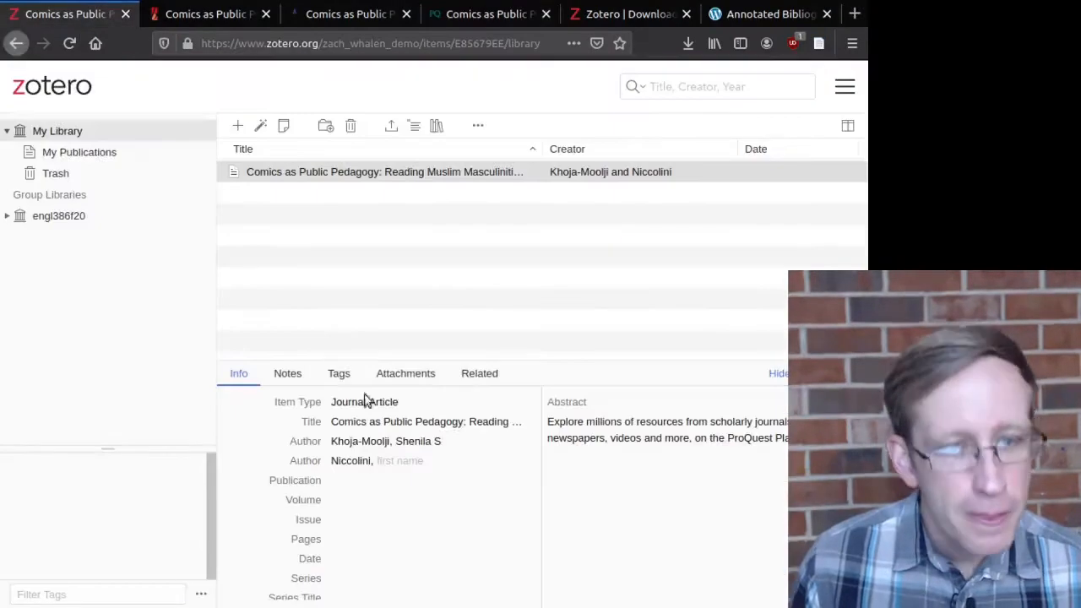
click(428, 467)
key(ctrl+v)
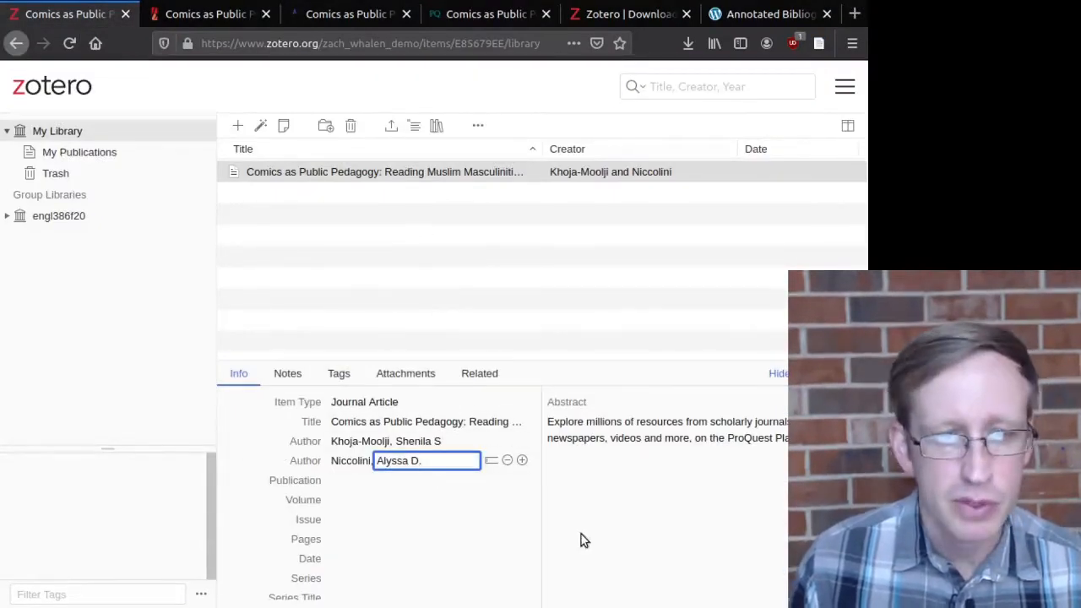
key(Return)
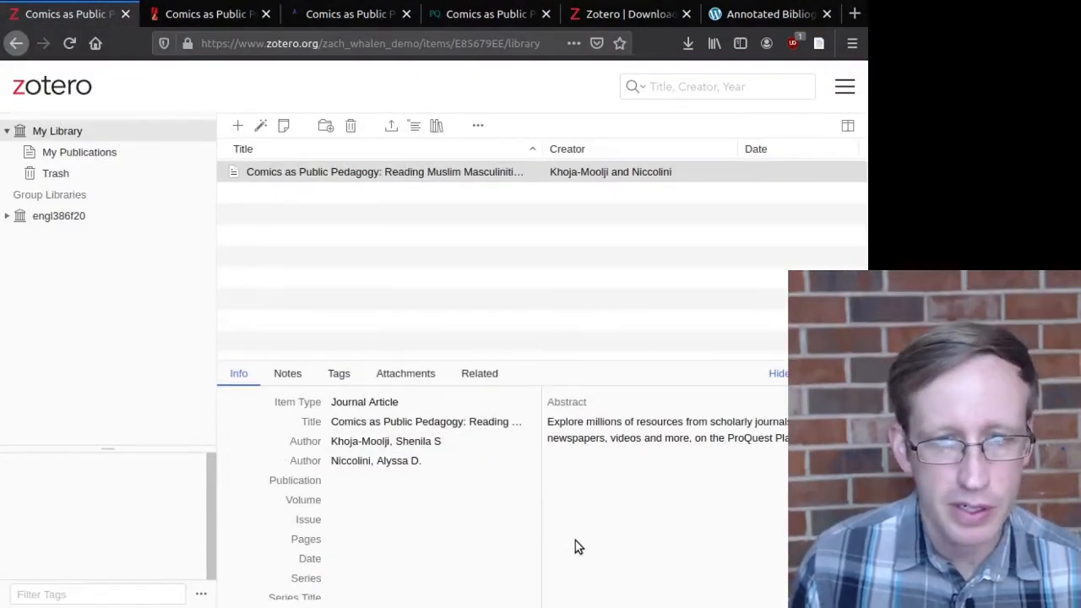
click(466, 15)
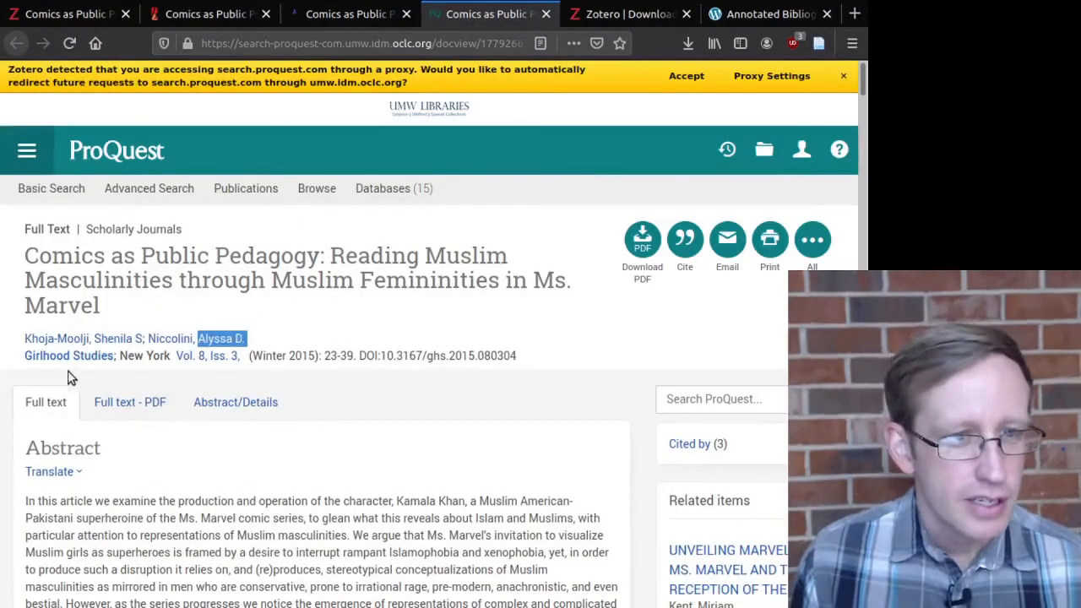
Step: Enter Girlhood Studies, copied from ProQuest, as the item's Publication
drag(24, 356, 115, 361)
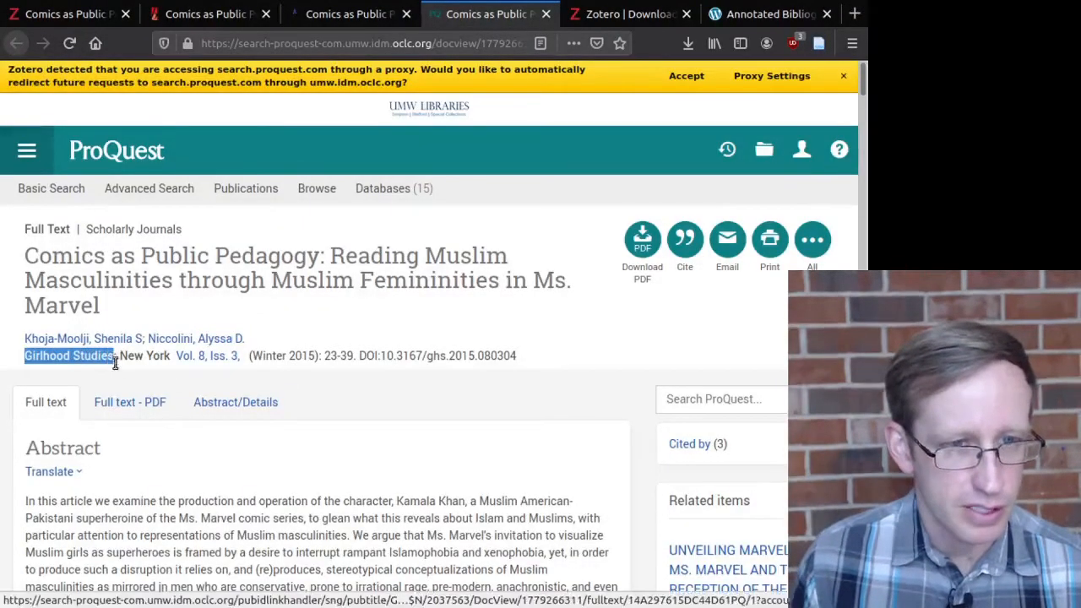
click(88, 16)
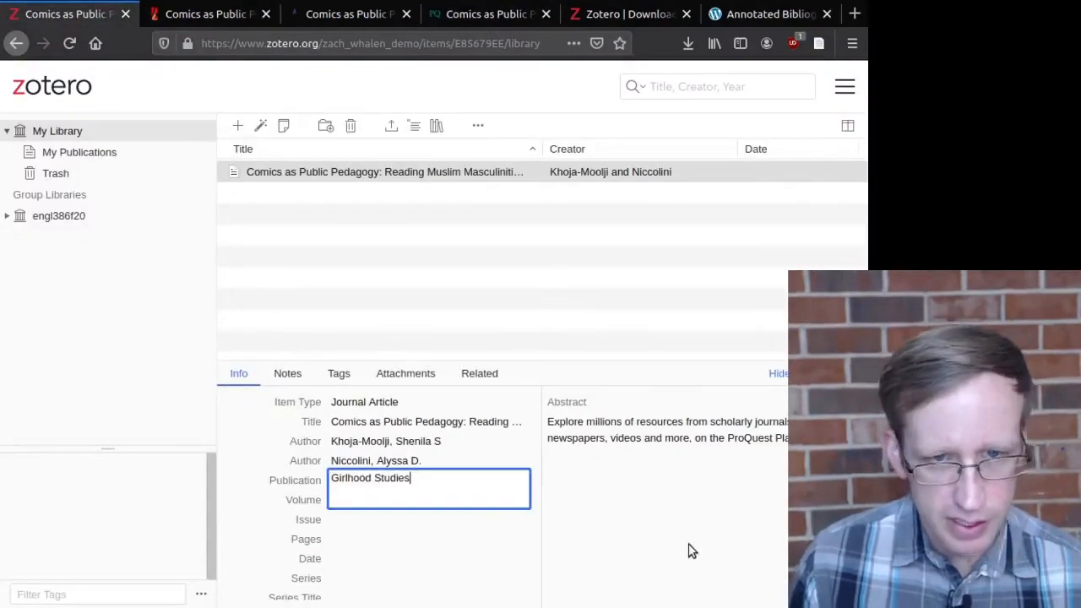
key(Return)
click(443, 19)
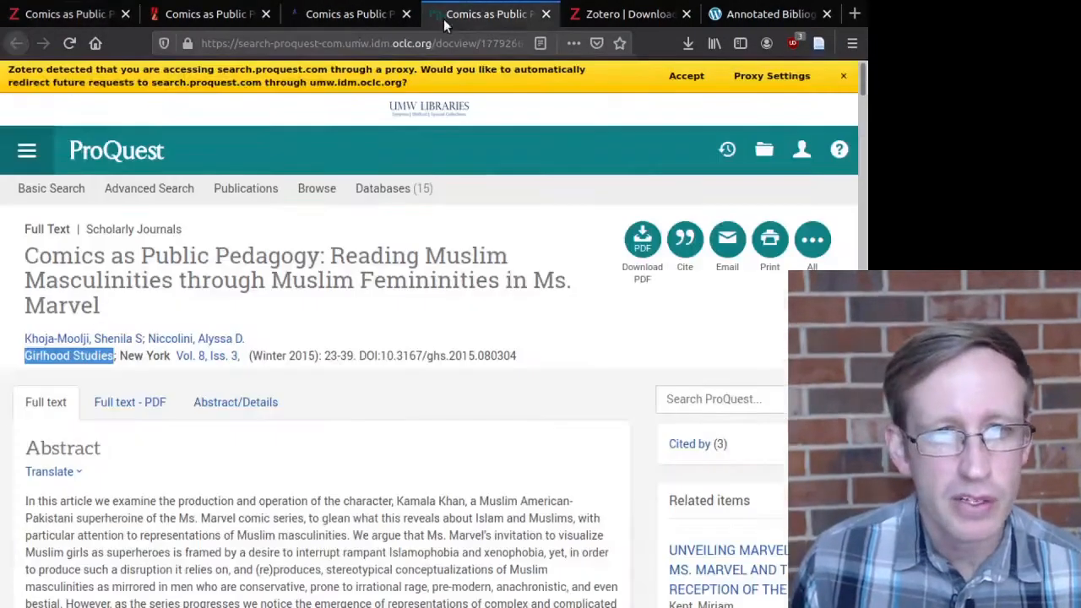
click(69, 17)
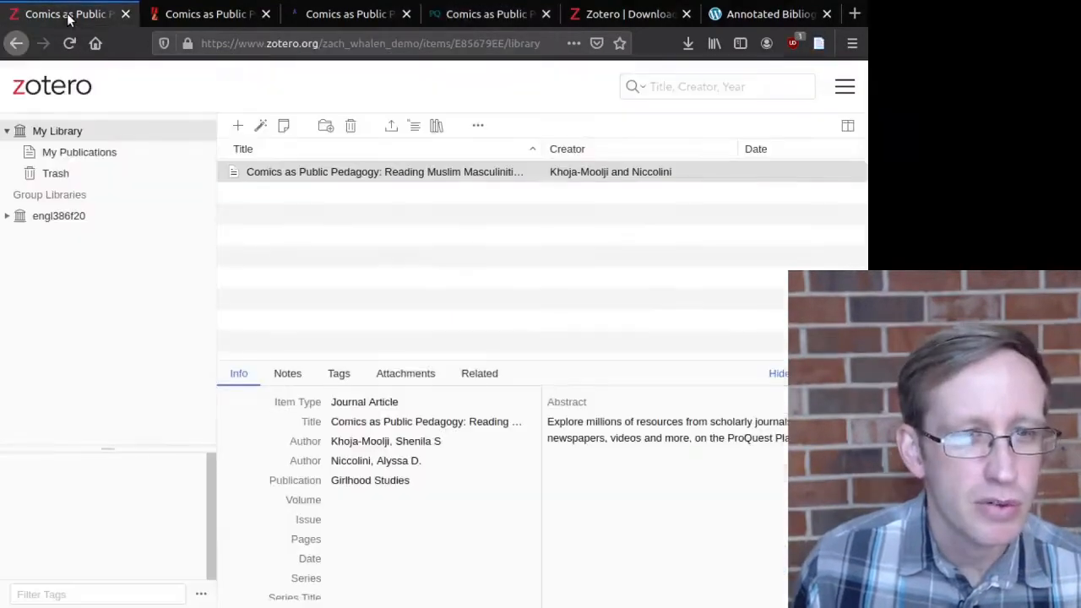
Step: Set Volume to 8 and Issue to 3
click(354, 501)
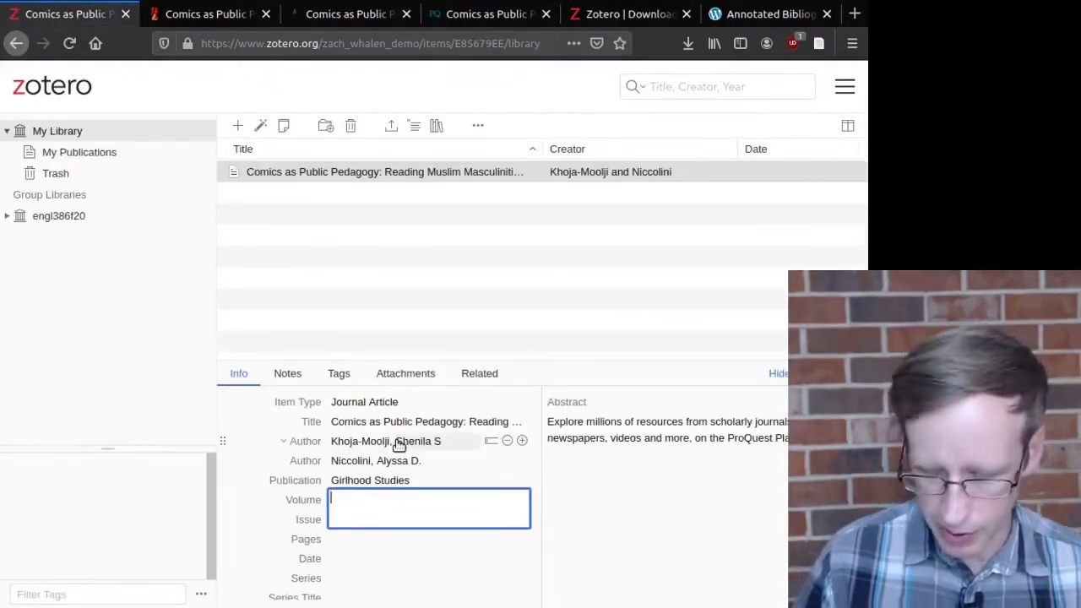
text(8)
key(Tab)
text(3)
key(Tab)
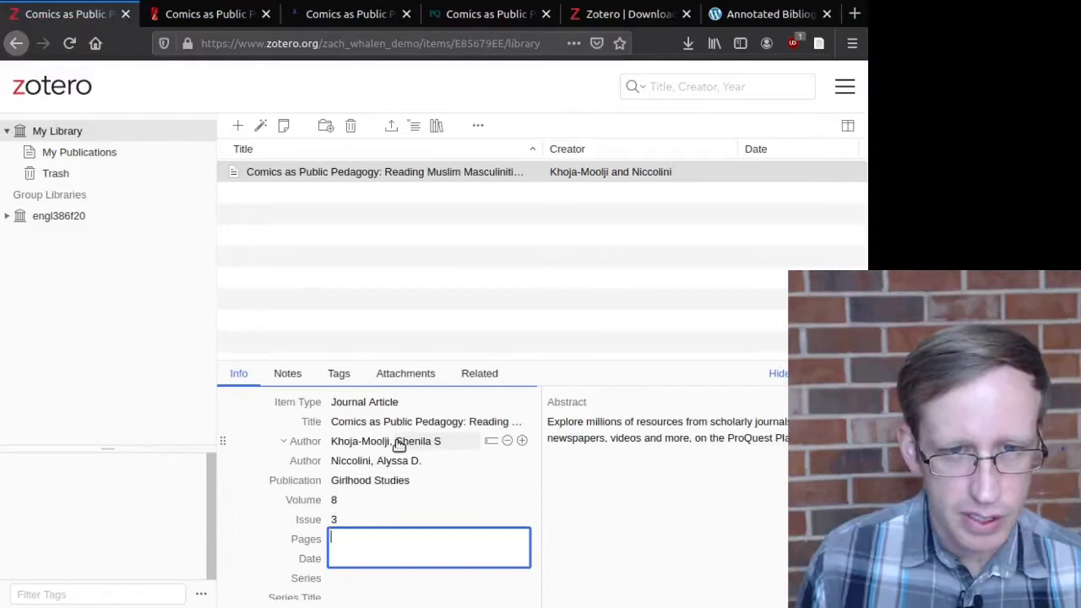
Step: Check the issue date on ProQuest and enter Winter 2015 as the item's Date
click(461, 17)
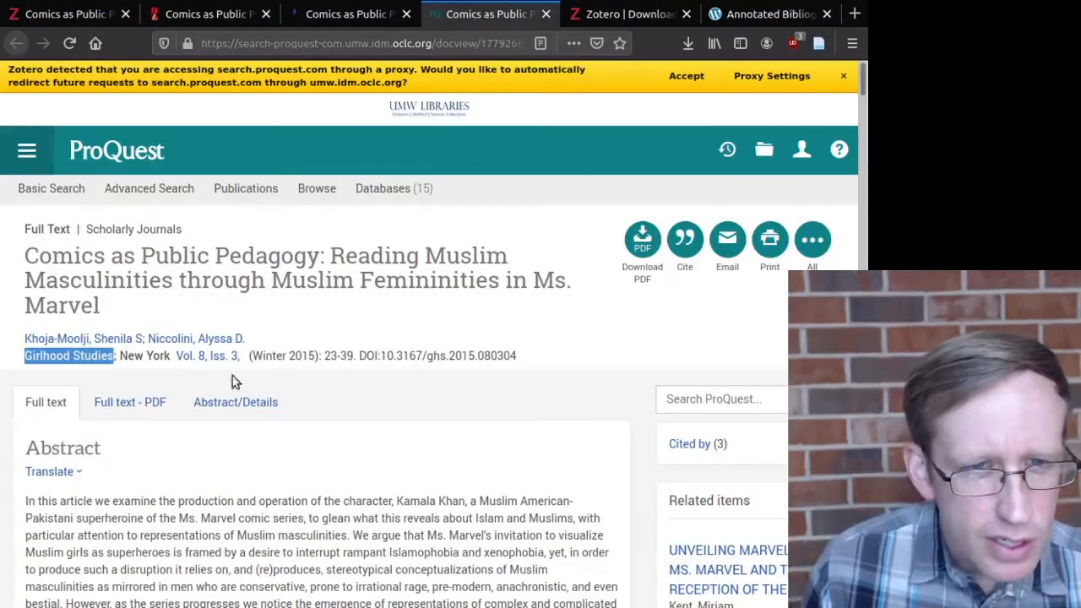
click(411, 386)
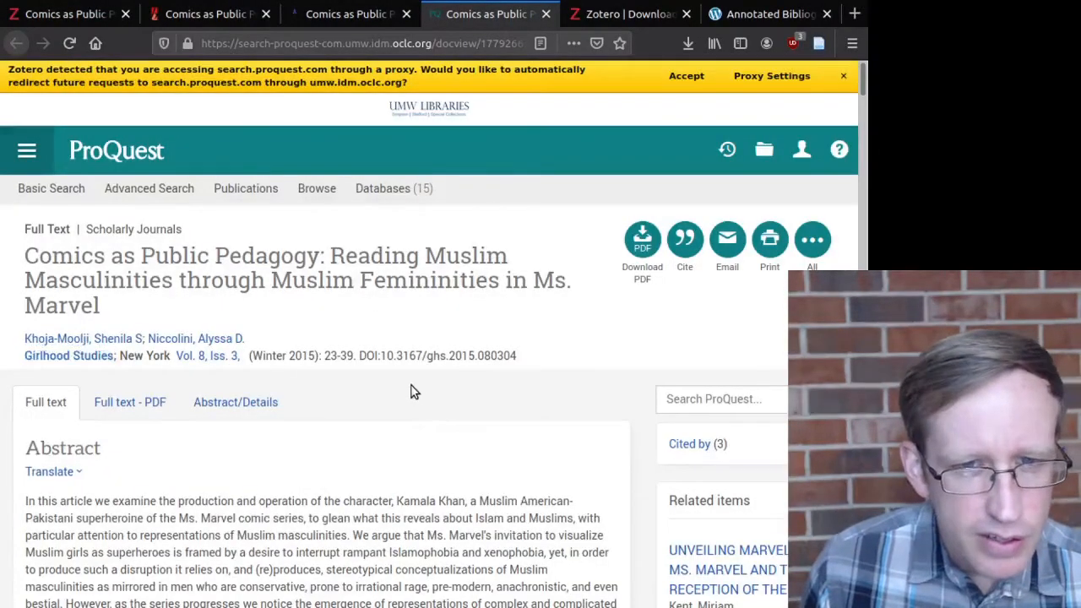
scroll(401, 512, down, 2)
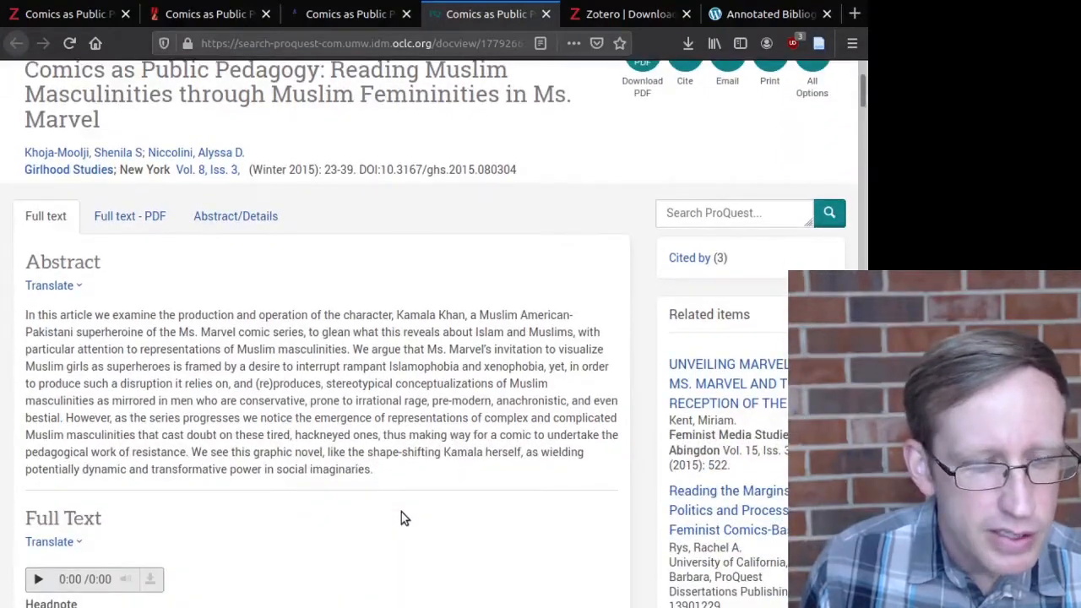
scroll(401, 511, up, 2)
scroll(401, 511, up, 1)
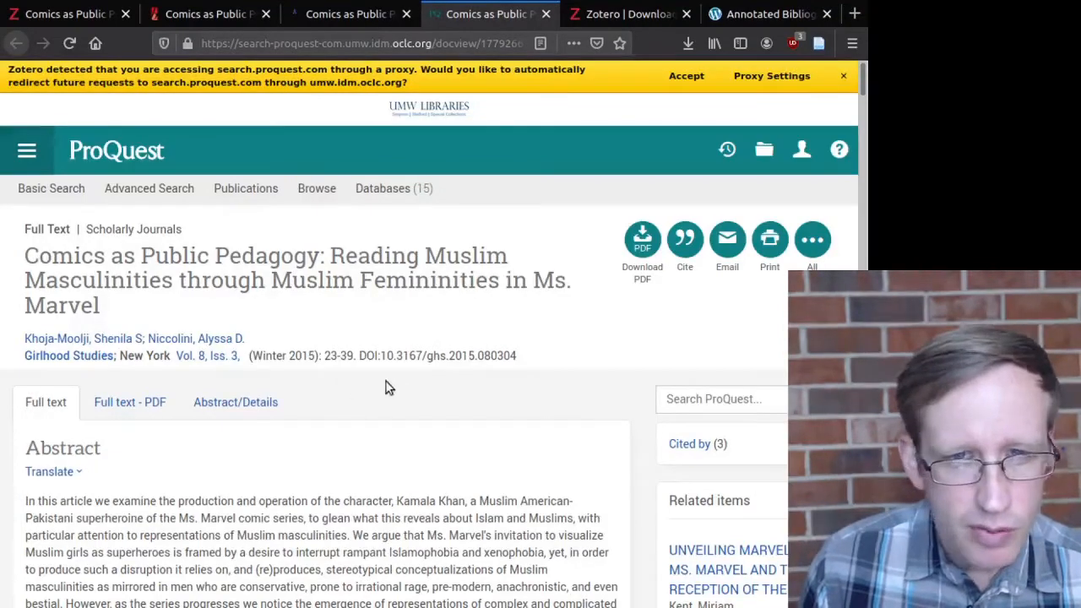
scroll(313, 418, down, 5)
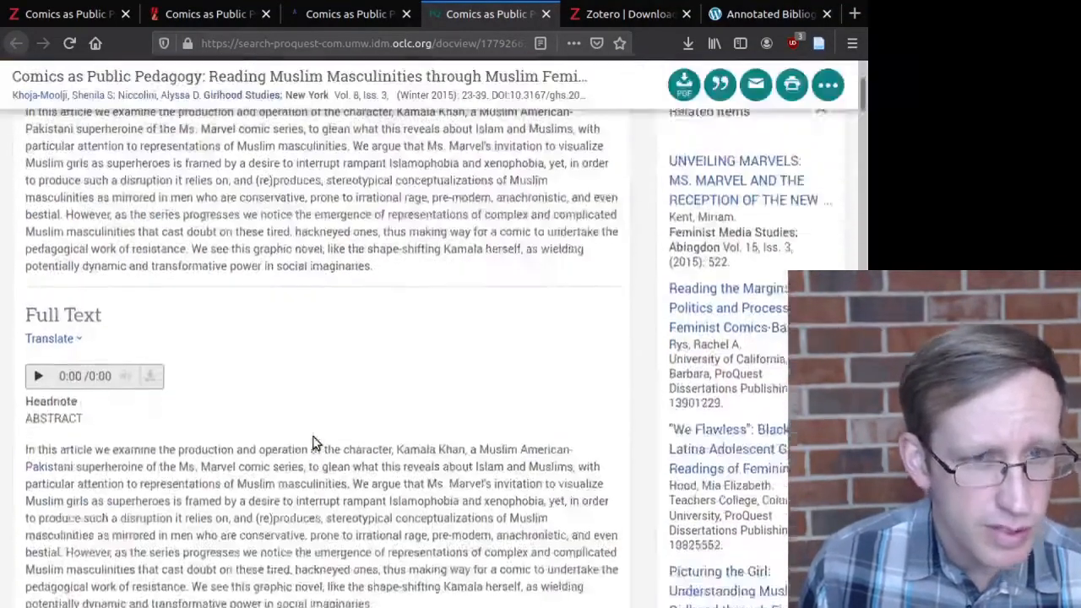
scroll(314, 422, up, 3)
click(85, 12)
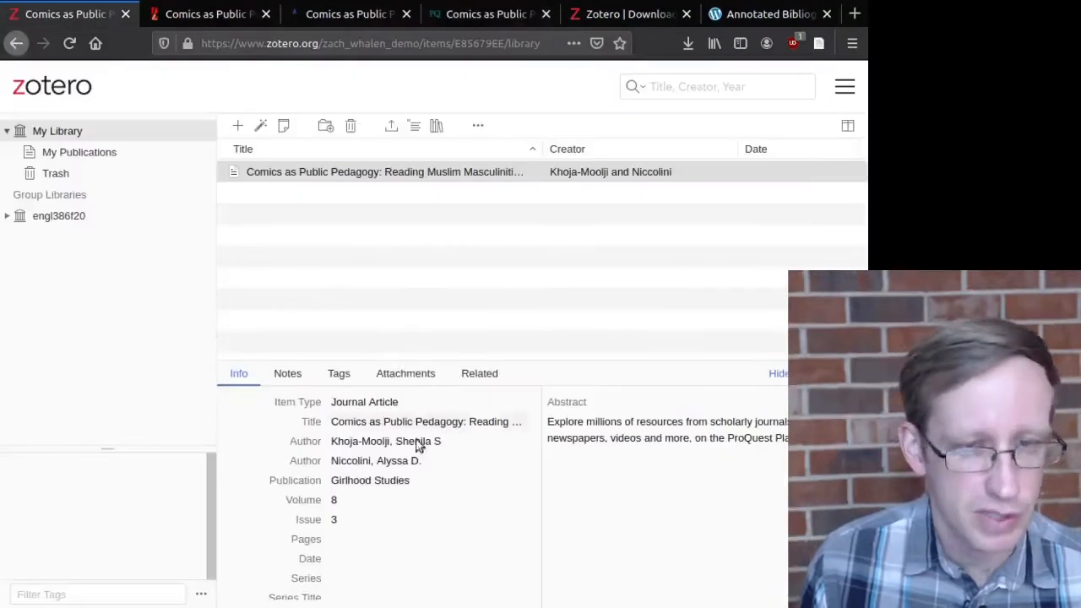
scroll(374, 514, down, 2)
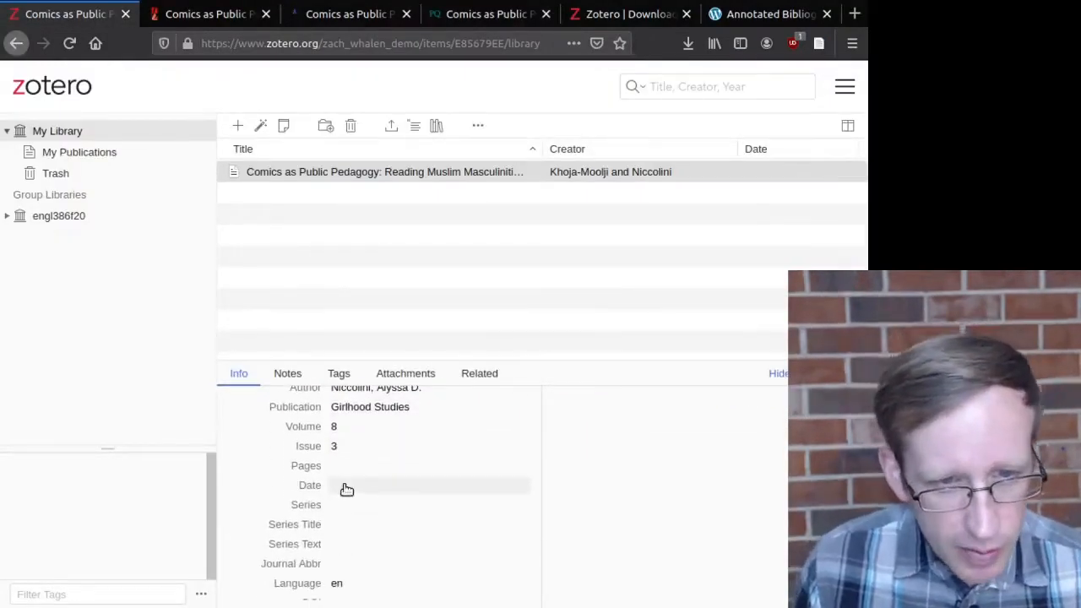
click(349, 488)
text(W)
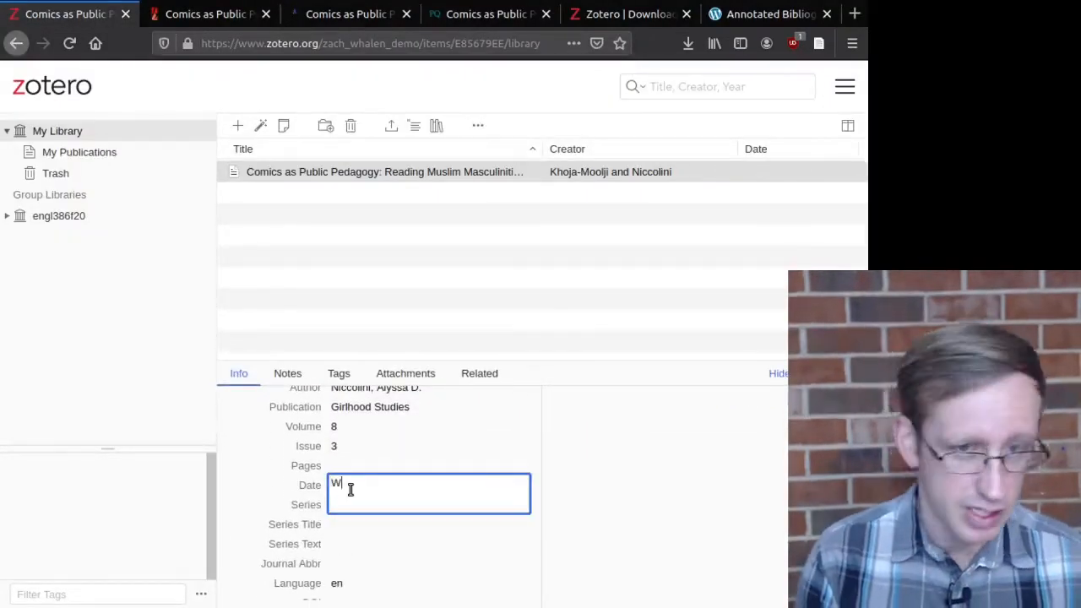
text(inter 2015)
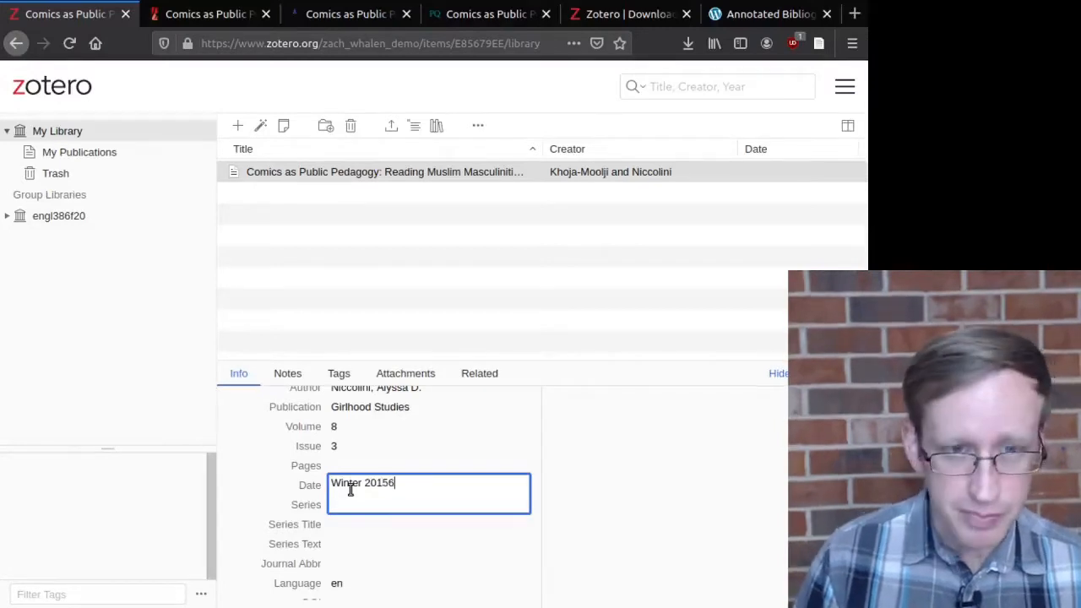
key(Return)
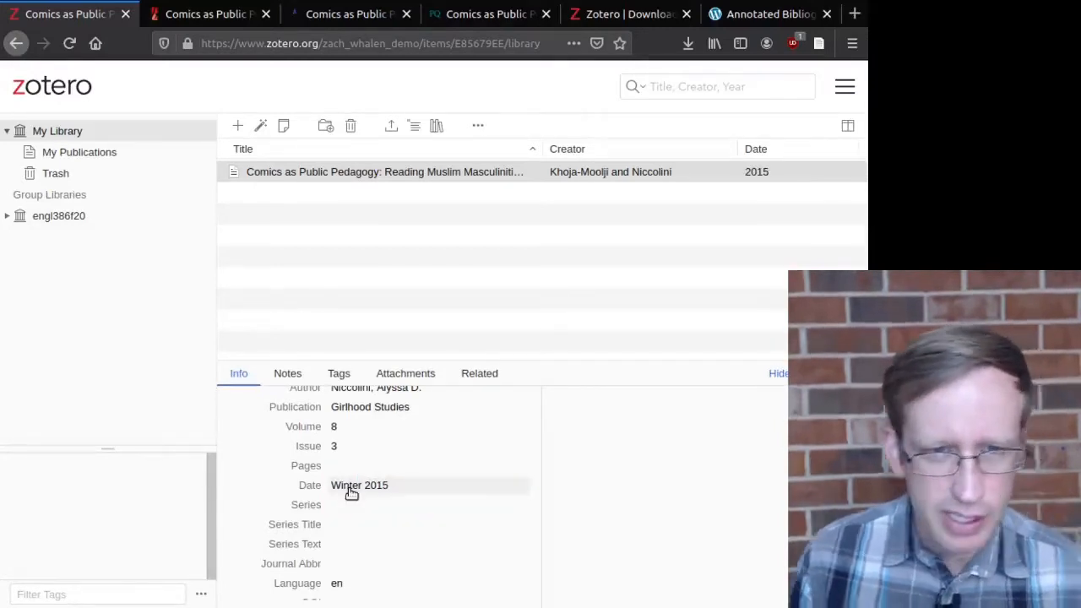
scroll(427, 441, down, 3)
scroll(316, 516, down, 2)
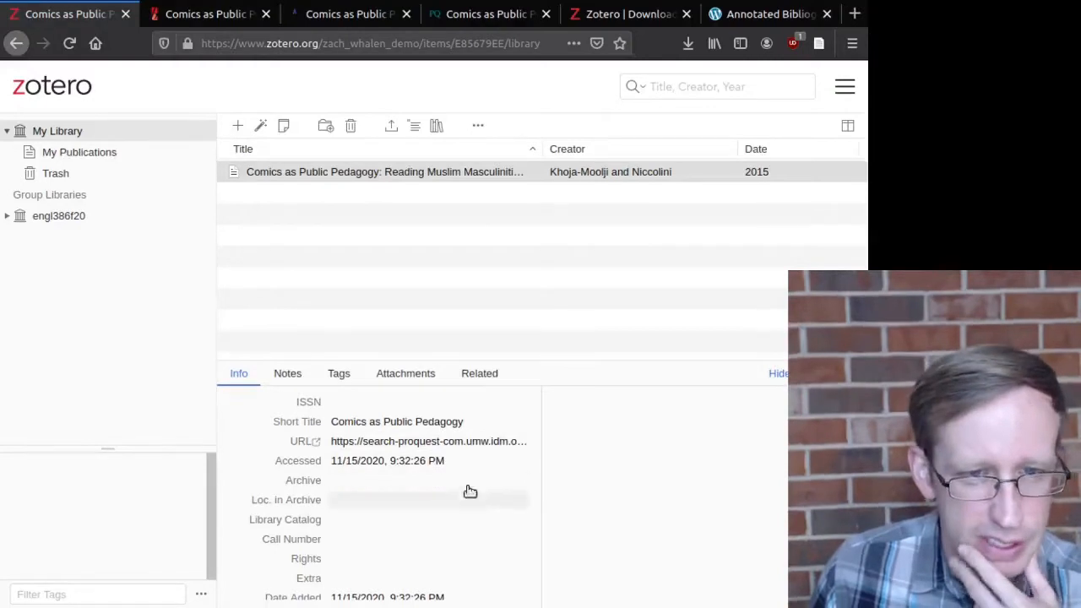
scroll(466, 524, down, 1)
scroll(437, 545, up, 5)
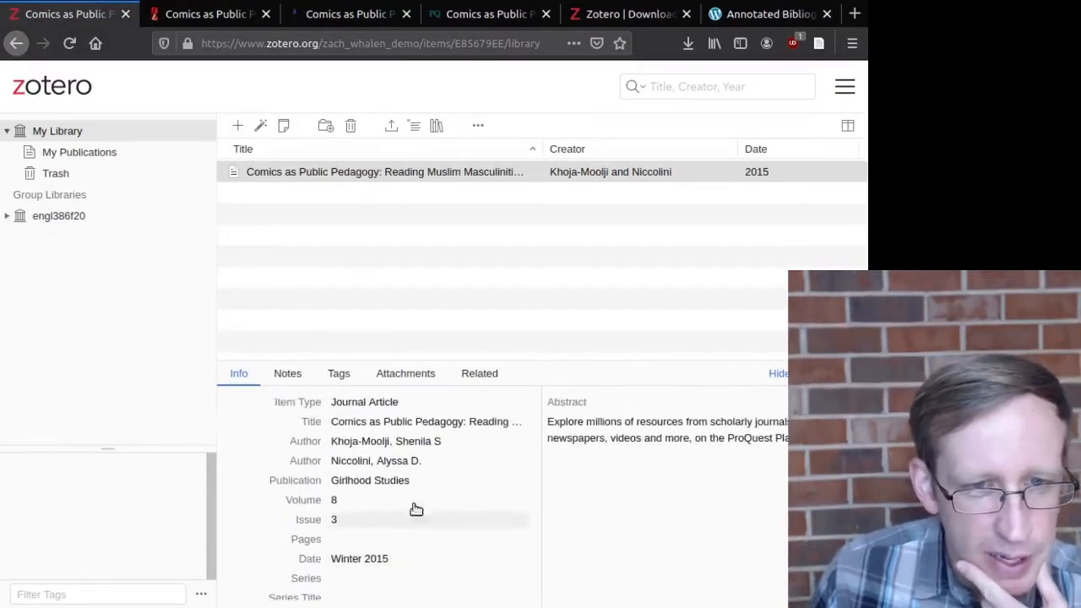
Step: Copy the article's DOI from the ProQuest page and add it to My Library by identifier
click(261, 125)
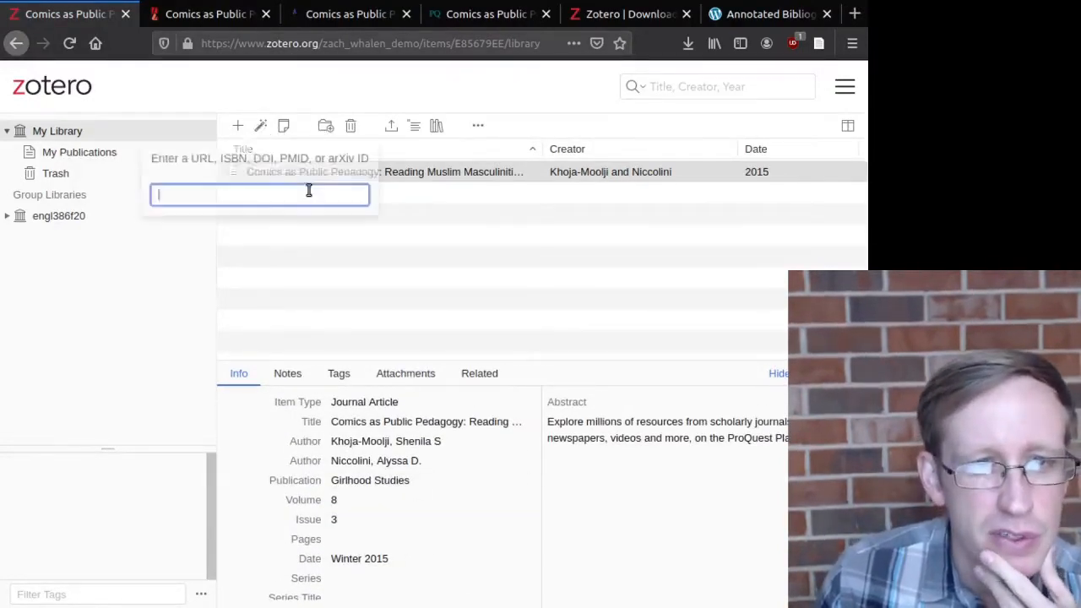
click(266, 162)
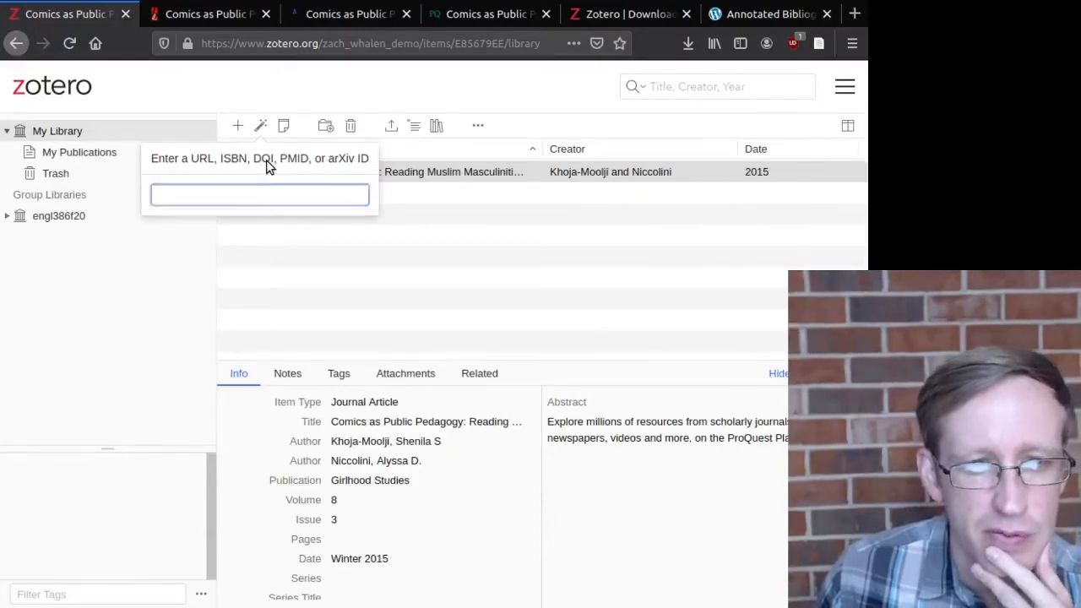
click(492, 15)
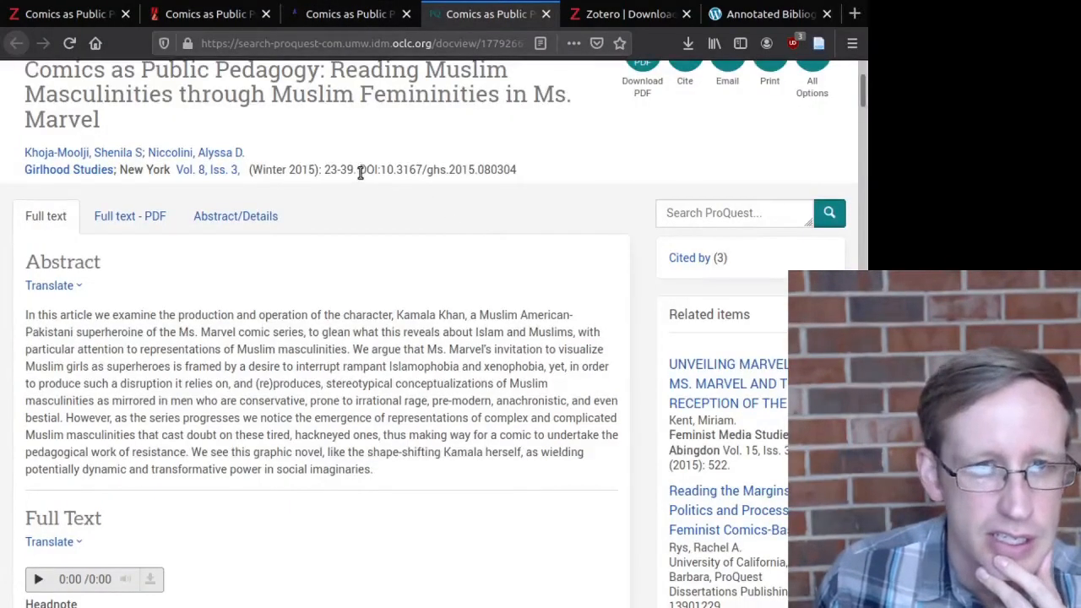
drag(359, 172, 521, 171)
key(ctrl+c)
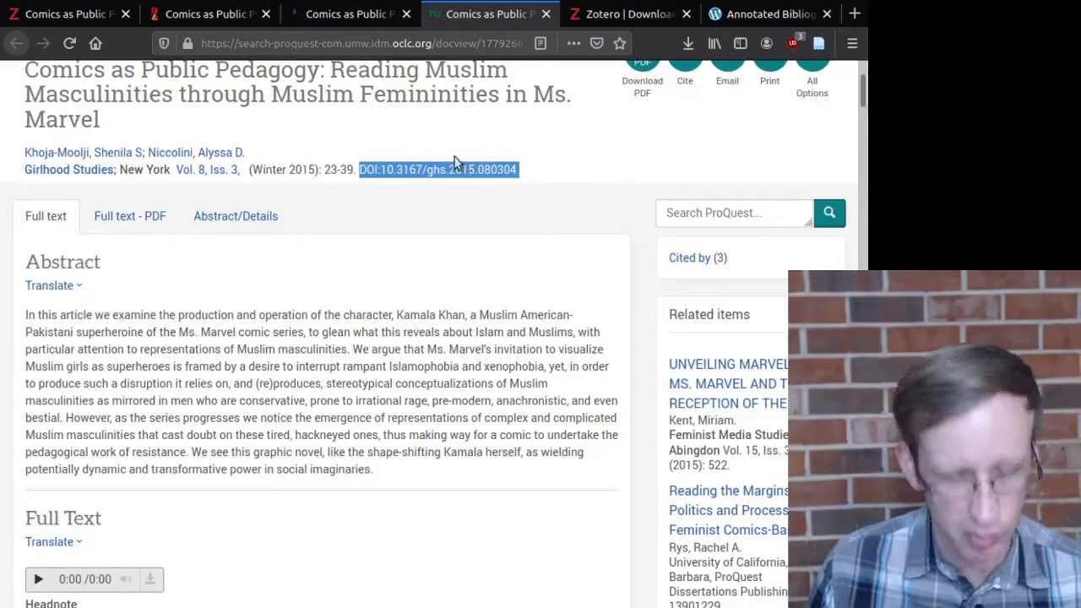
click(101, 15)
click(290, 195)
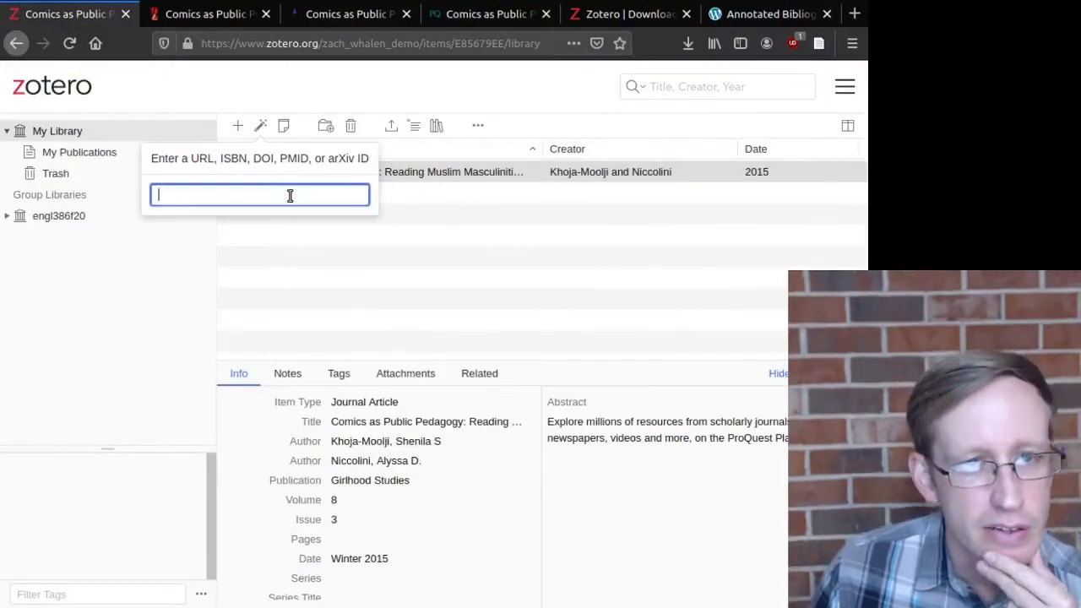
key(ctrl+v)
key(Return)
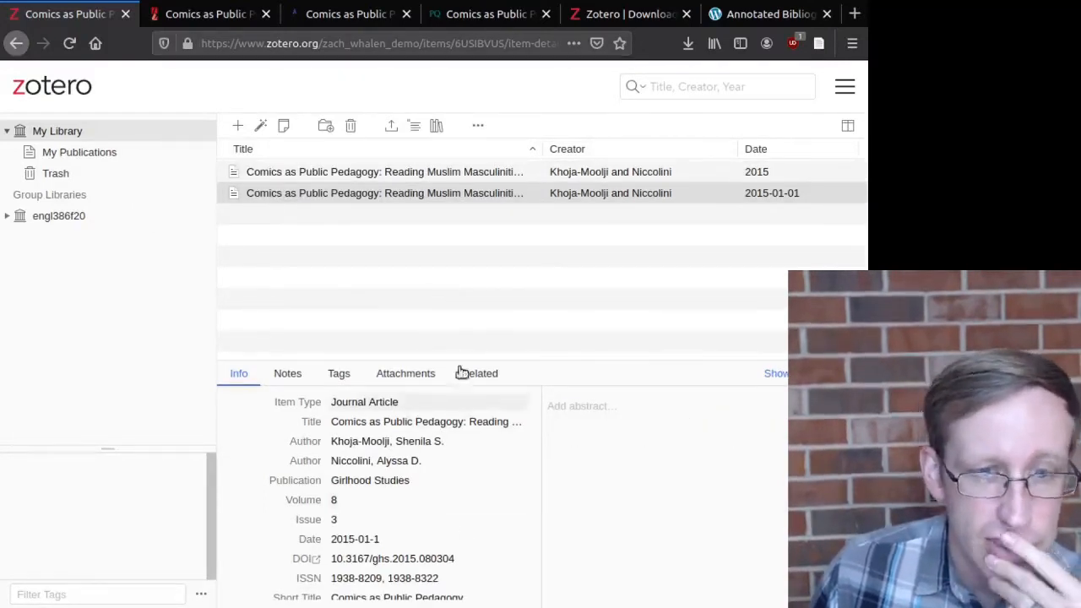
Step: Compare the older record's metadata with the new DOI-added 2015-01-01 record
scroll(456, 422, down, 3)
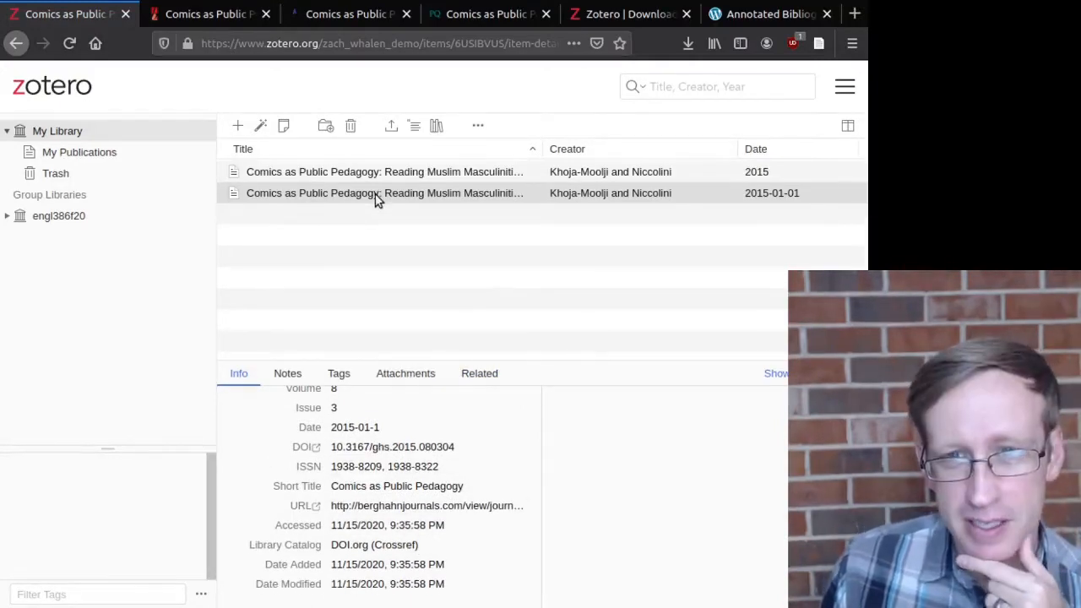
click(346, 173)
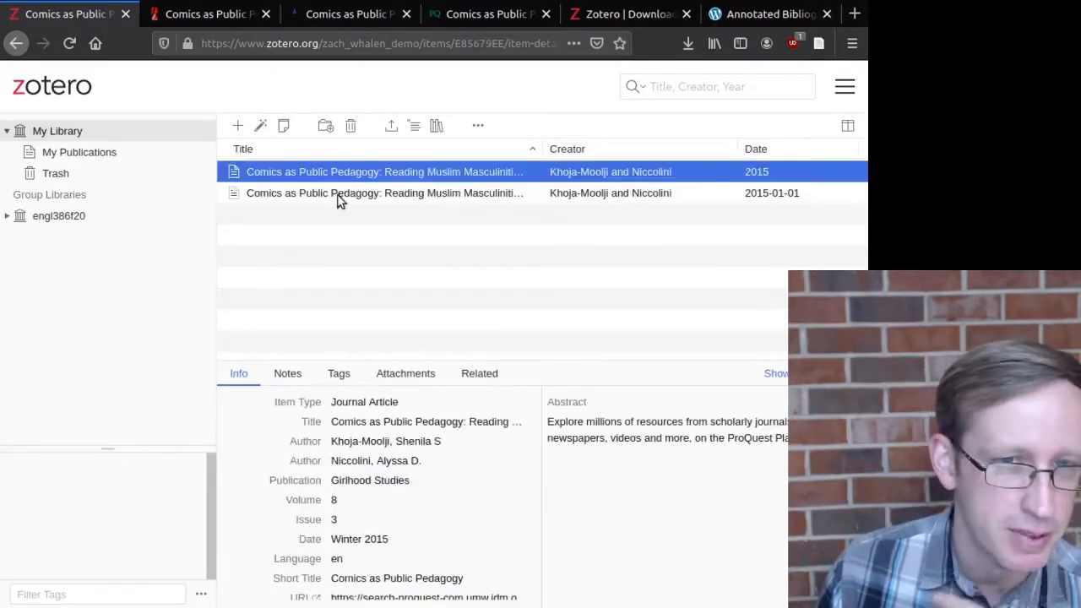
click(333, 194)
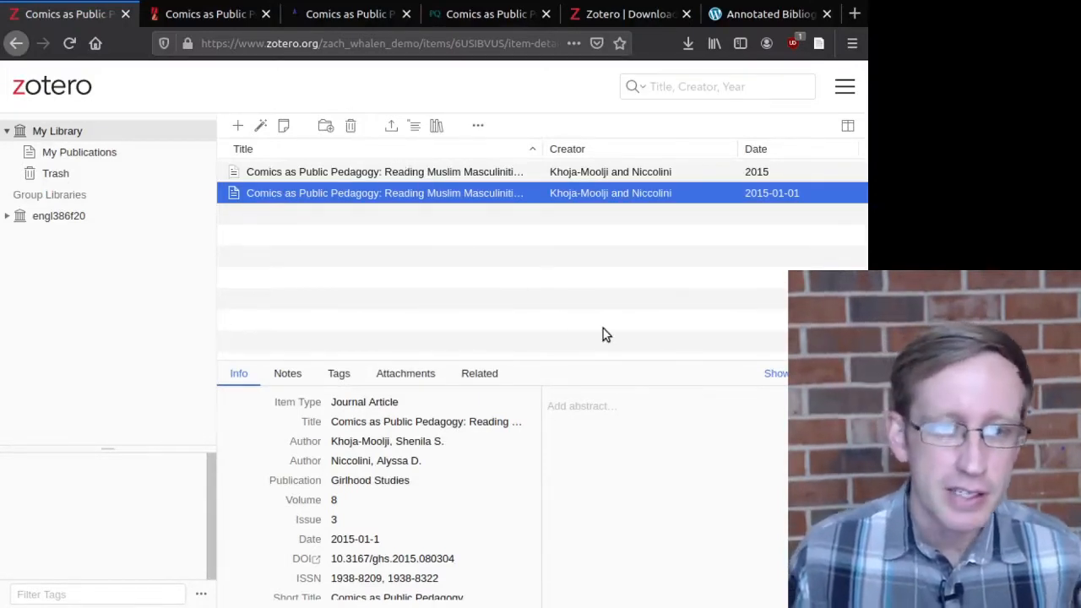
Step: Create a new note on the DOI-added article, typing and then deleting test text
click(287, 374)
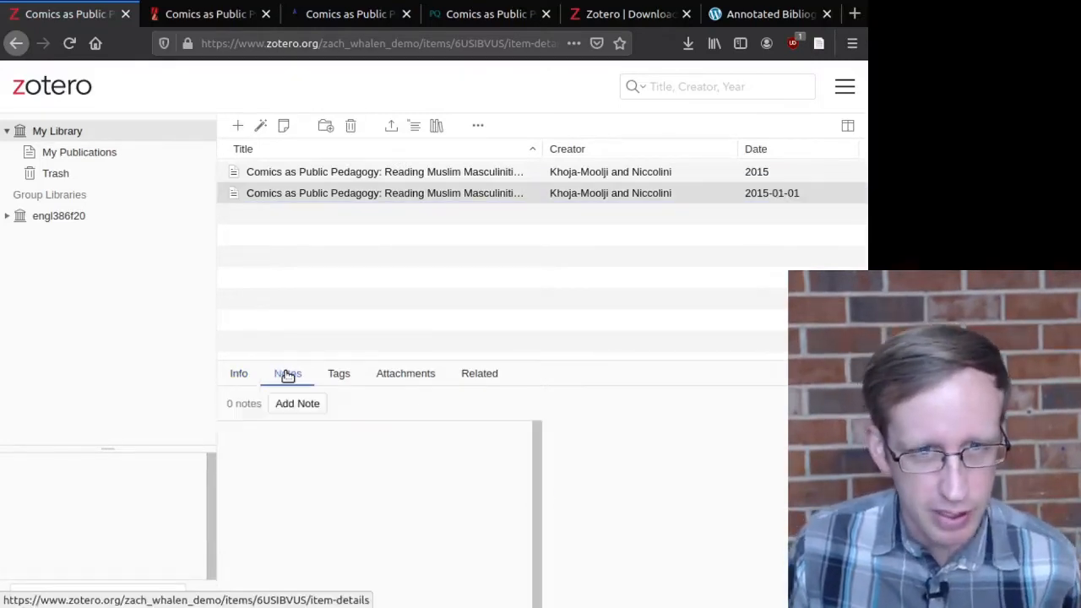
click(313, 410)
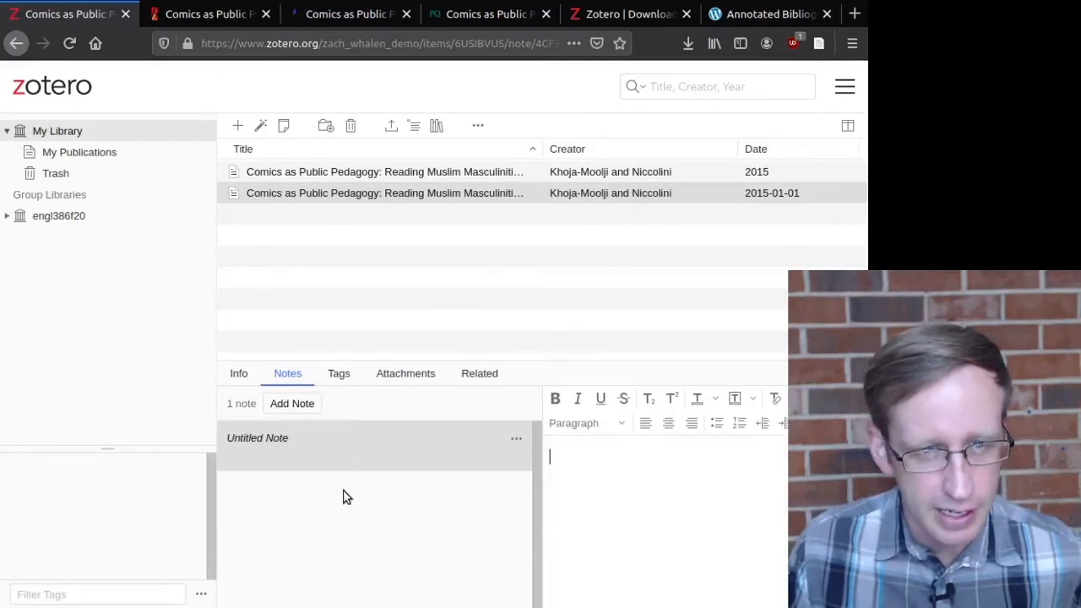
click(355, 470)
click(672, 477)
text(asdasf)
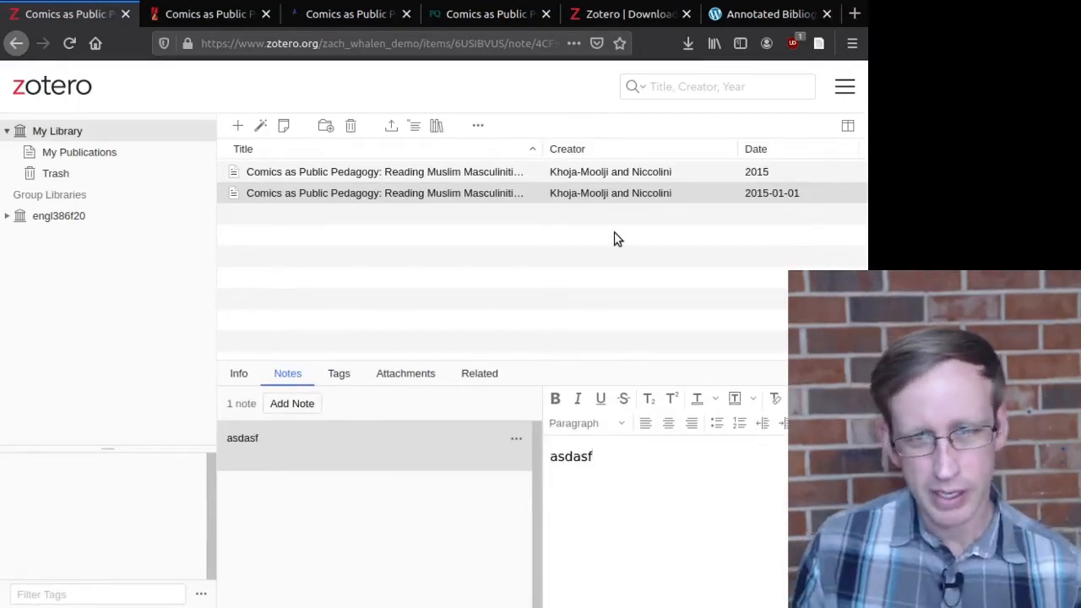
key(BackSpace)
key(BackSpace)
key(BackSpace)
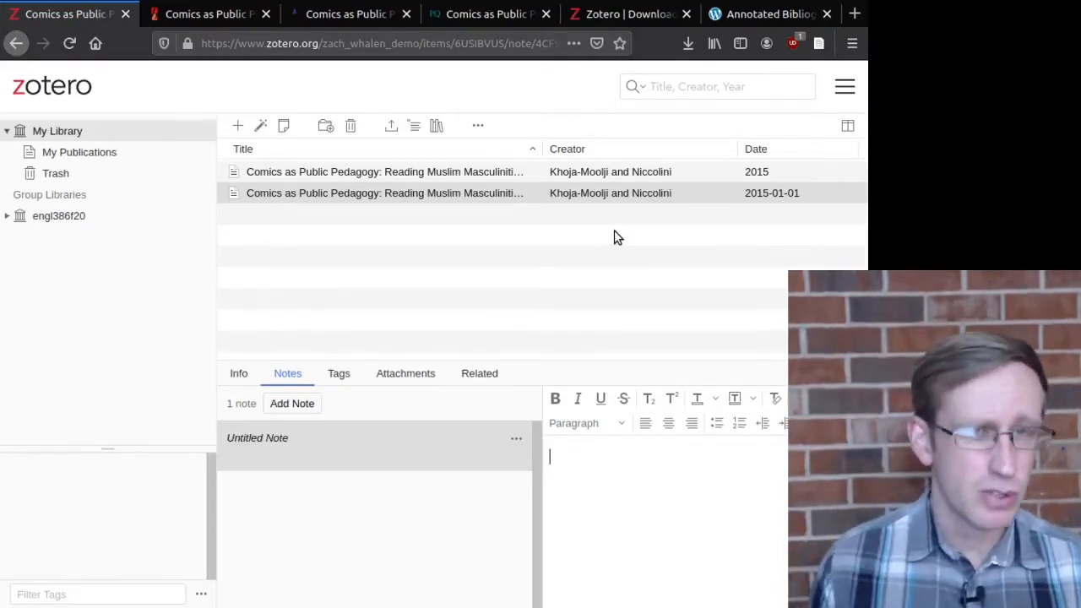
click(768, 17)
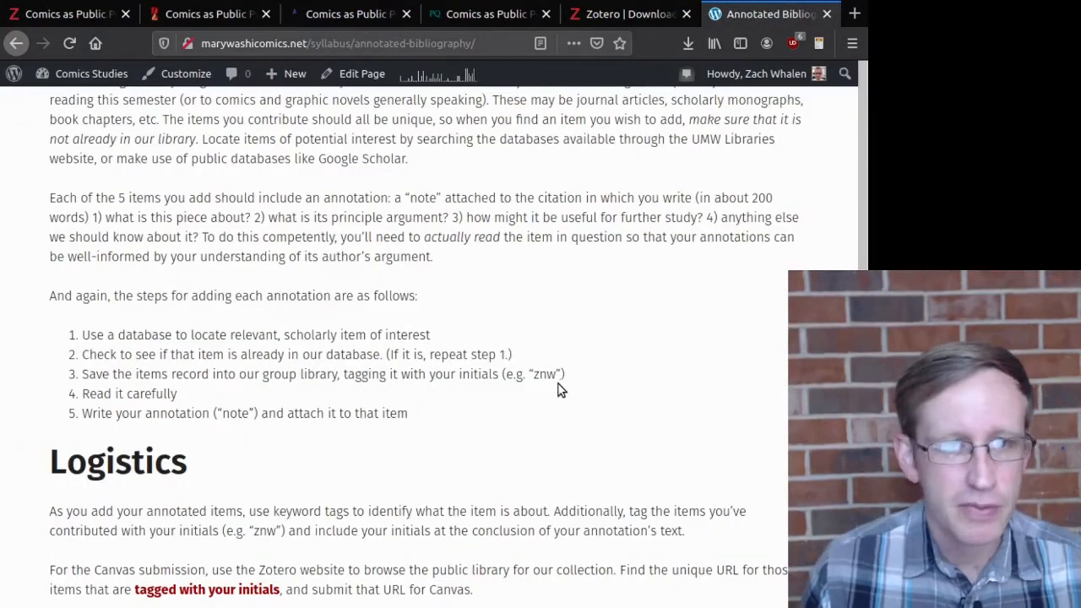
Step: Highlight the 'what is this piece about' and 'anything else we should know' questions
drag(102, 216, 639, 239)
drag(517, 198, 198, 238)
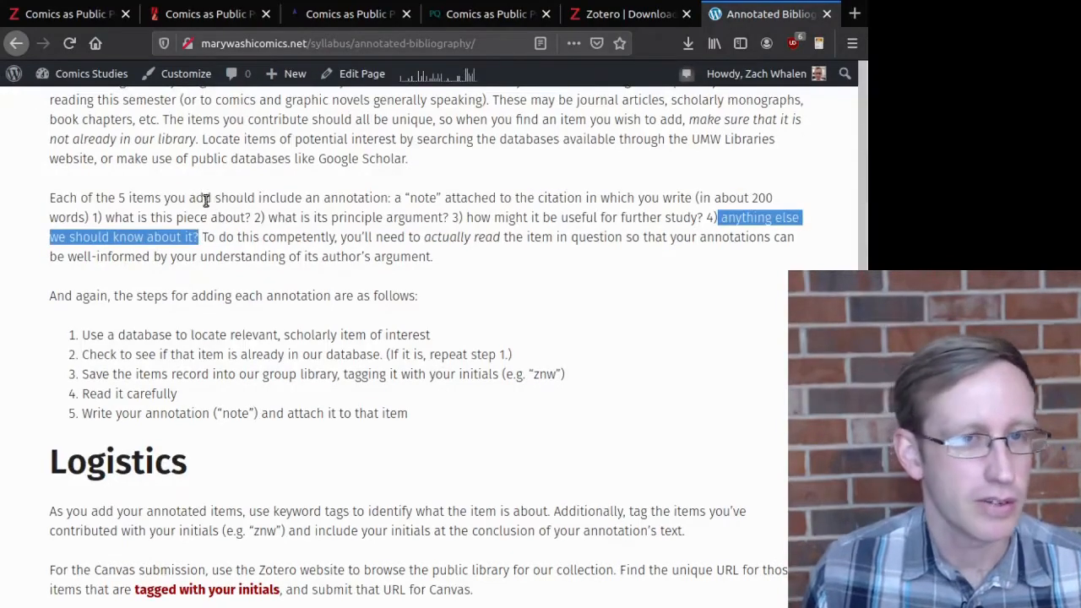
click(63, 15)
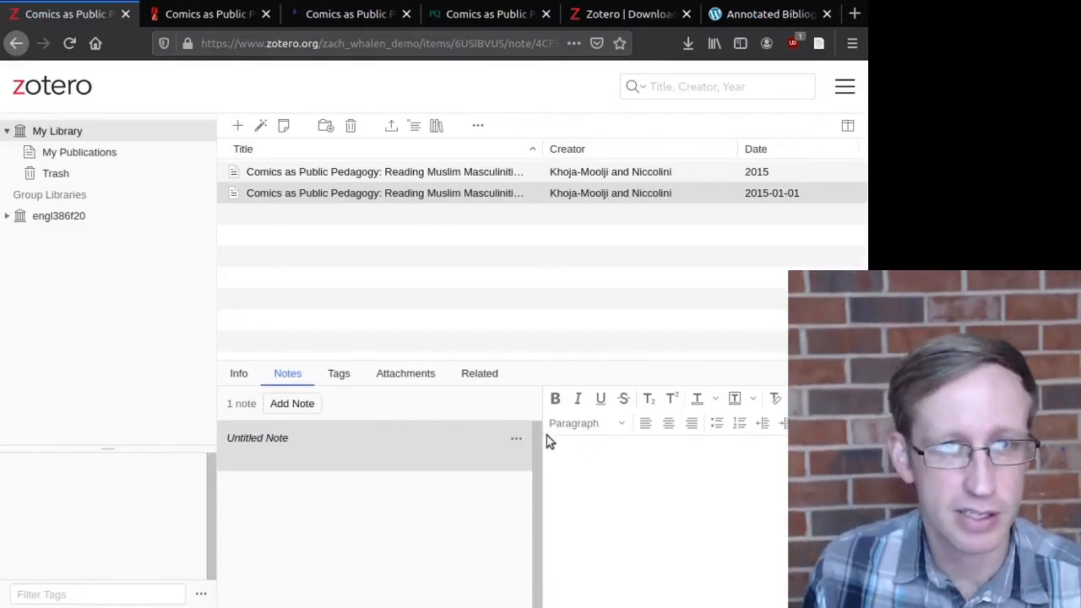
Step: Review the questions: what it's about, its principle argument, usefulness, and actually reading it
click(743, 12)
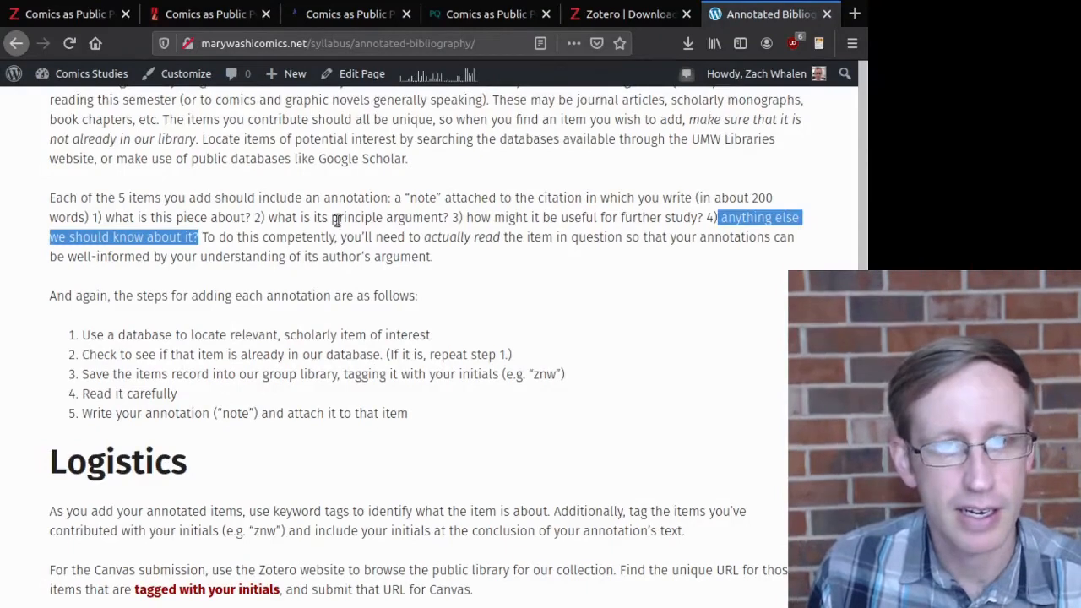
click(256, 220)
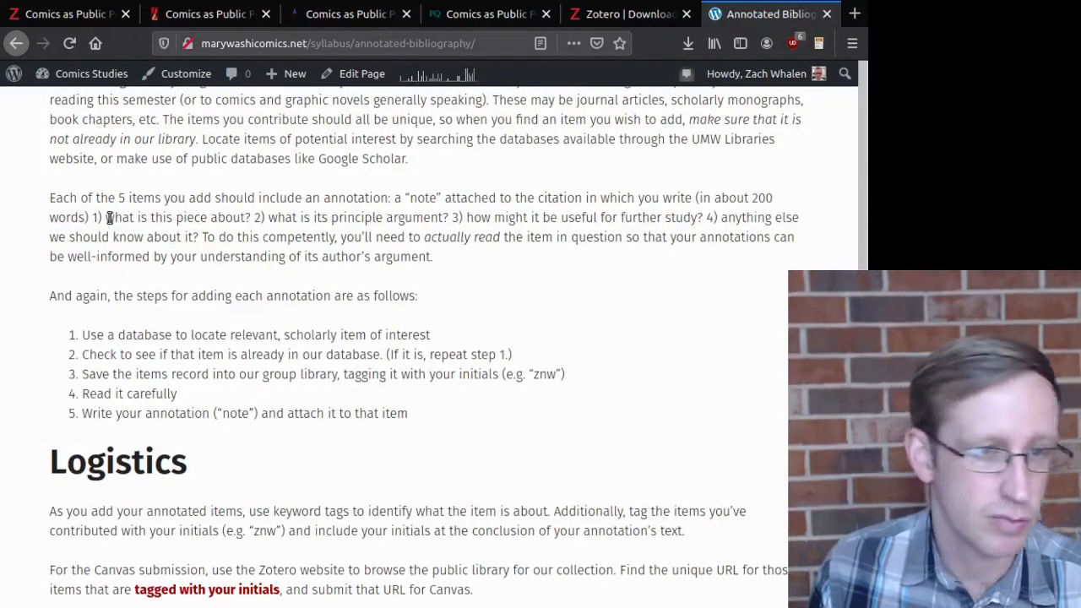
drag(107, 217, 411, 199)
drag(314, 216, 436, 218)
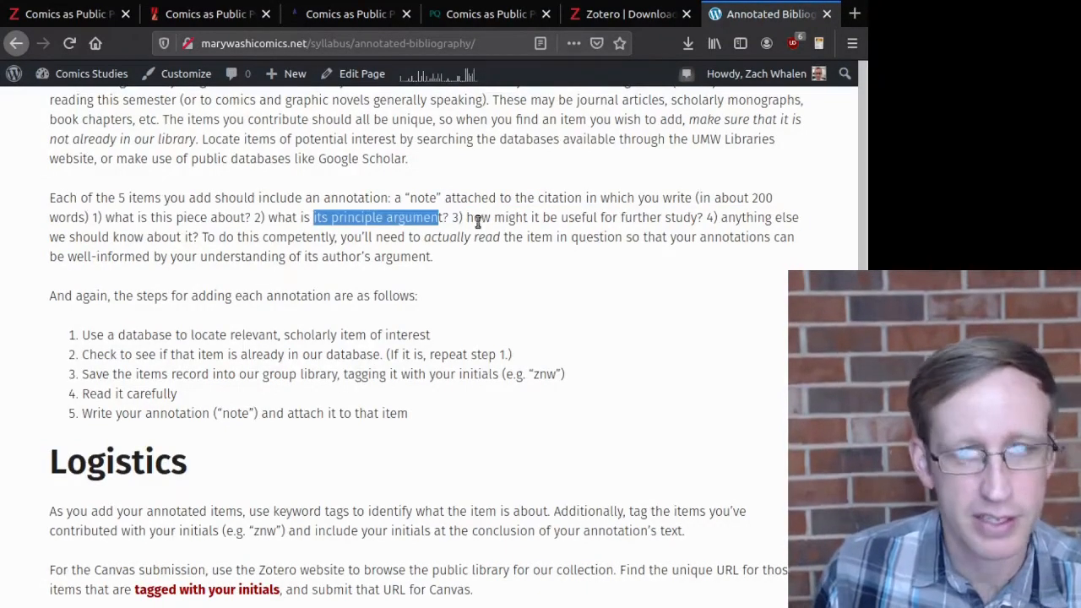
drag(523, 218, 673, 217)
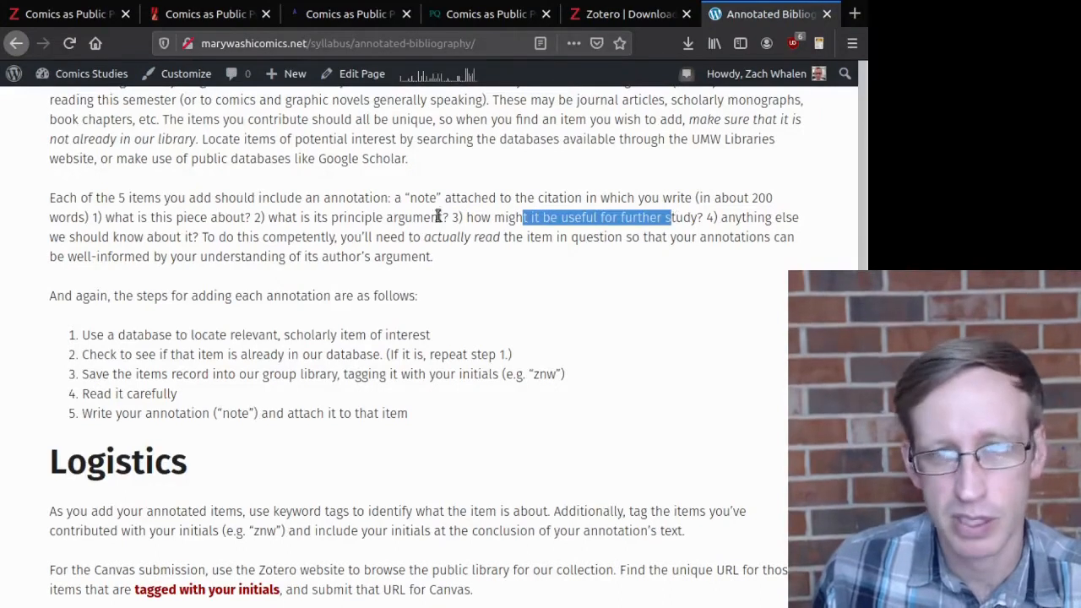
drag(91, 241, 167, 257)
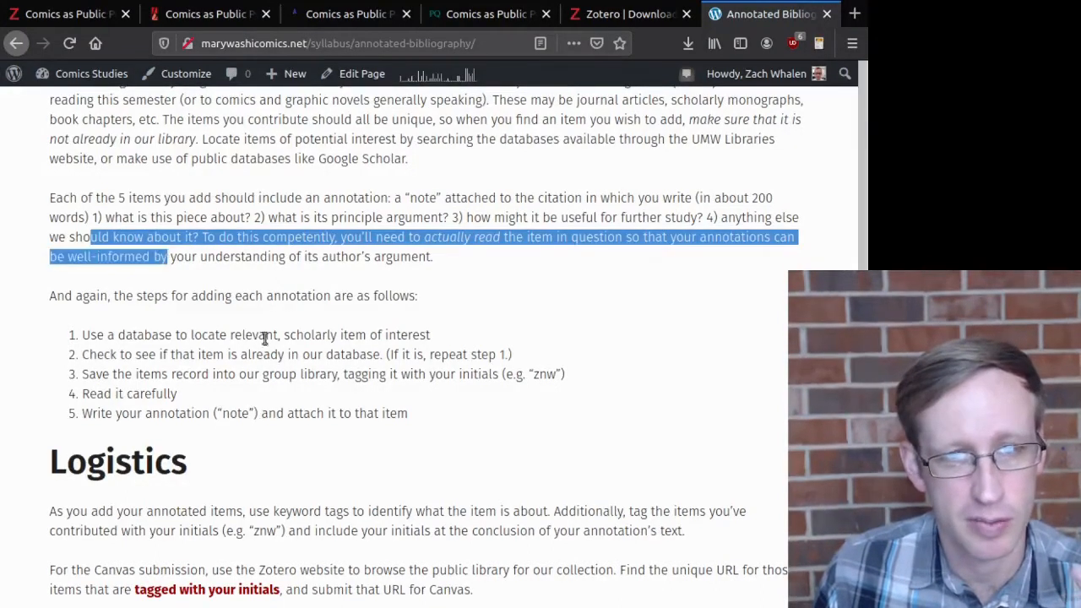
click(317, 355)
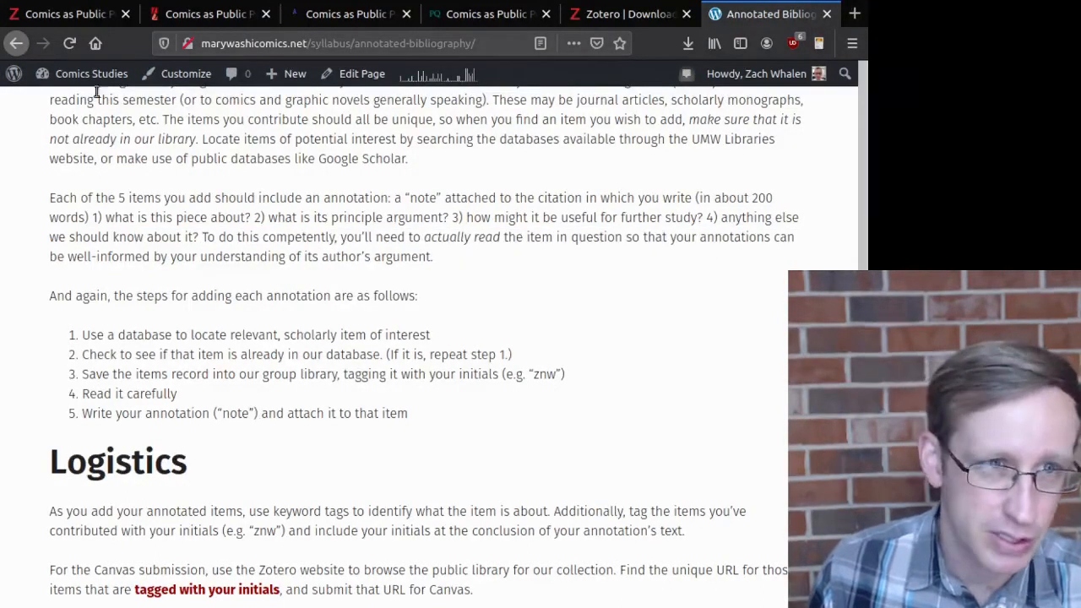
click(64, 14)
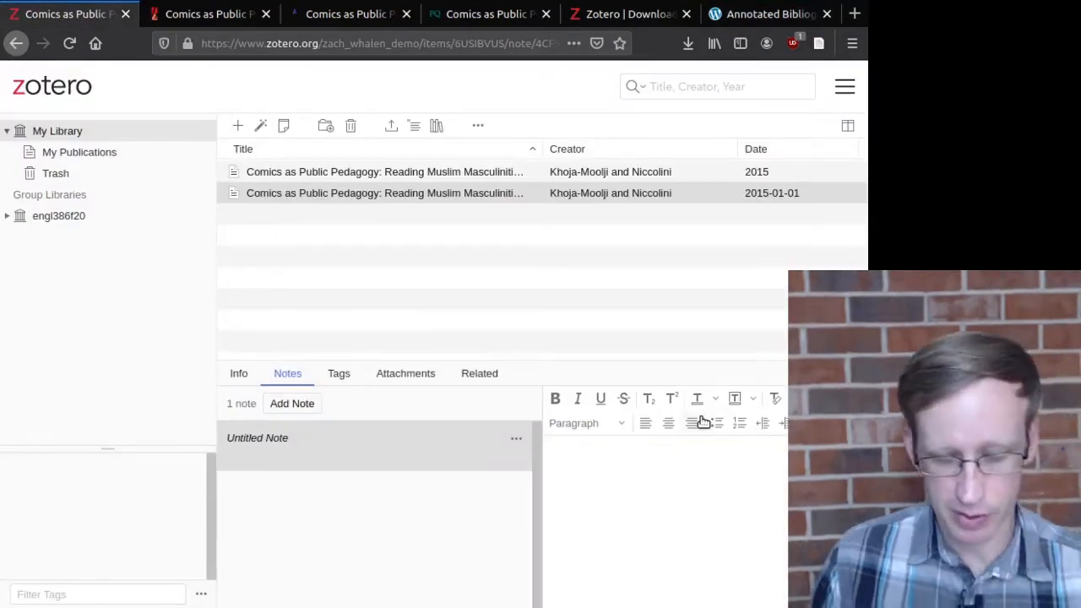
Step: Write 'These are my notes.' in the article's note and save it
text(These are my notes.)
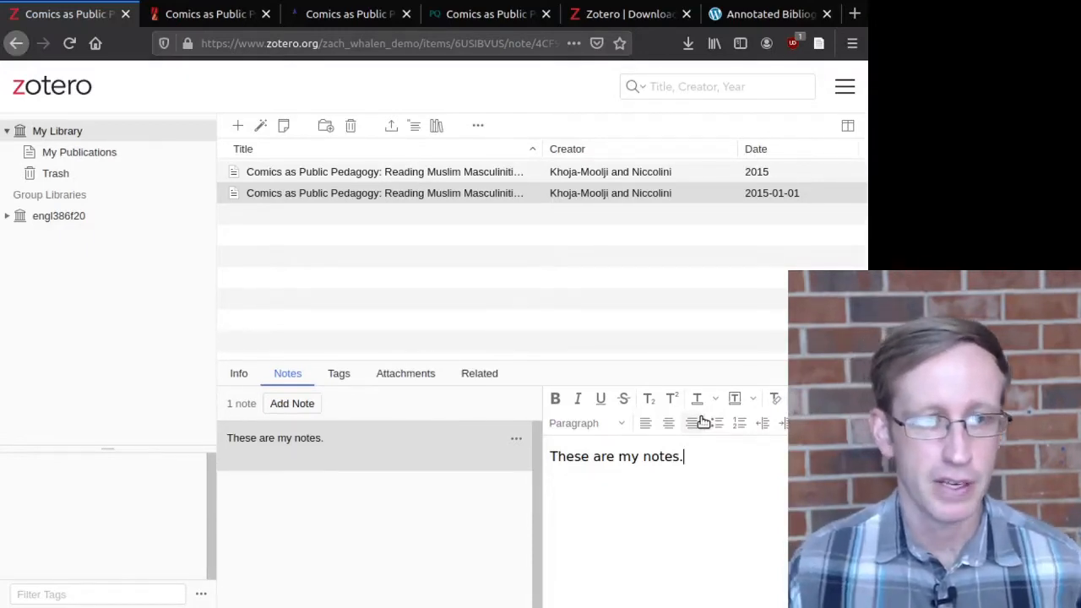
click(239, 196)
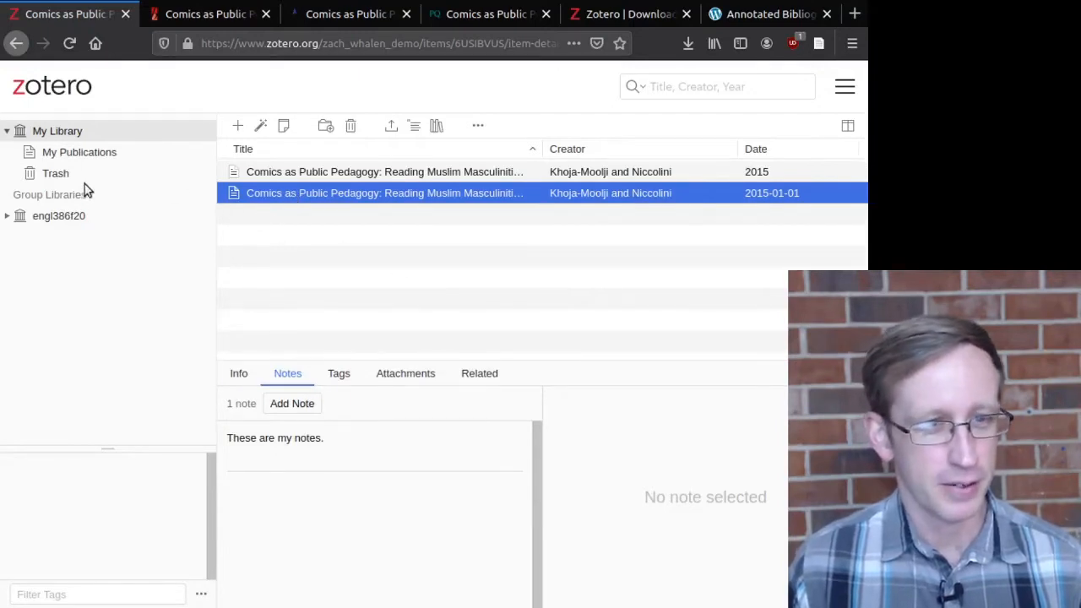
Step: Check the engl386f20 group's contents, then select the DOI-added article and confirm its note
click(57, 132)
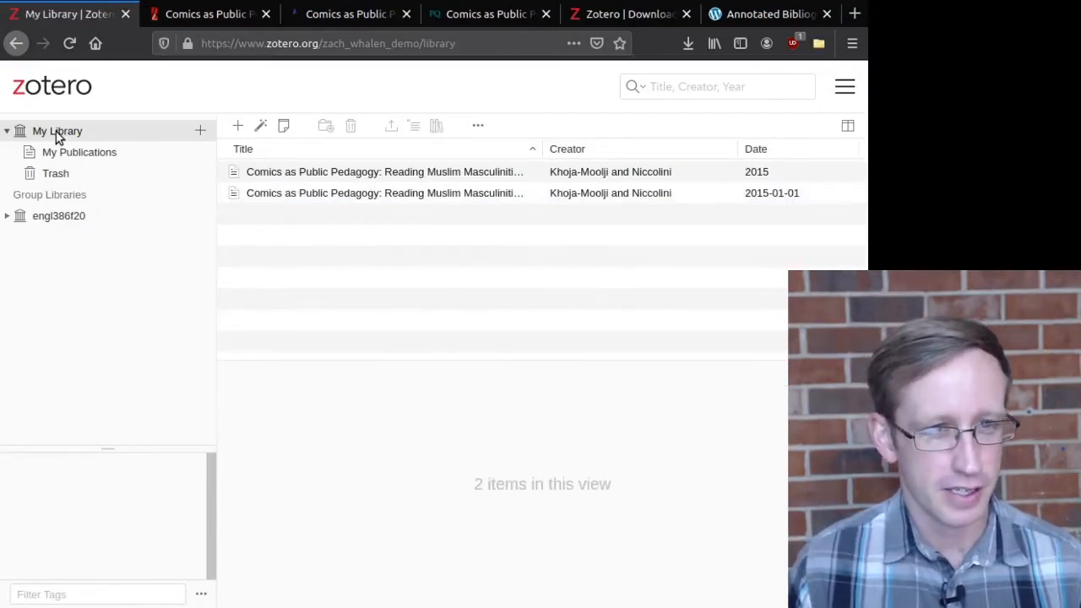
click(57, 218)
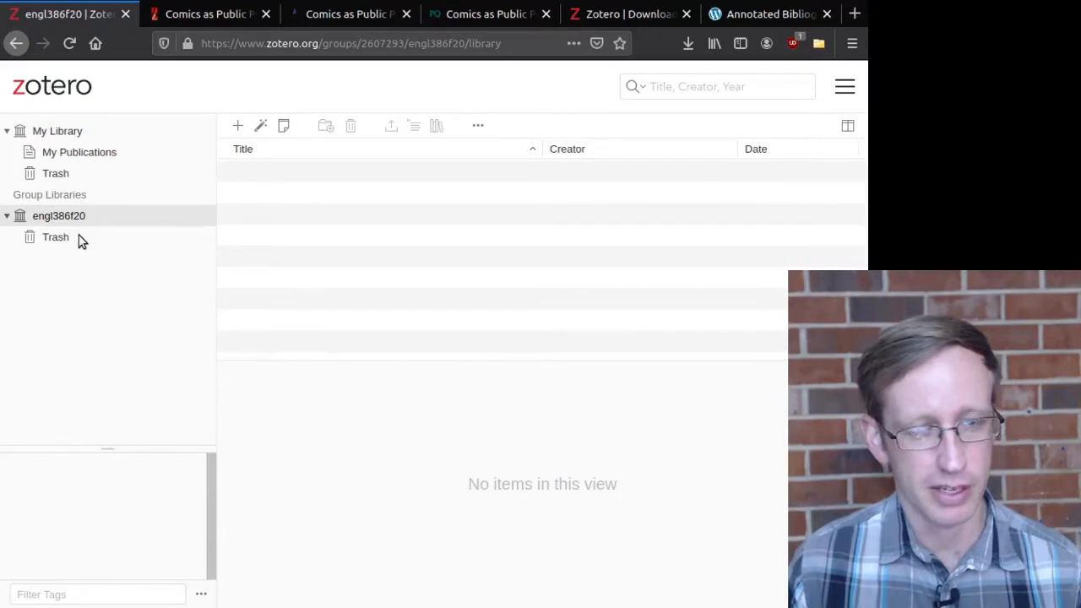
click(67, 137)
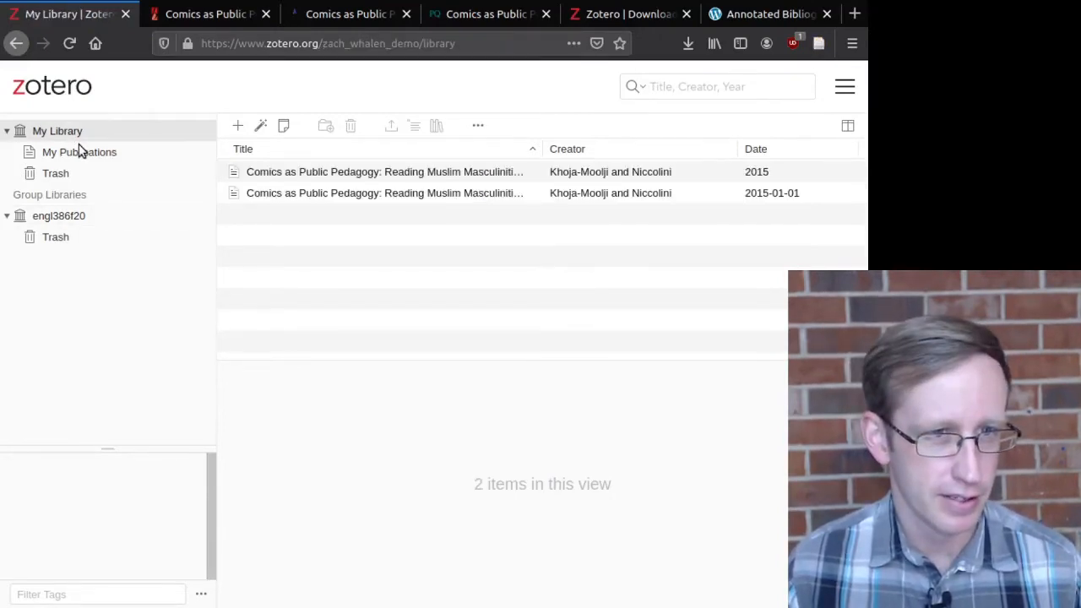
click(317, 193)
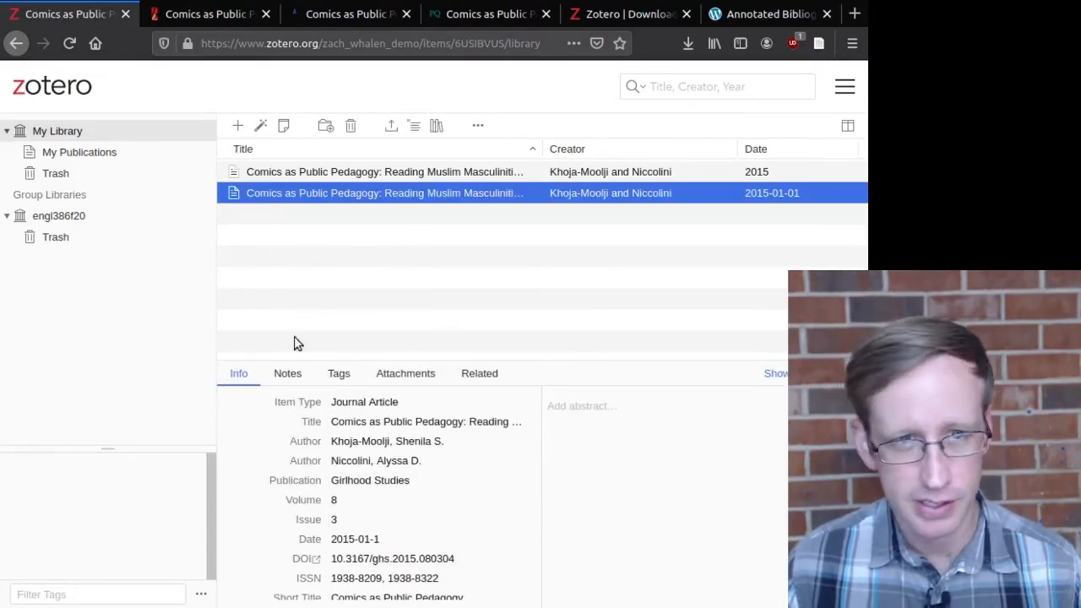
click(289, 376)
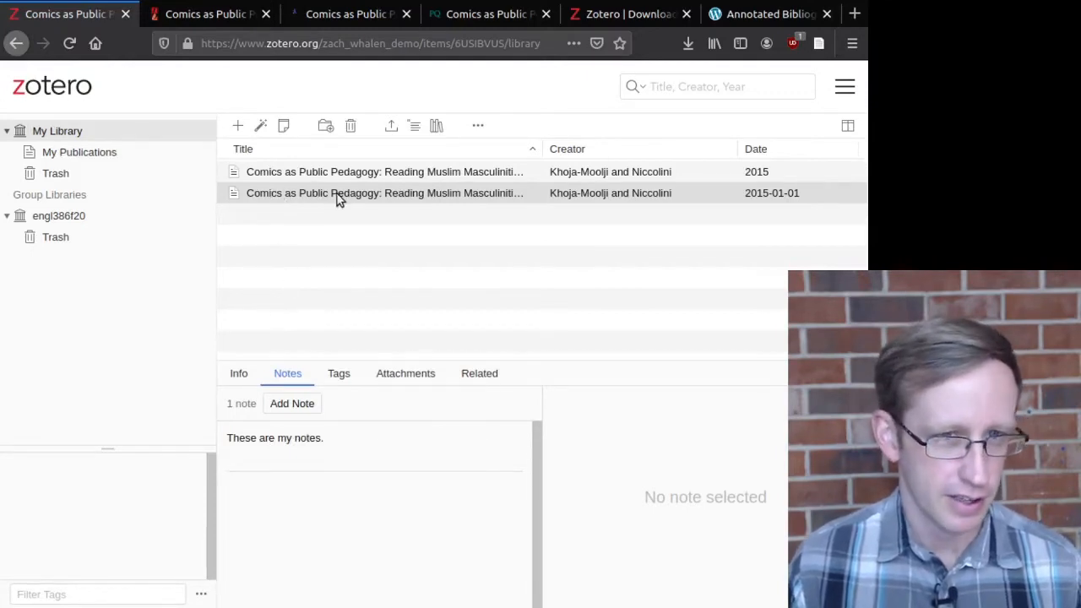
Step: Drag the article into engl386f20 and open that group to verify the copy
drag(355, 197, 54, 219)
drag(56, 212, 59, 214)
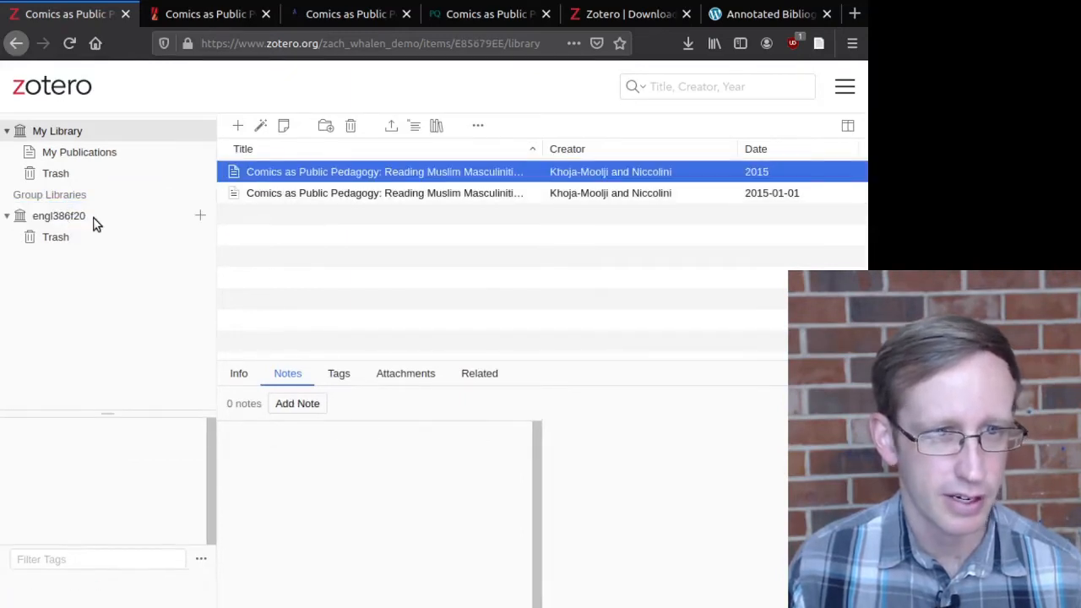
click(94, 218)
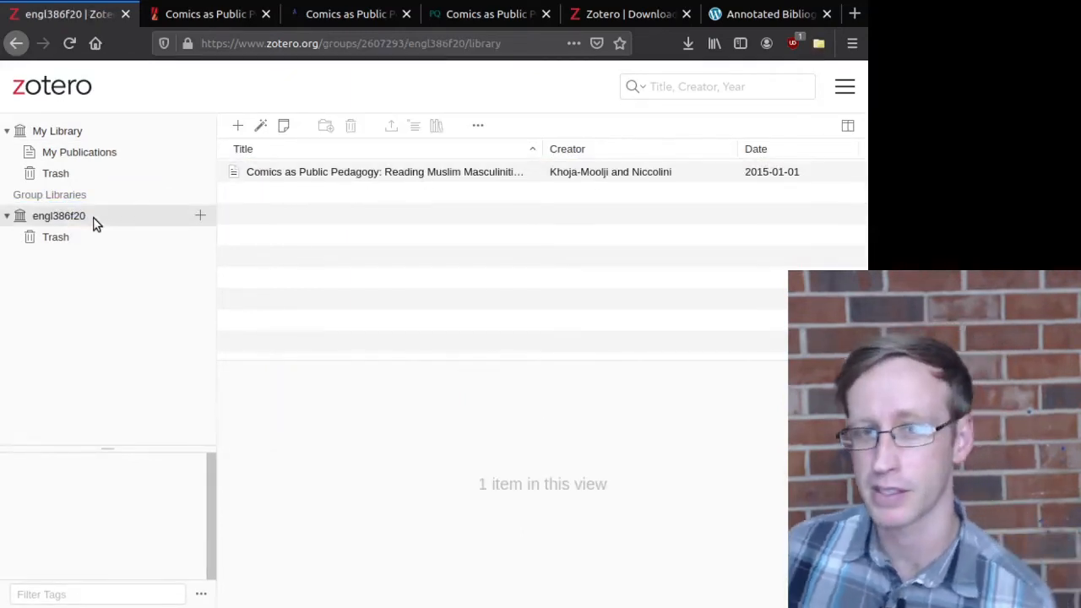
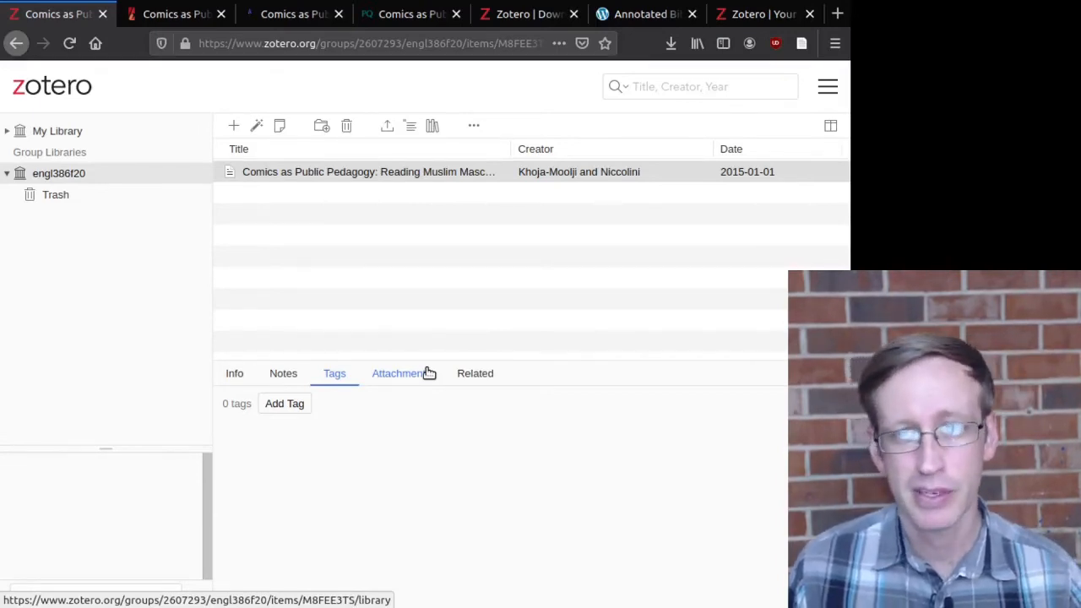
Step: Add the note 'This is my note.' to the Comics as Public Pedagogy article
click(234, 376)
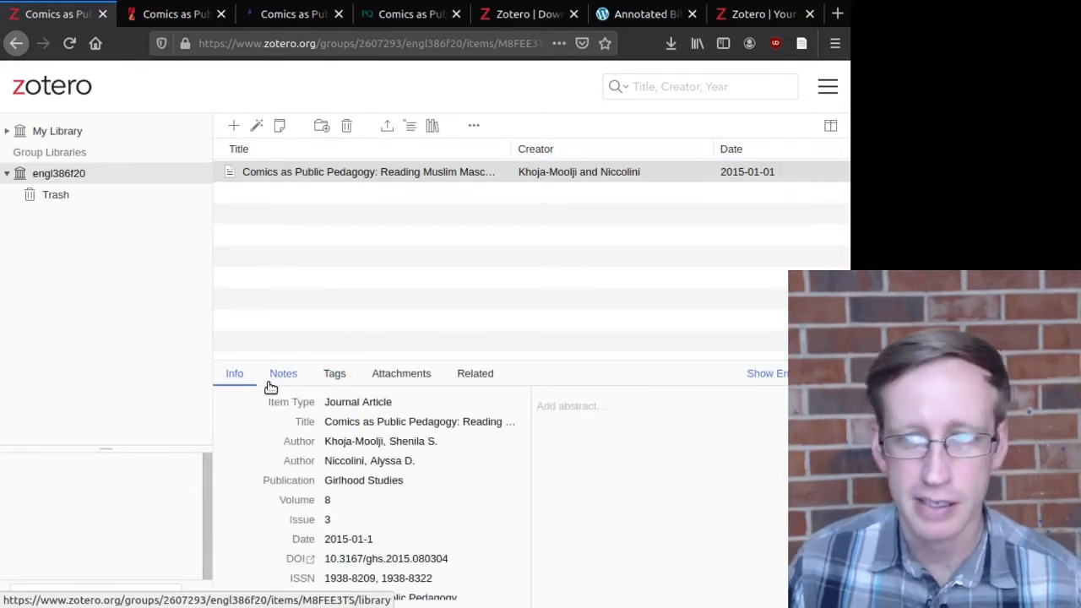
click(281, 377)
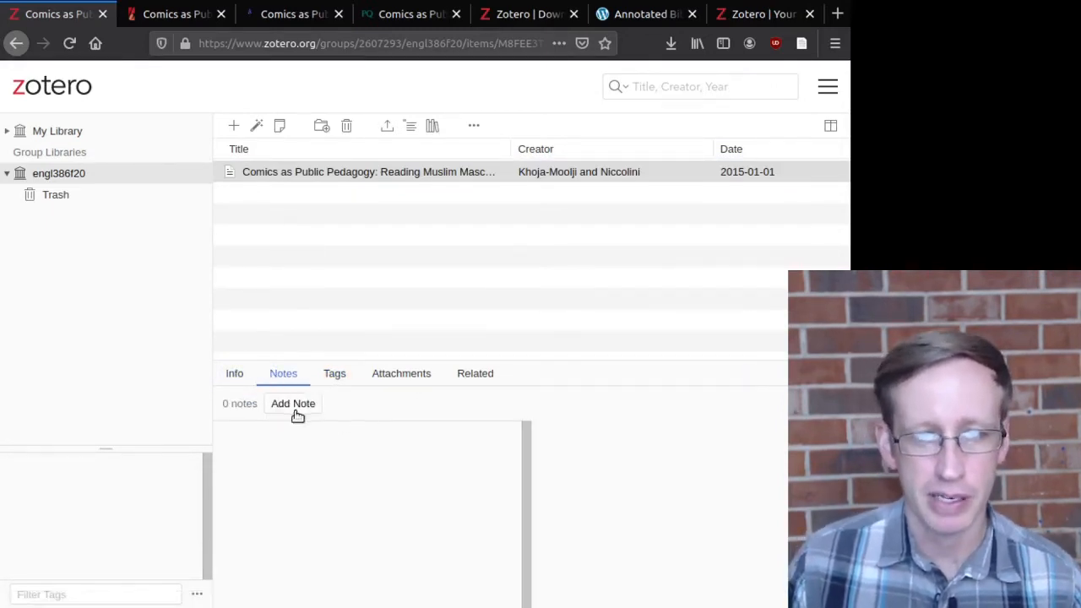
click(293, 404)
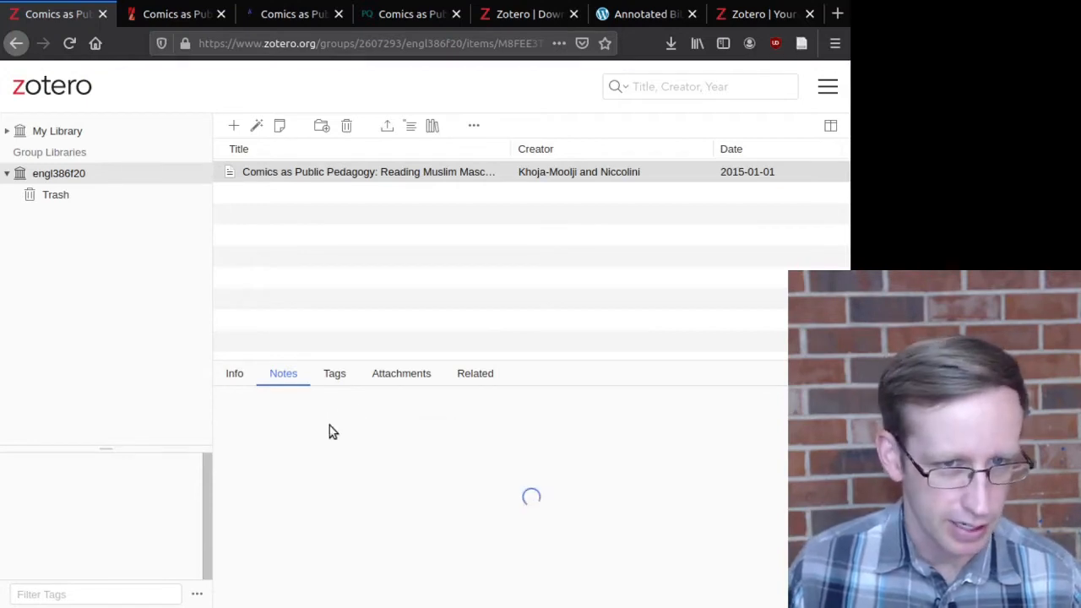
click(597, 470)
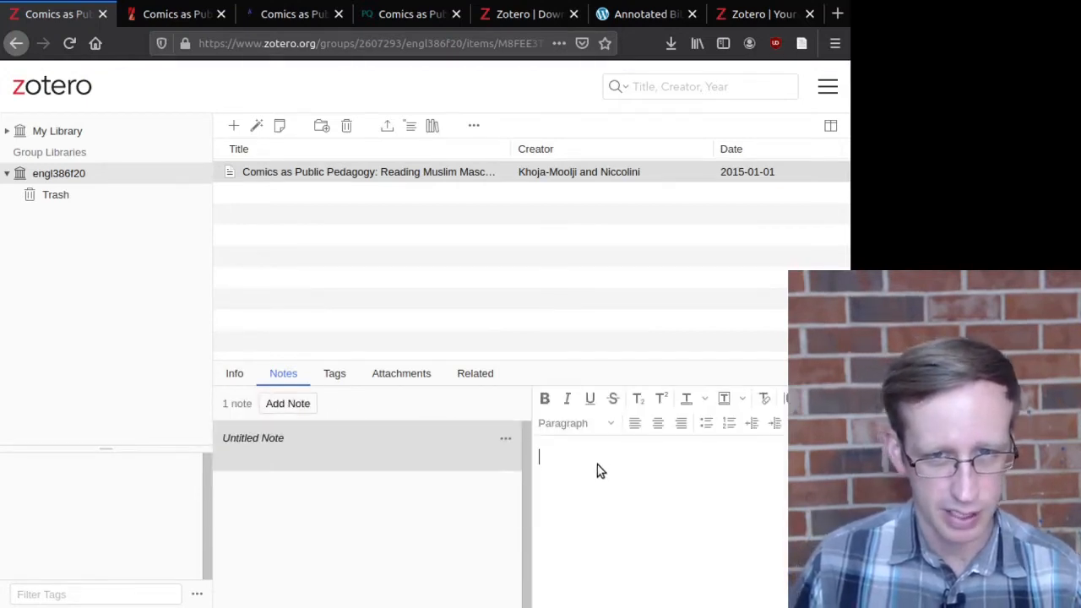
text(This is my)
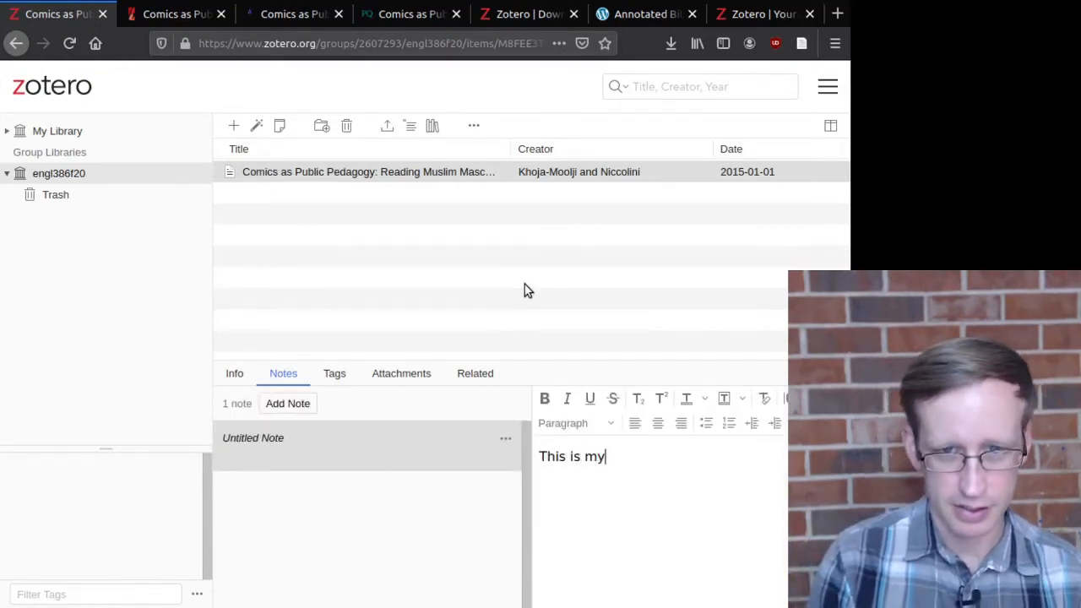
text(not note.)
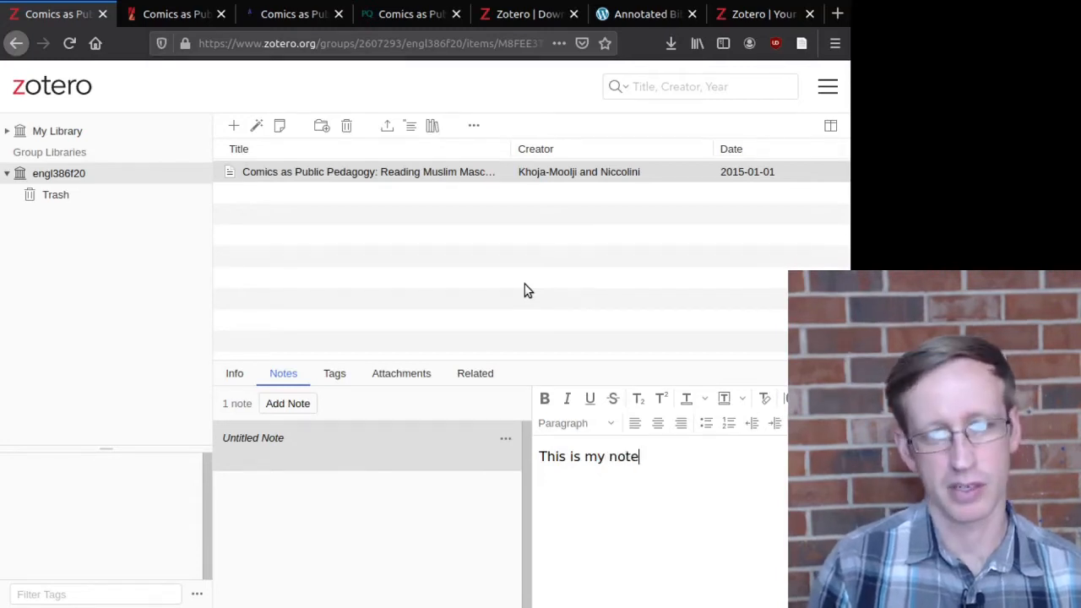
key(Return)
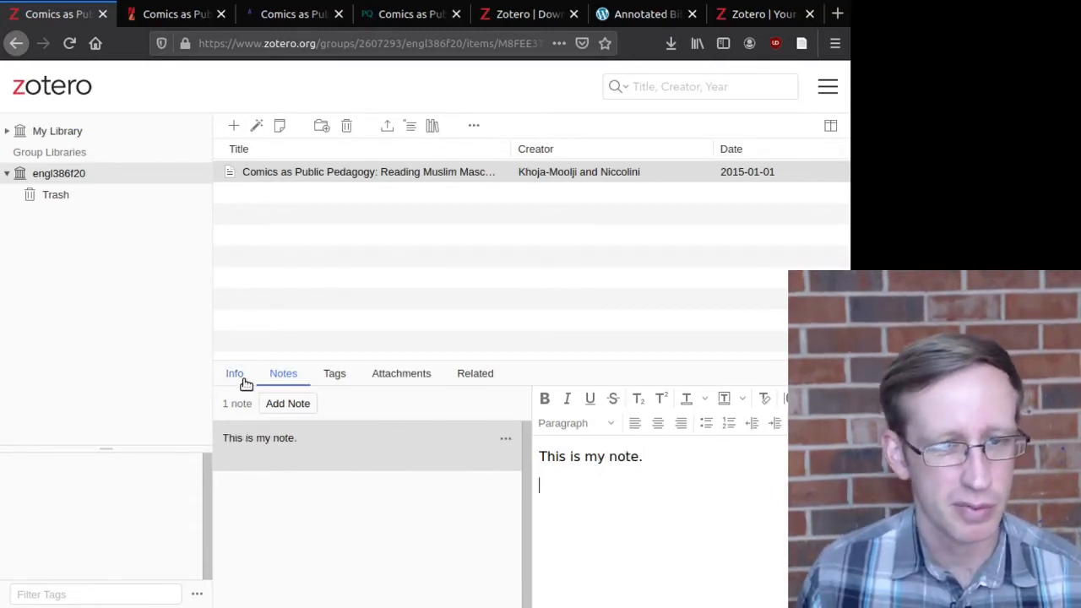
click(240, 378)
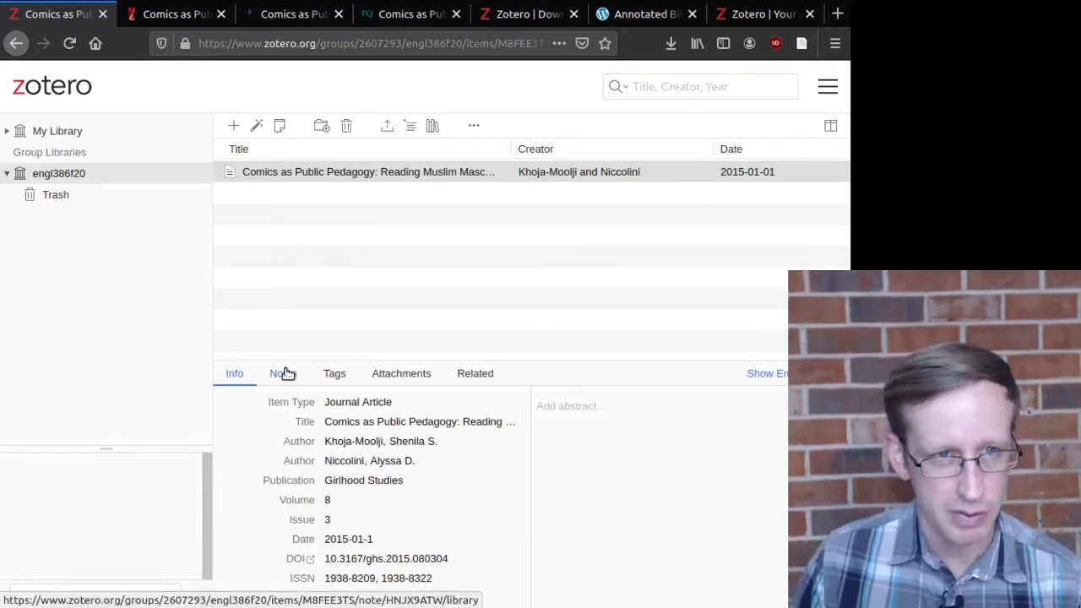
click(319, 169)
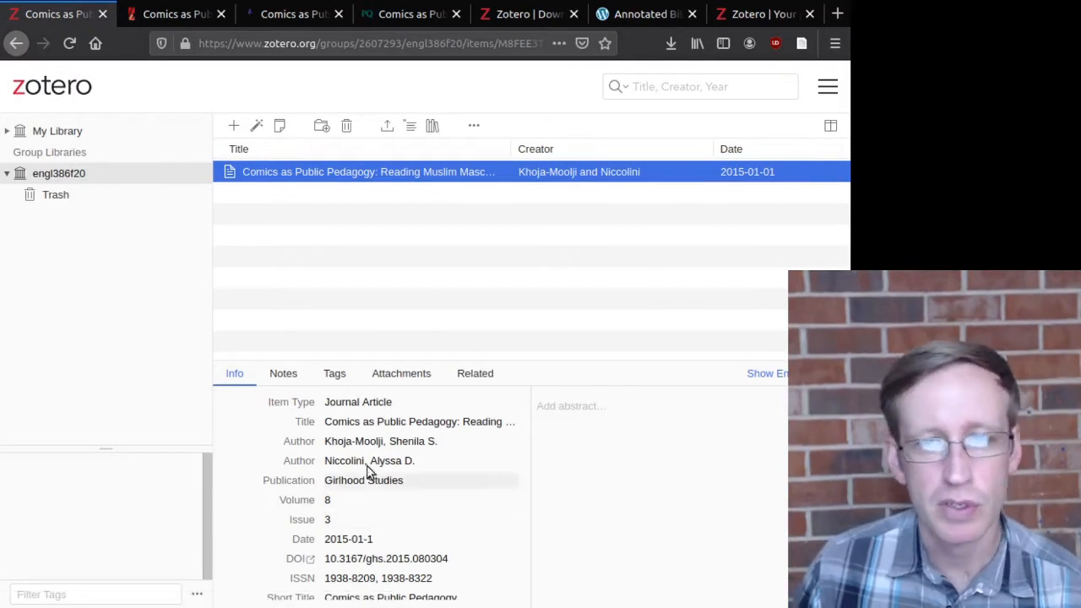
Step: Tag the Comics as Public Pedagogy article 'znw' and confirm the tag saved
click(336, 383)
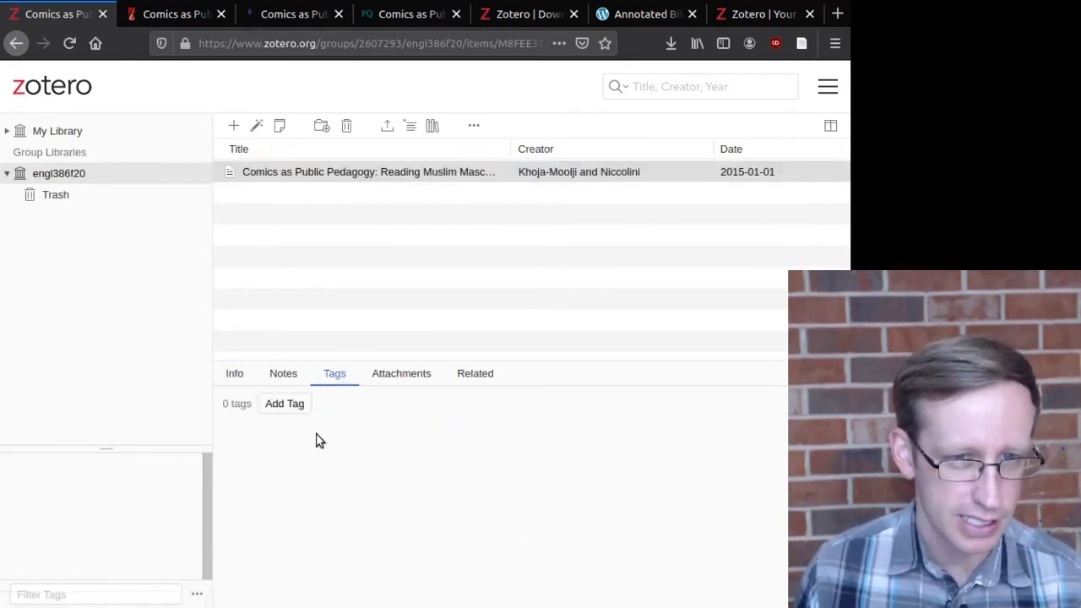
click(287, 405)
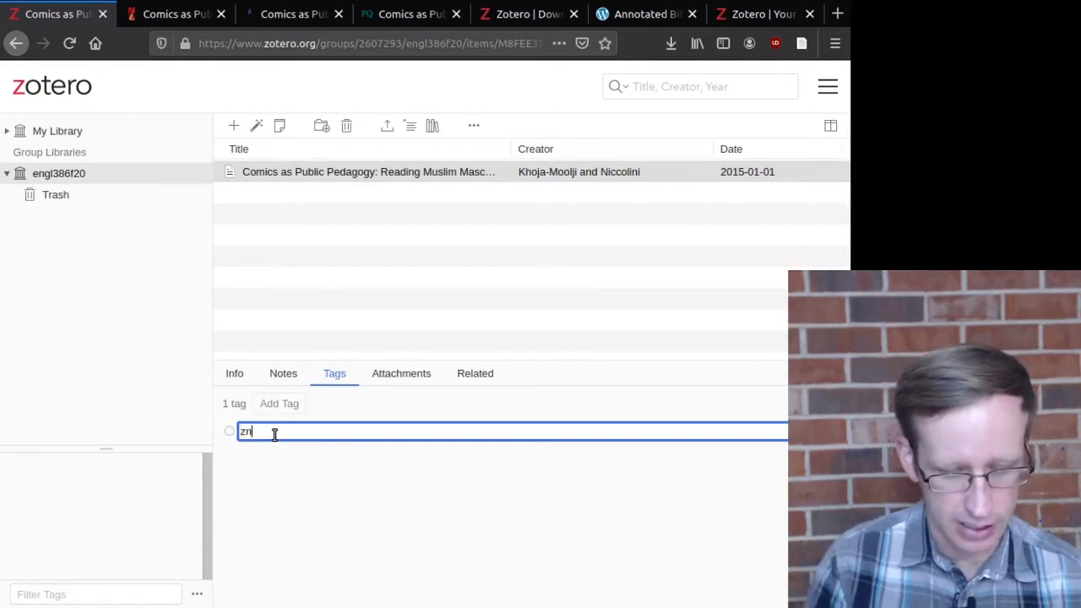
text(znw)
key(Return)
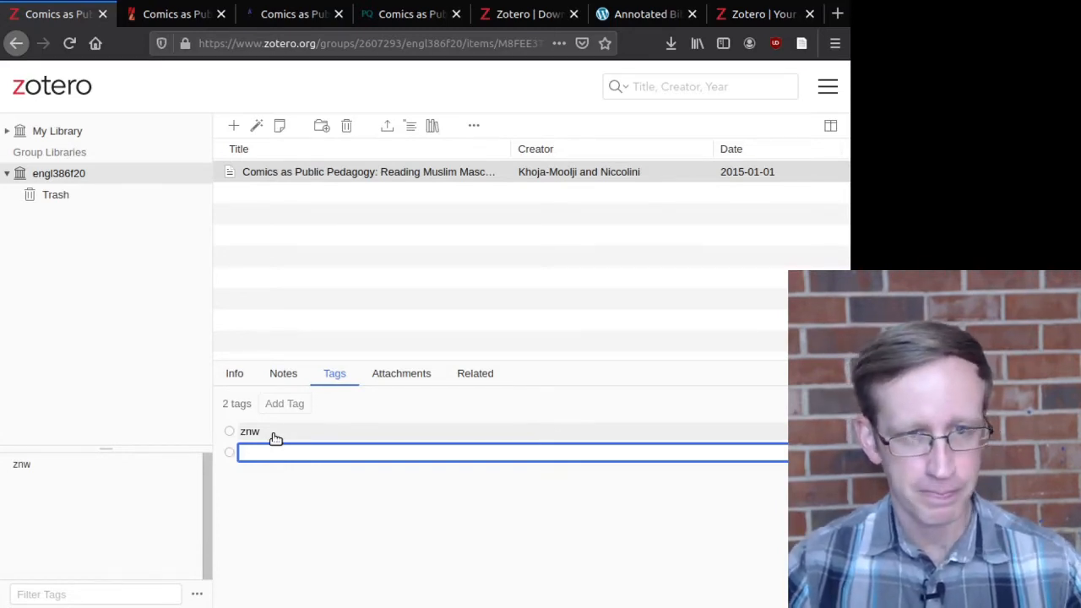
click(233, 374)
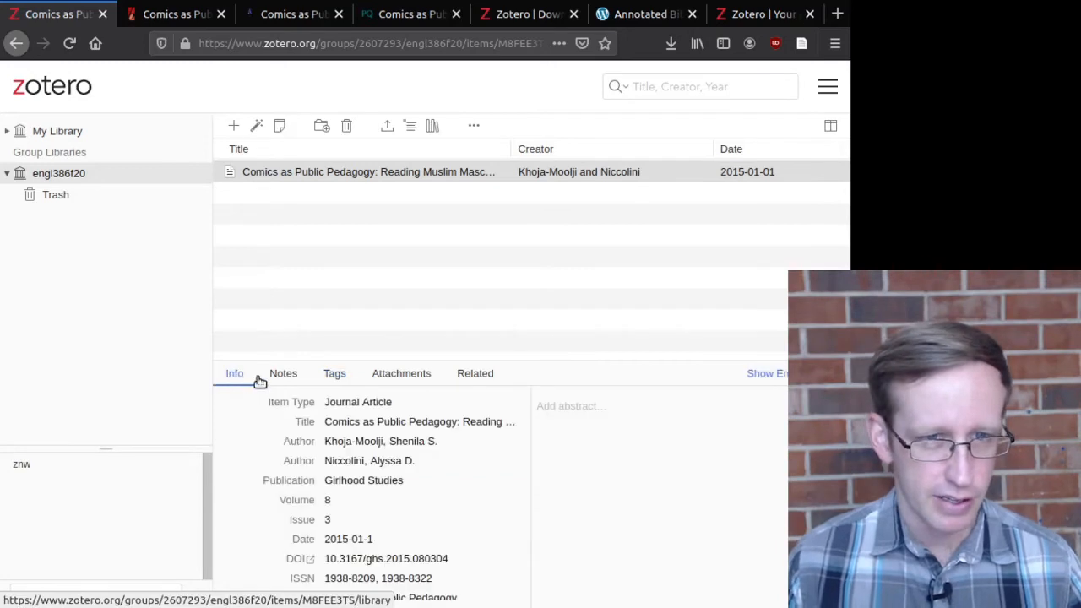
click(336, 375)
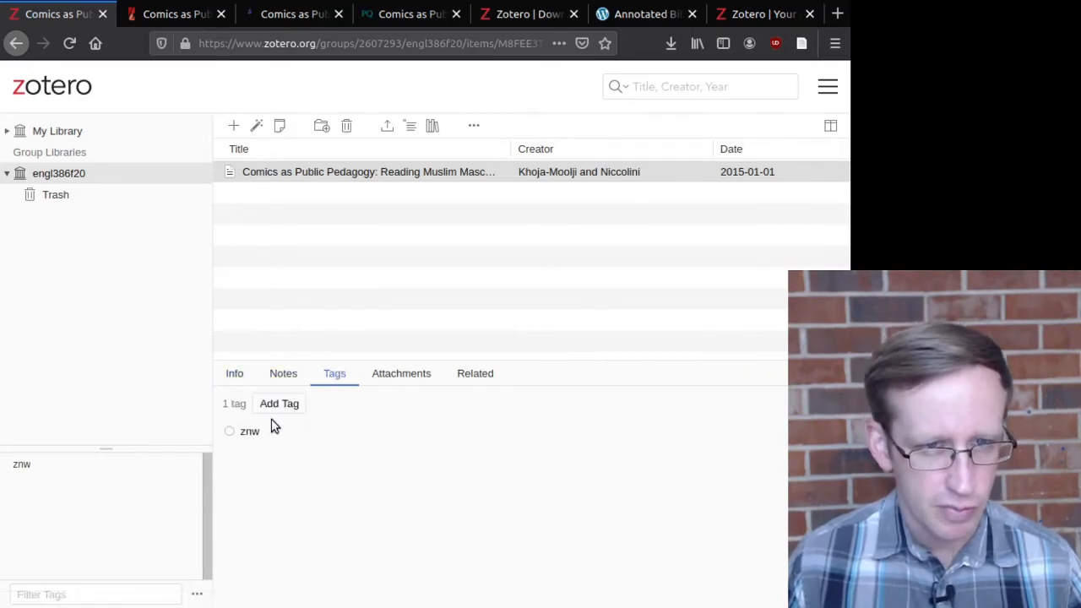
click(233, 376)
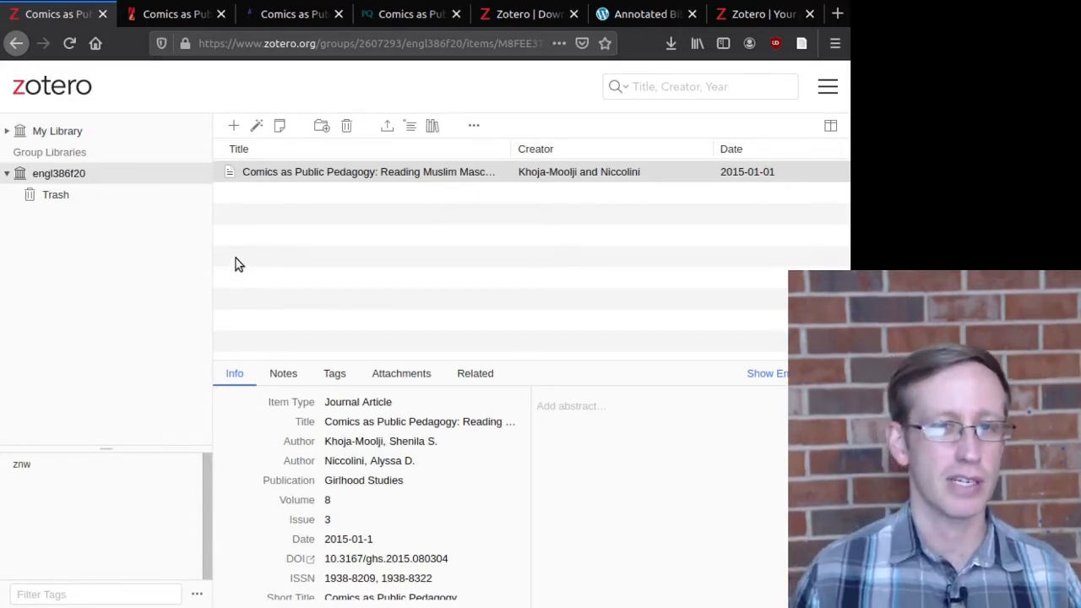
Step: Edit the web library address to end in /tags/znw to filter by that tag
click(479, 45)
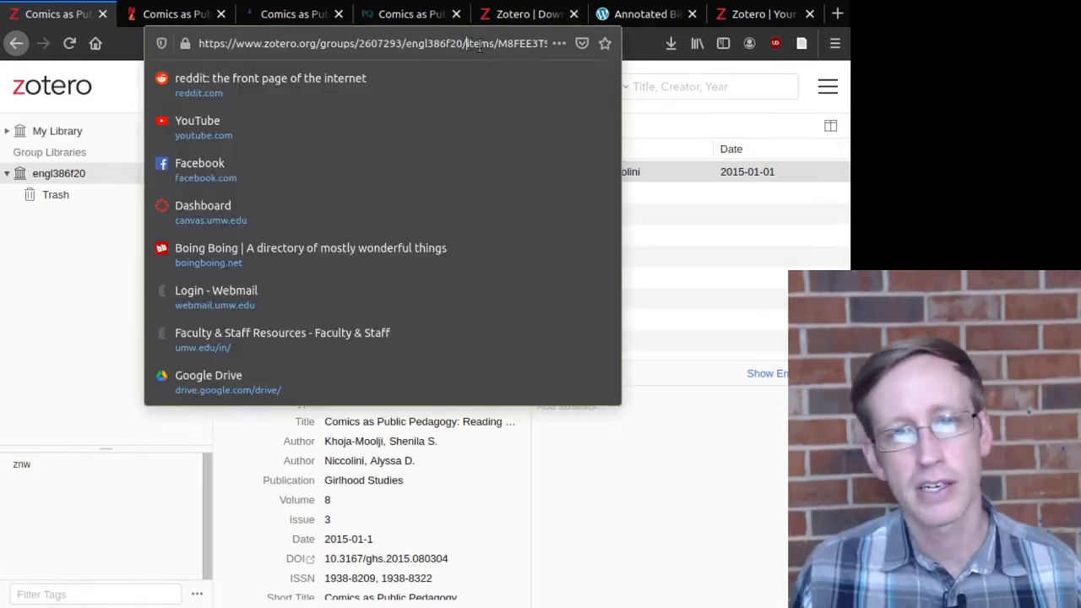
key(shift+End)
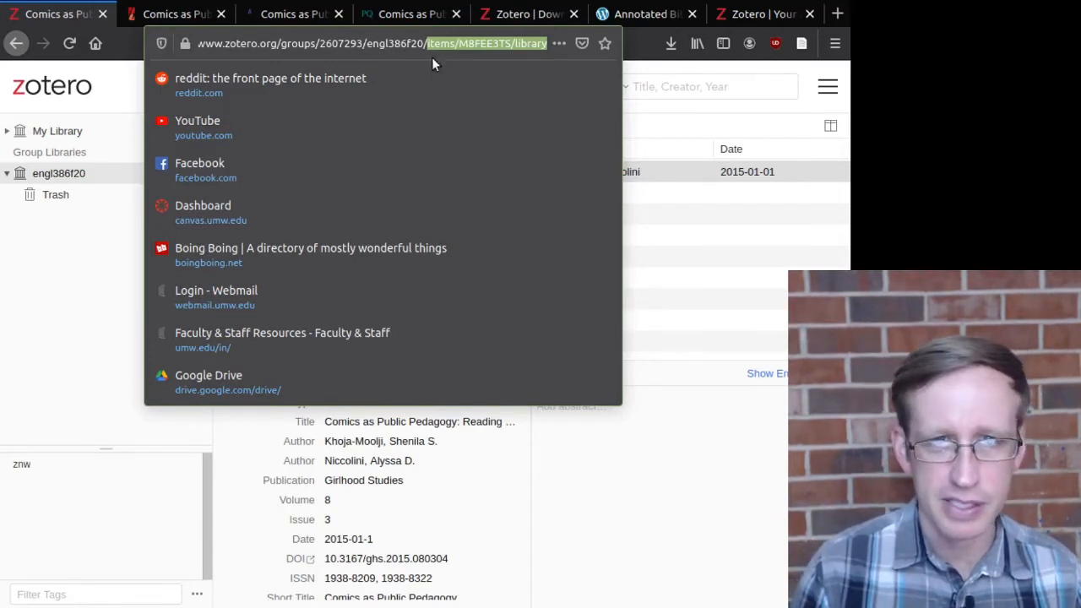
key(BackSpace)
text(ta)
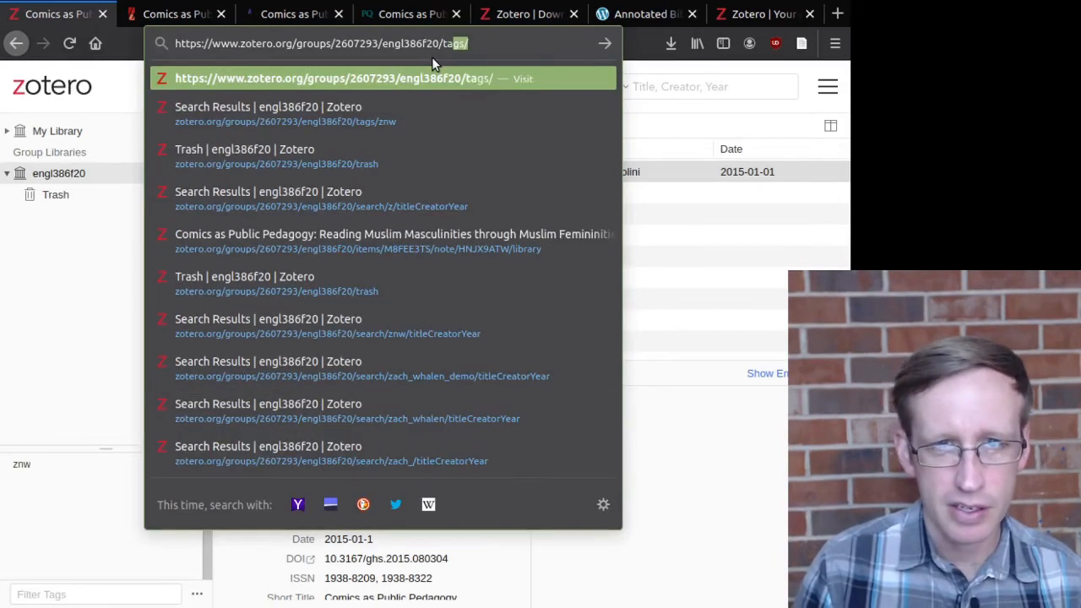
text(gs/)
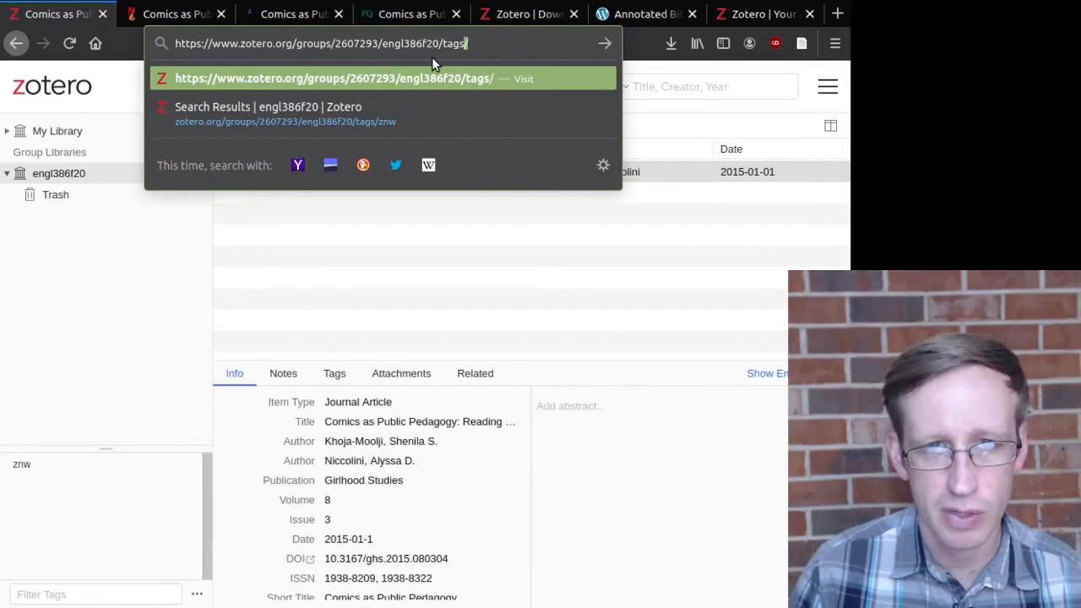
text(nz)
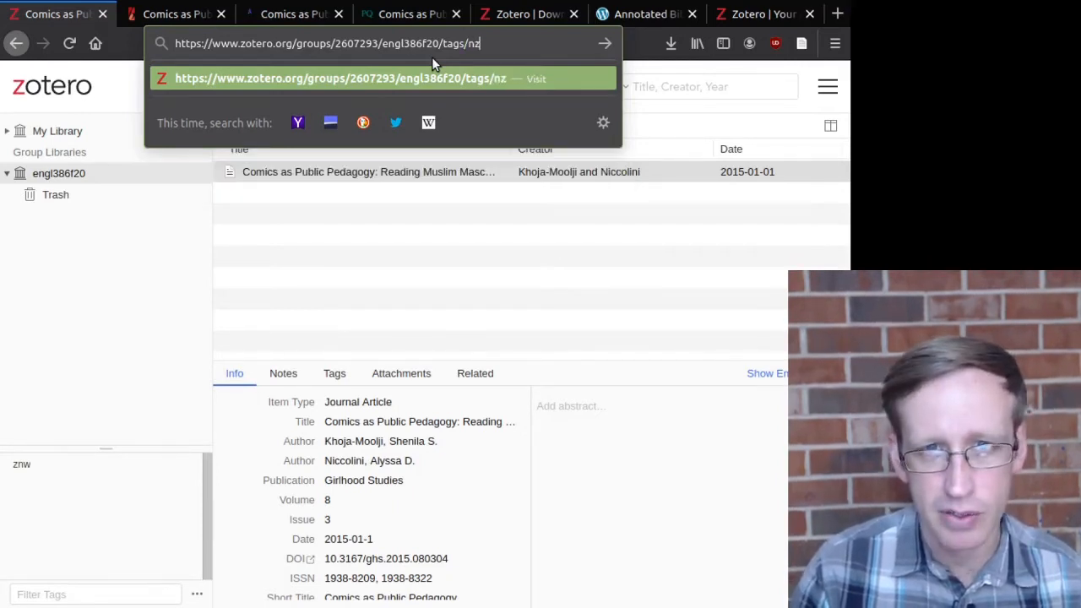
key(BackSpace)
key(BackSpace)
text(znw)
key(Return)
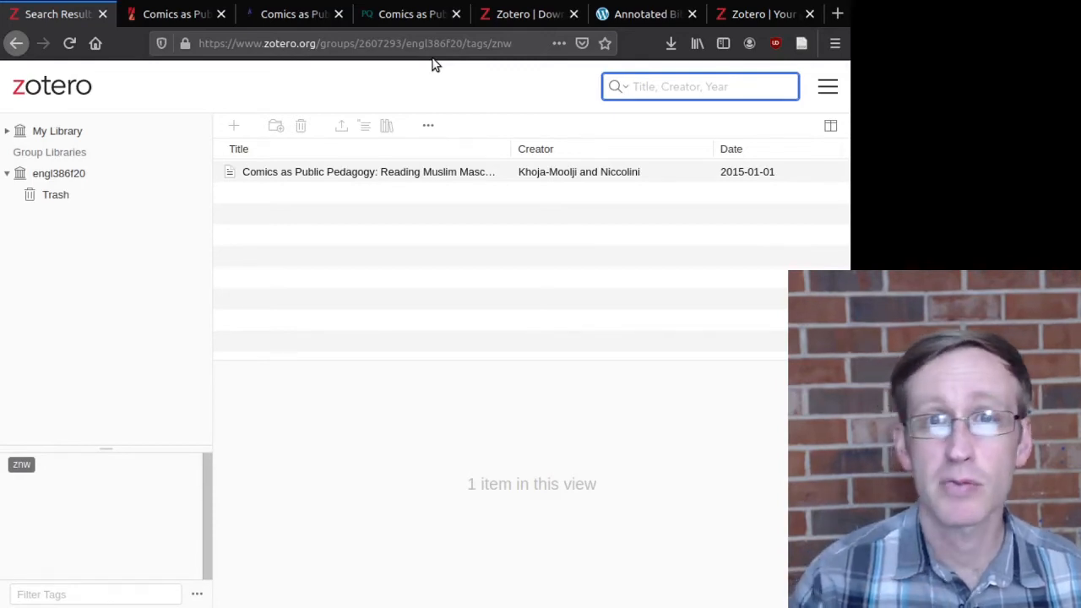
Step: Return to the Quest catalog search results and reload them
click(82, 174)
click(272, 19)
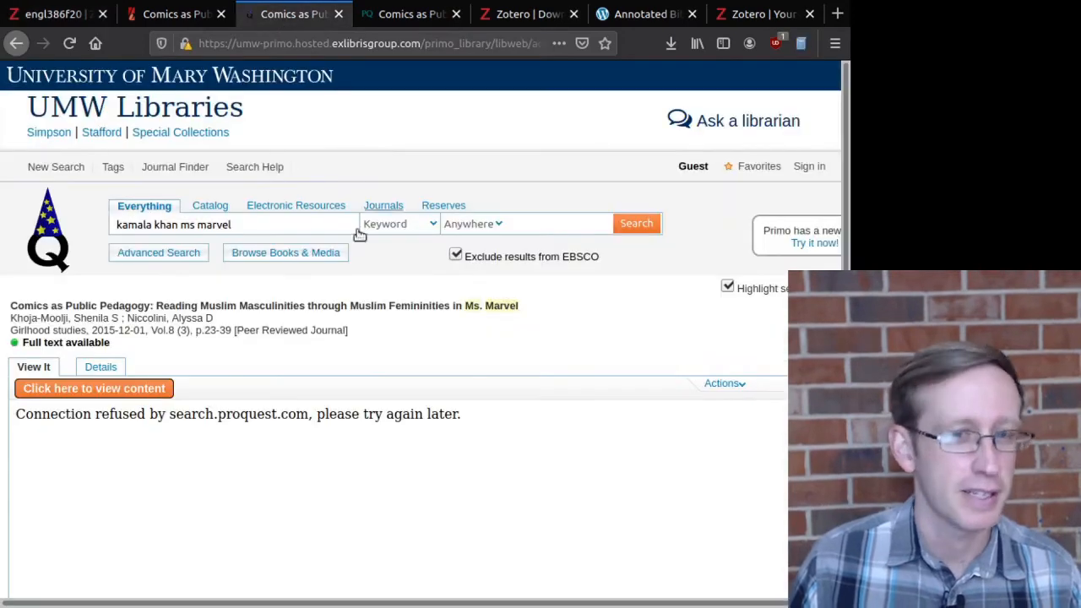
click(21, 44)
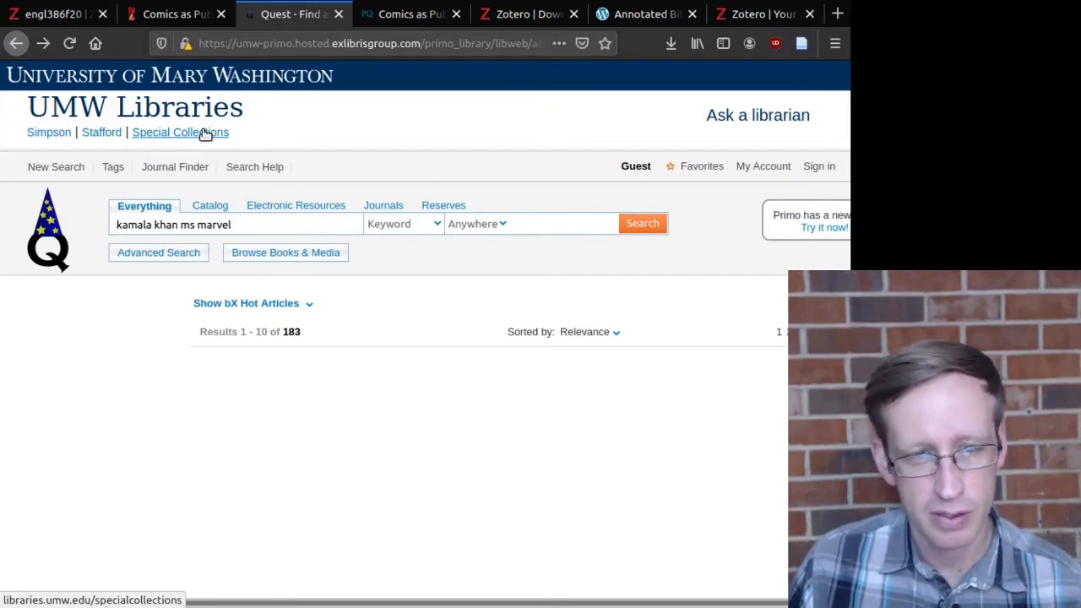
click(69, 43)
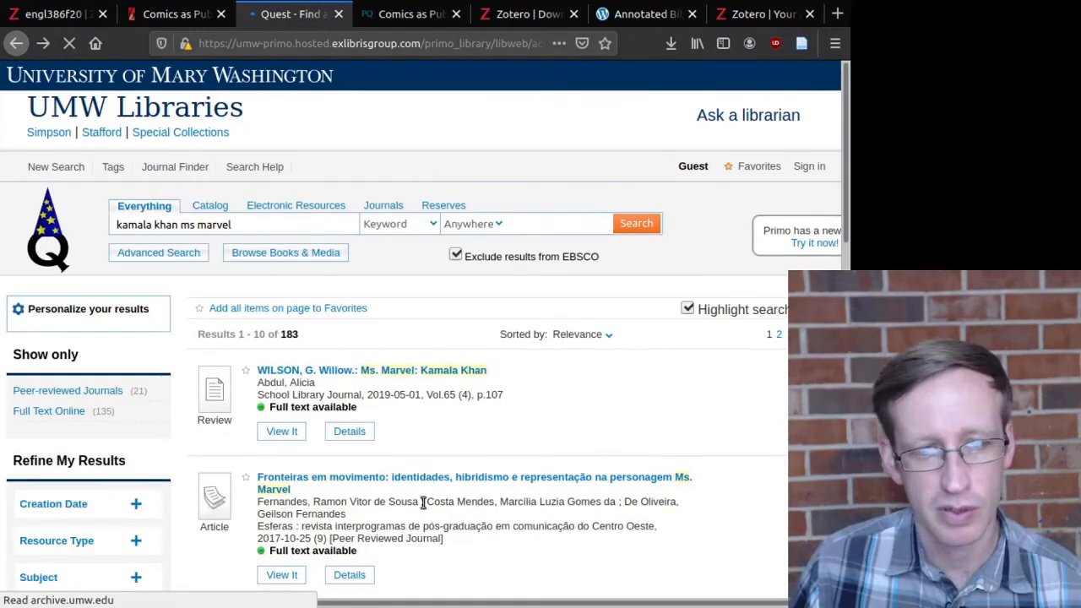
Step: Open the Unveiling Marvels record and launch its full text from View It
scroll(430, 498, down, 5)
scroll(444, 488, down, 4)
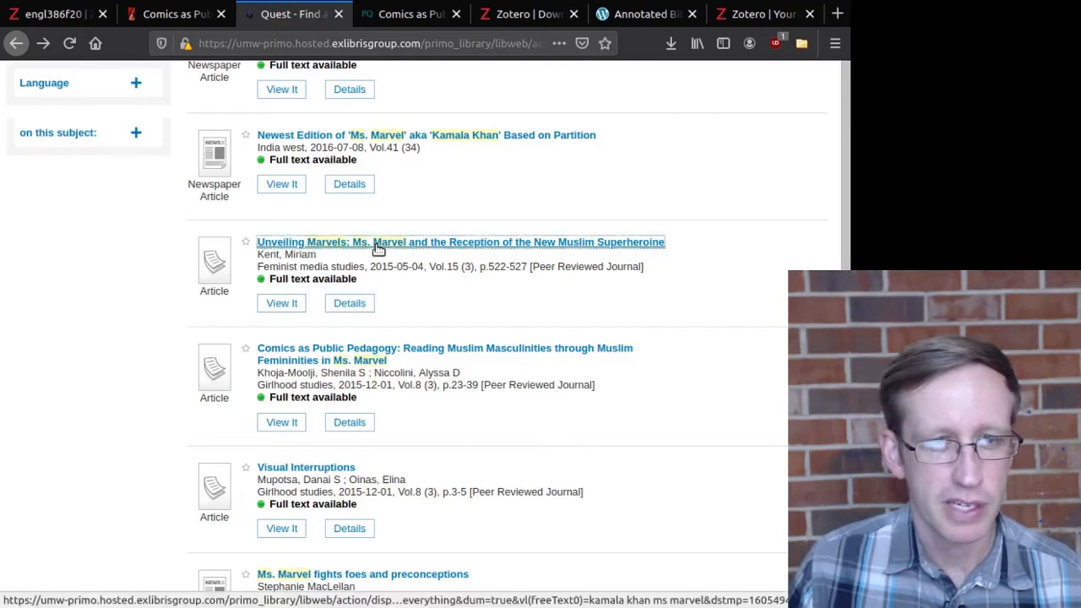
click(389, 244)
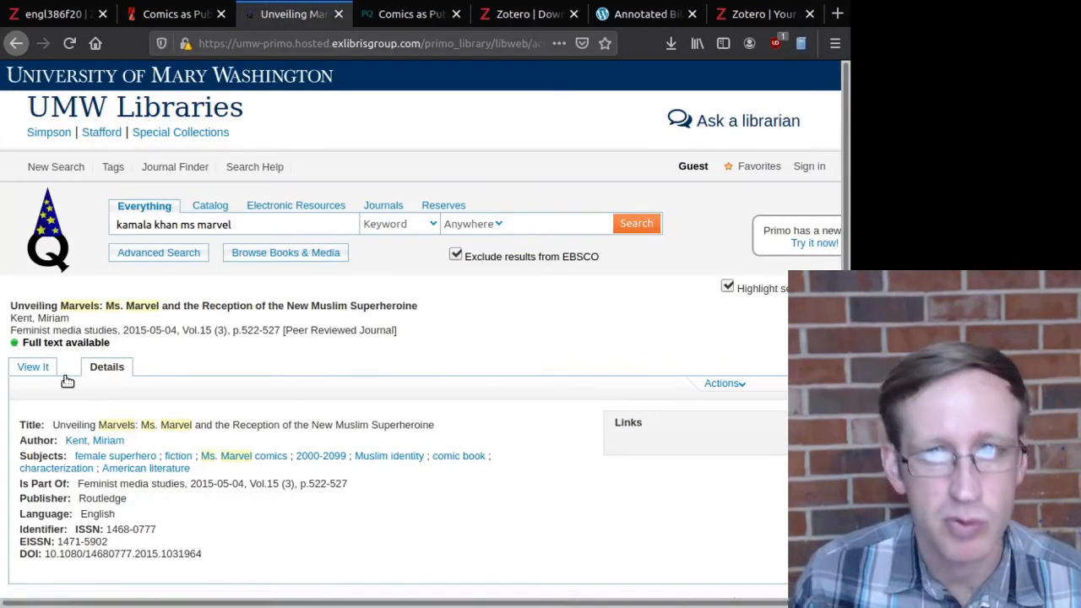
click(37, 368)
click(101, 390)
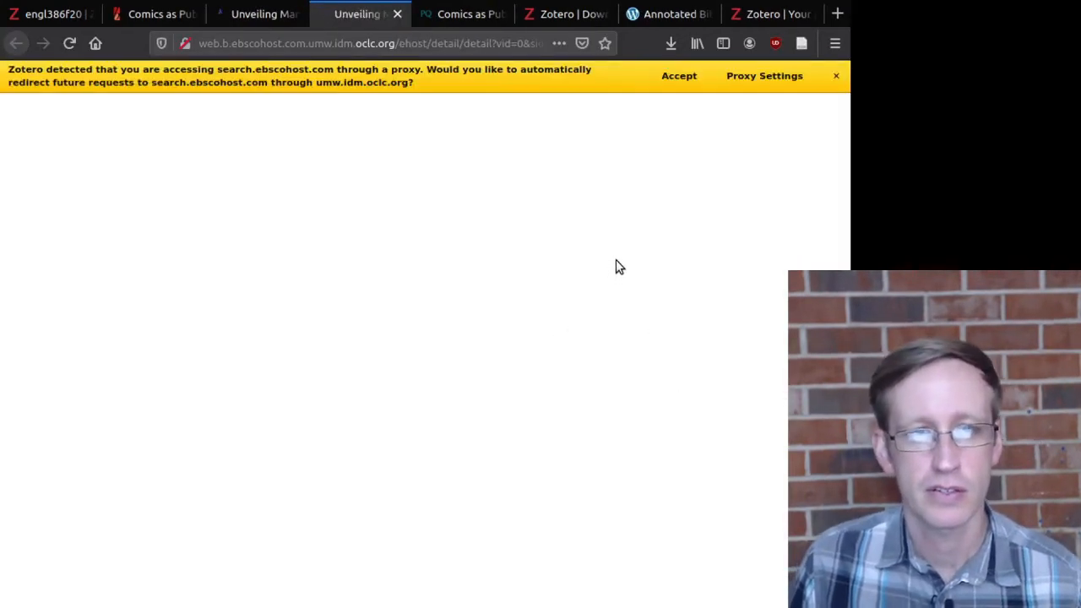
Step: Save the Unveiling Marvels EBSCOhost record with the Zotero Connector, then return to the Zotero tab
scroll(642, 228, down, 3)
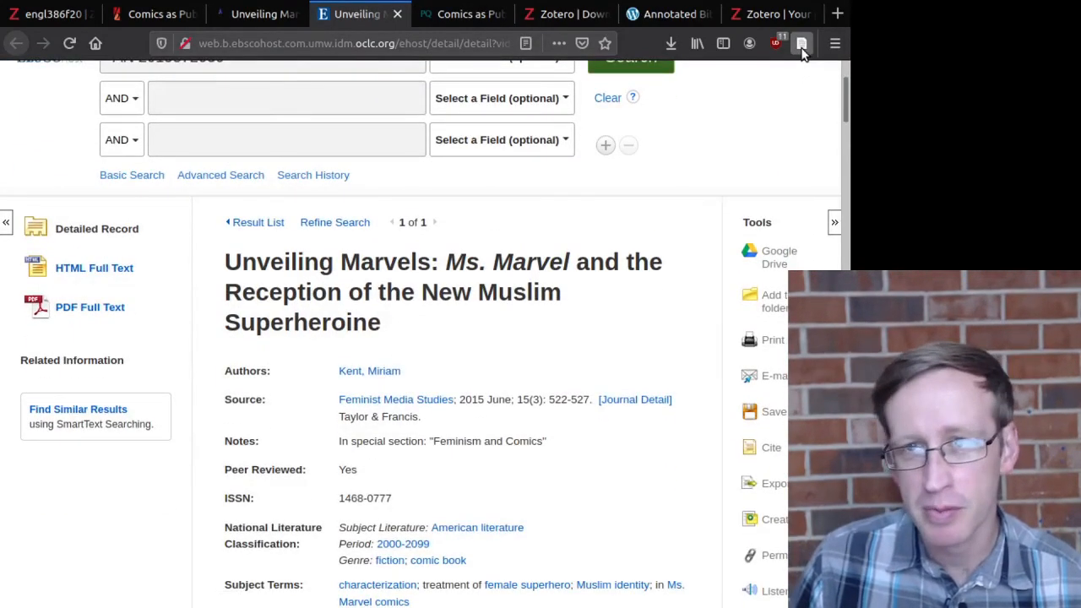
click(802, 44)
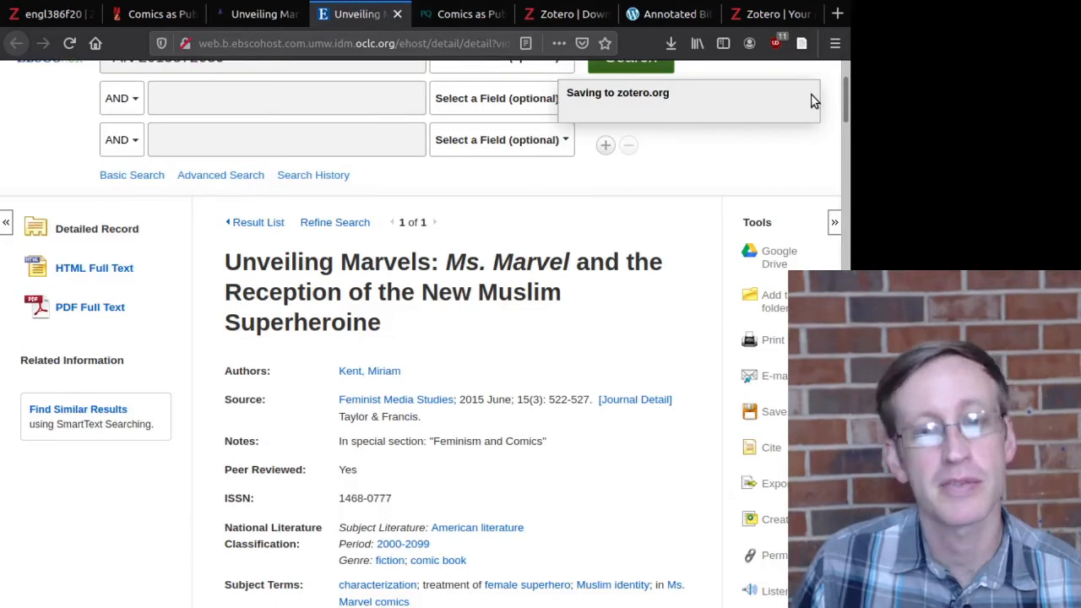
click(52, 16)
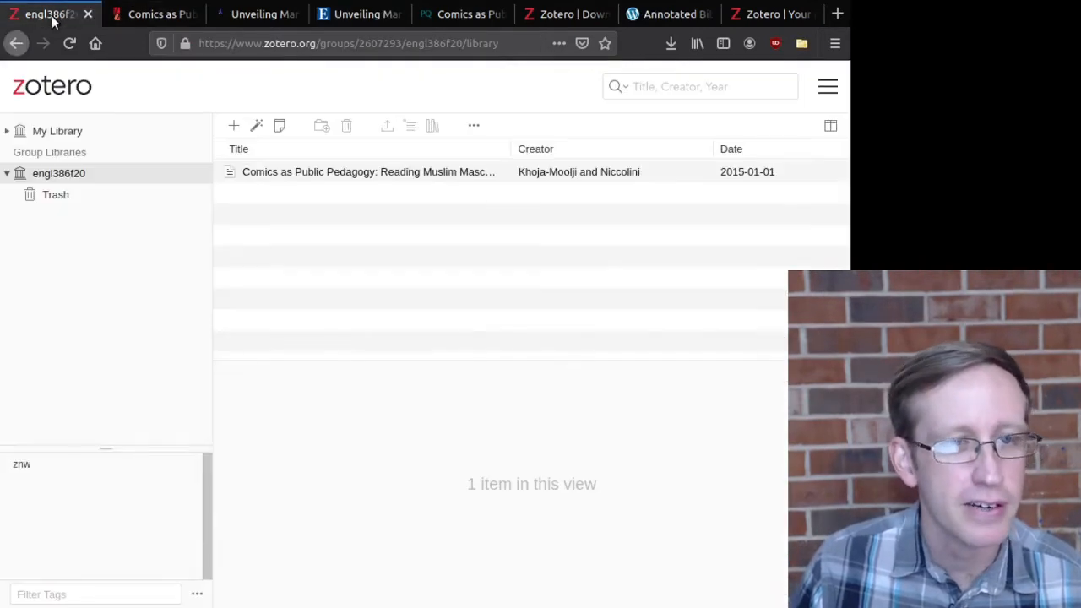
Step: Select the Unveiling Marvels item in My Library
click(69, 134)
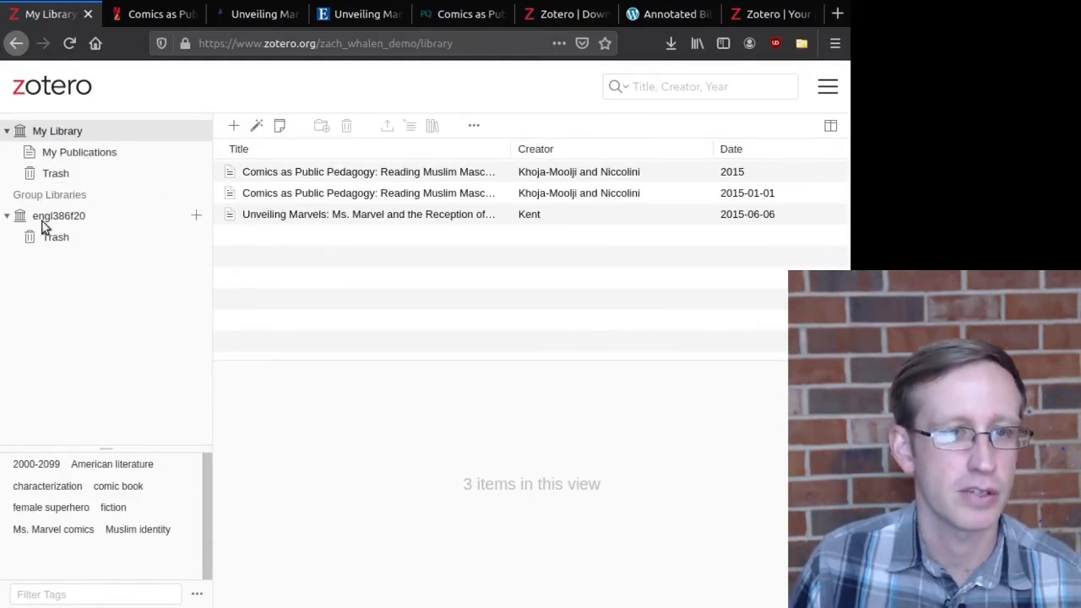
click(42, 221)
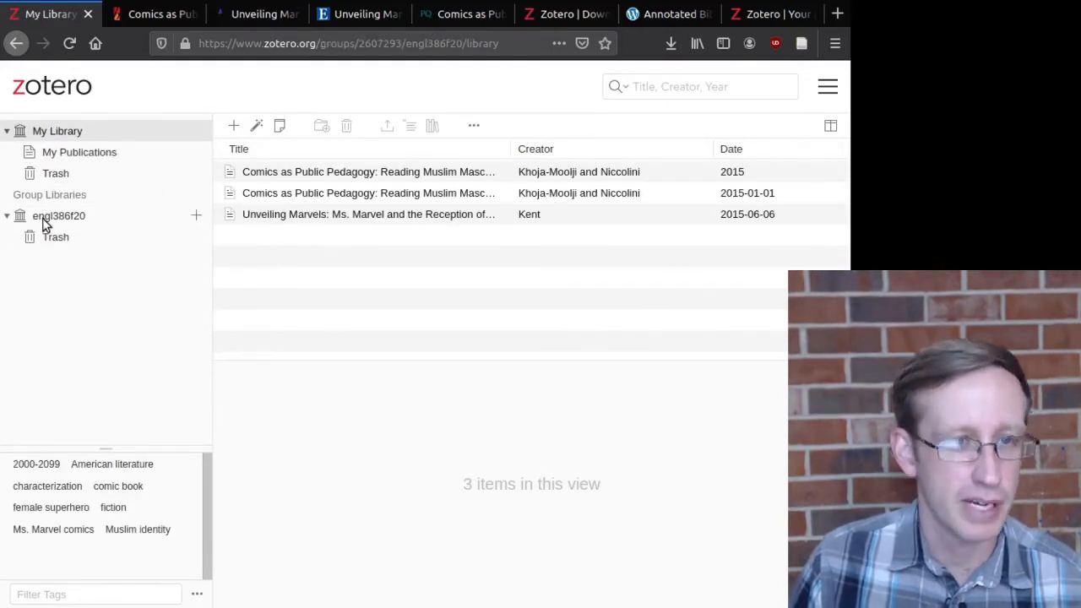
click(42, 132)
click(349, 214)
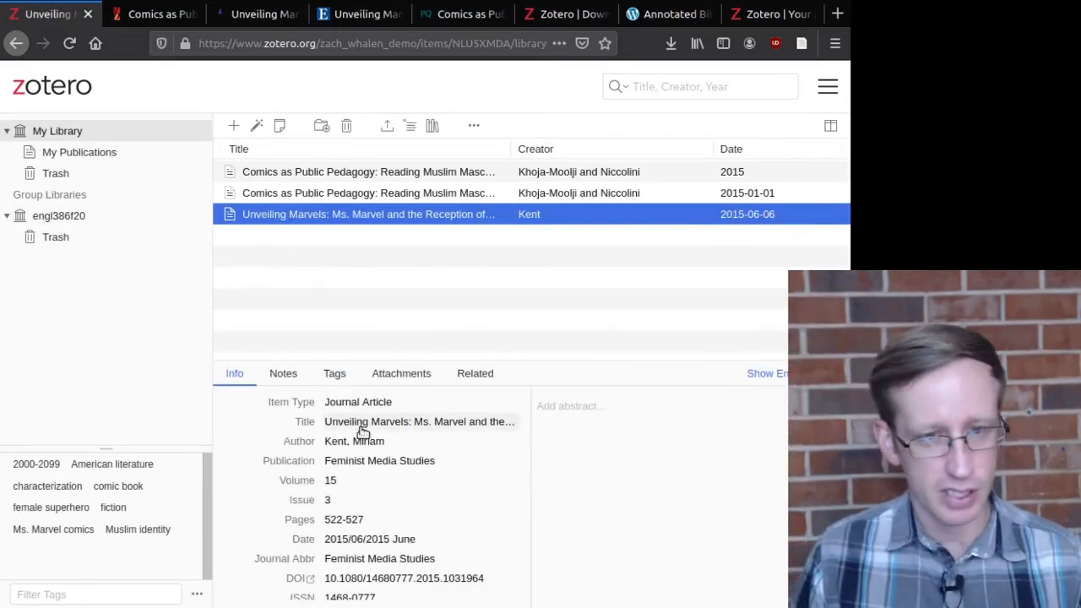
scroll(385, 504, down, 3)
scroll(398, 524, up, 2)
scroll(386, 523, up, 1)
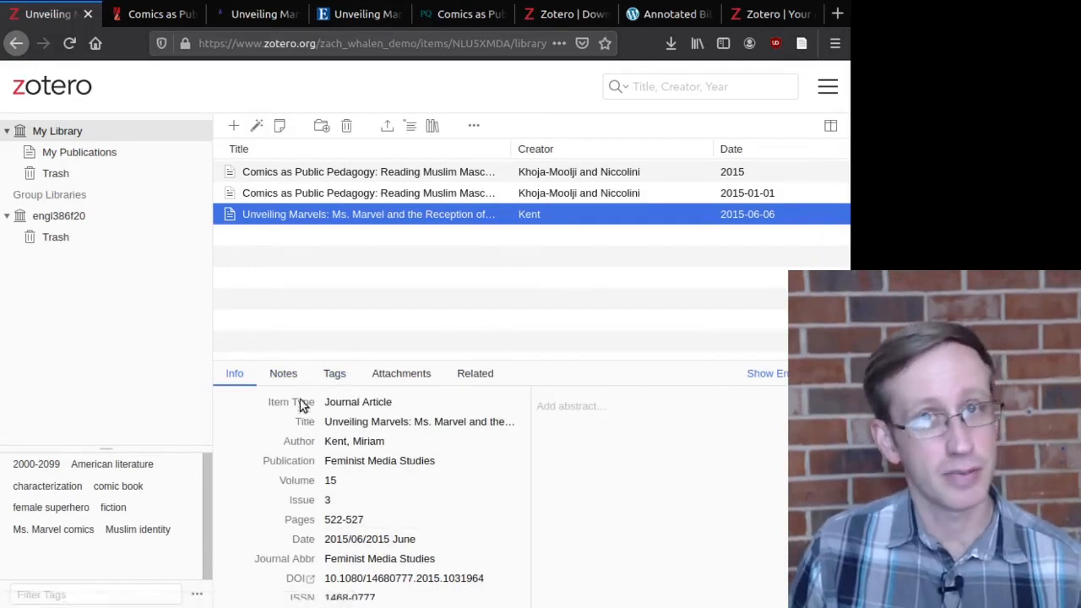
Step: Add a note outlining what it's about, the main argument, and how it might be useful, then copy the item to engl386f20
click(290, 375)
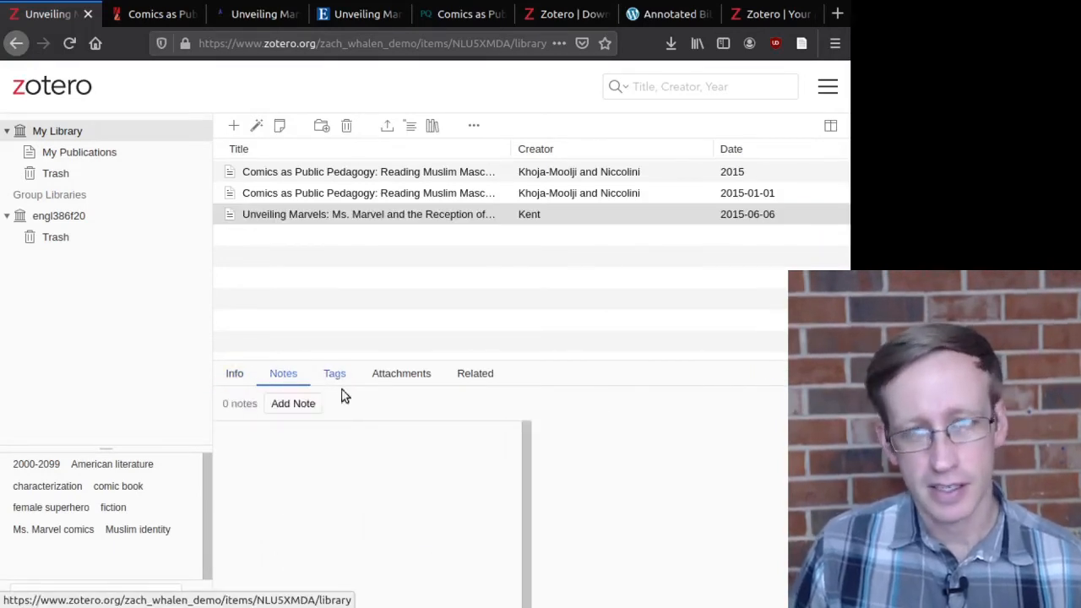
click(295, 408)
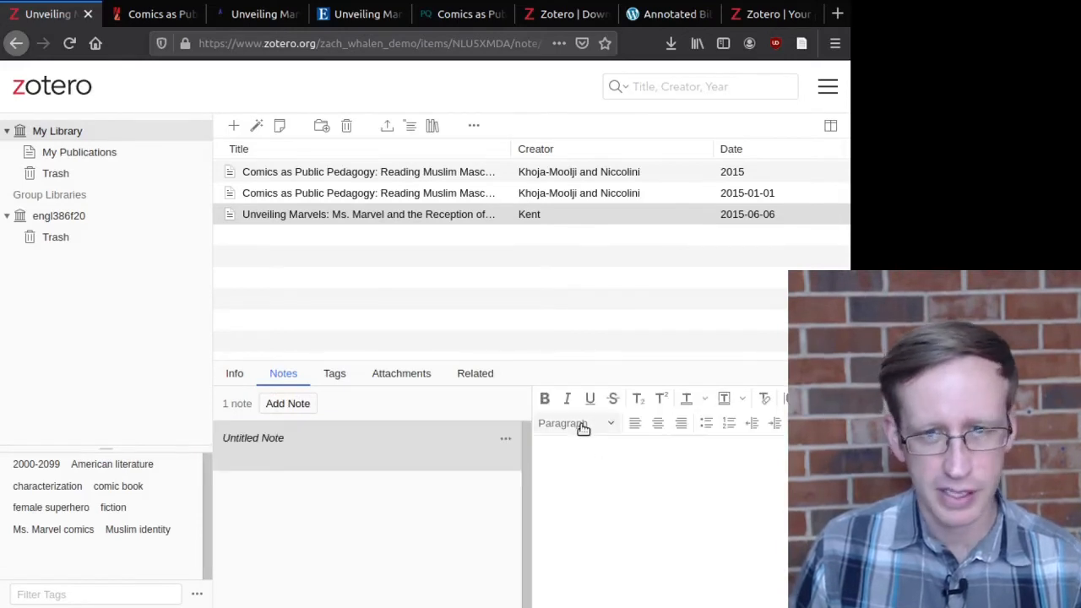
text(What it's about)
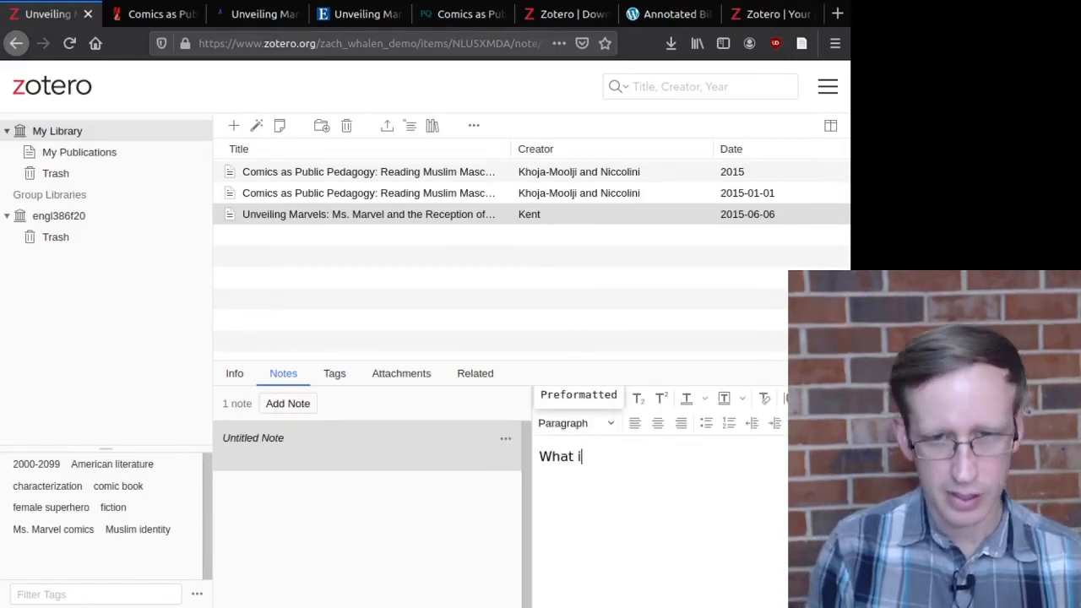
key(Return)
text(w)
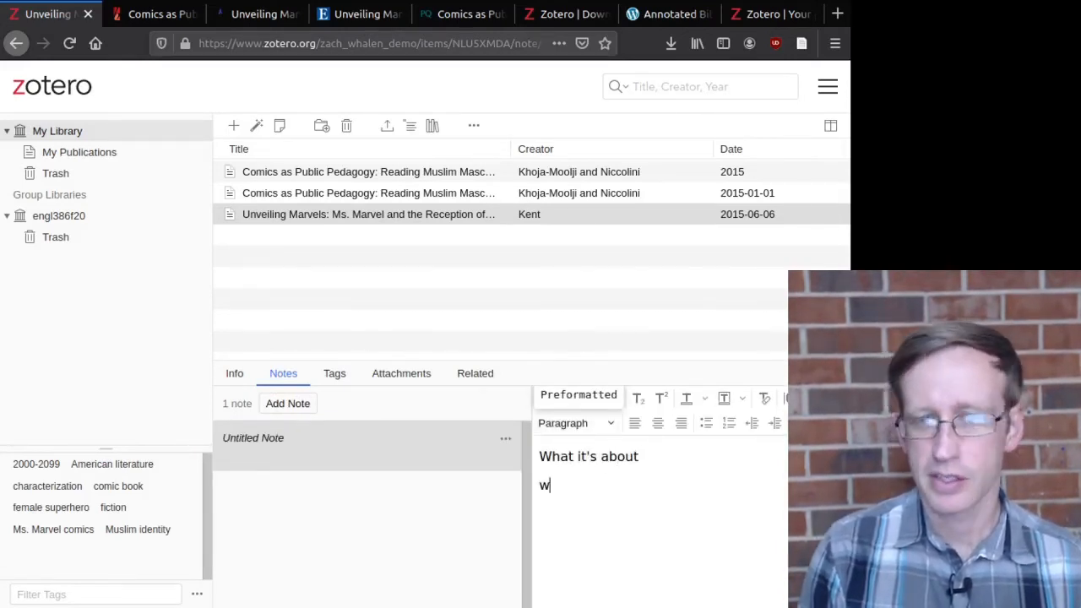
text(hat the m)
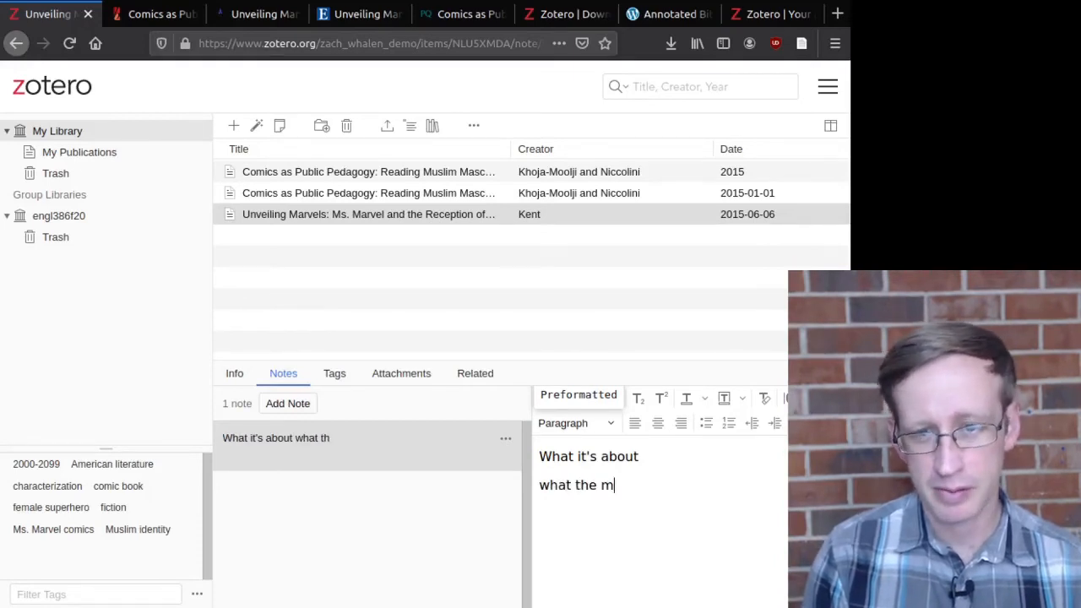
text(ain argument i)
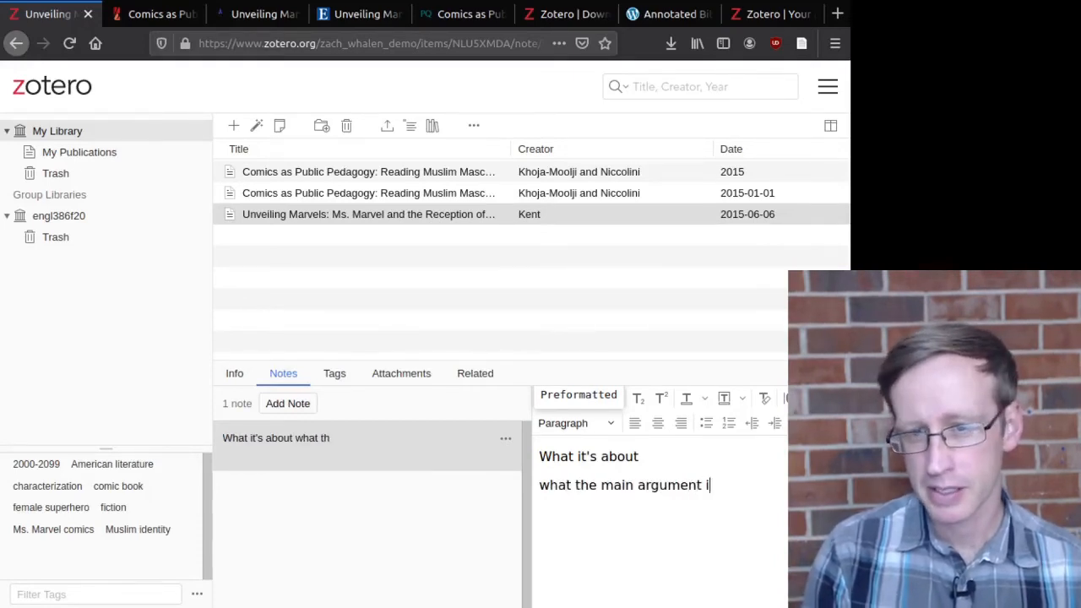
text(t mo)
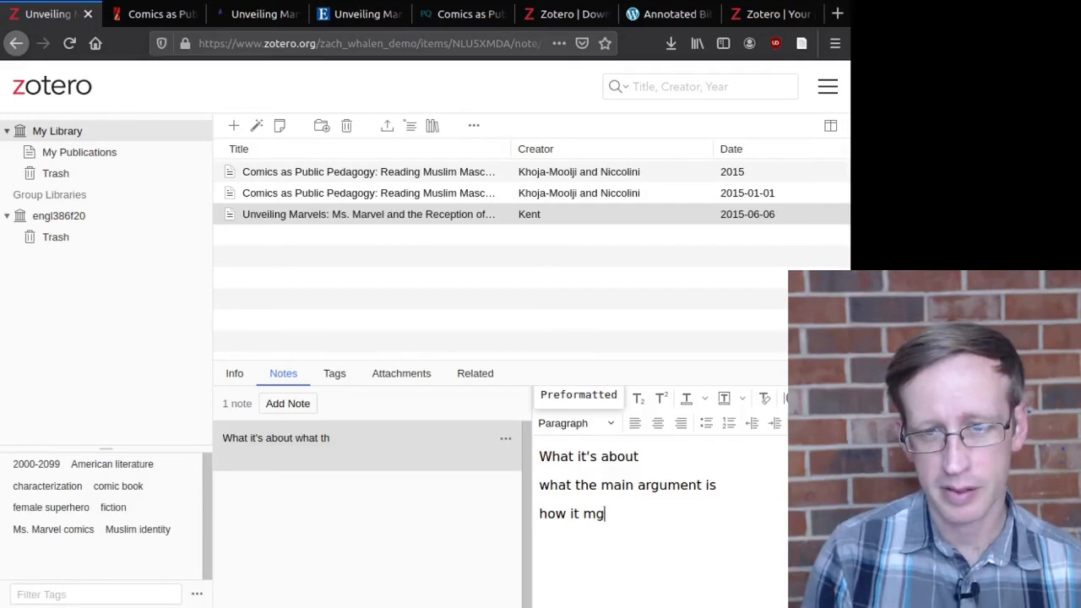
key(BackSpace)
text(ight be useful)
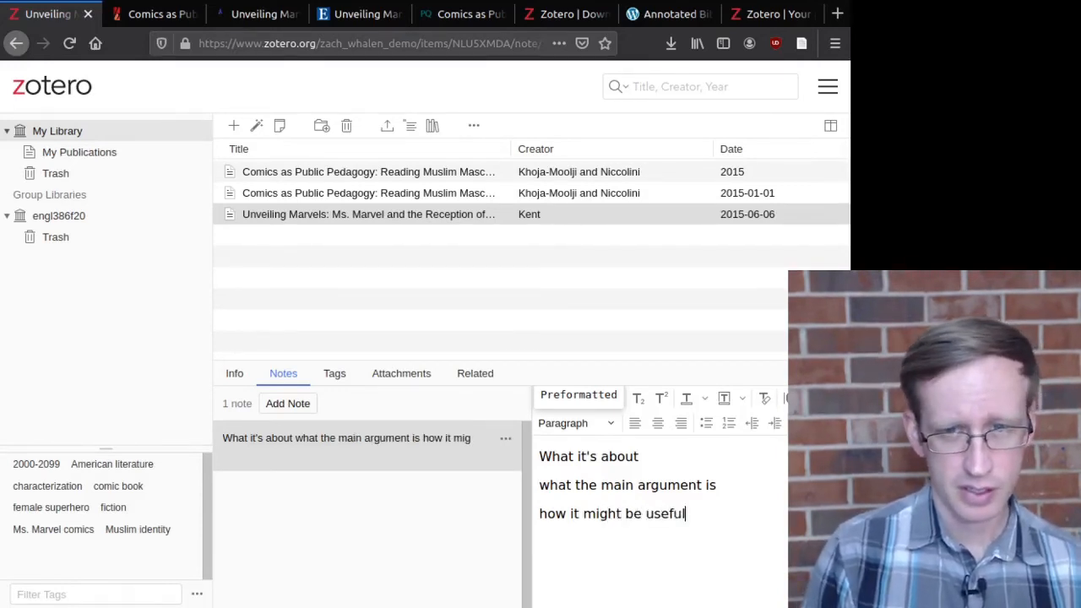
text( etc.)
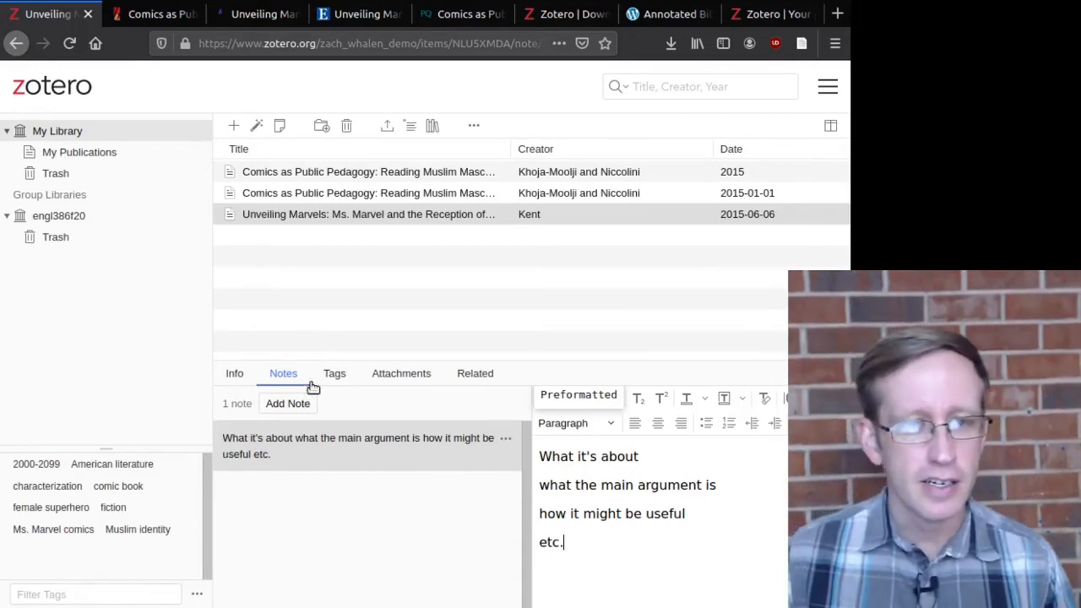
drag(239, 221, 85, 218)
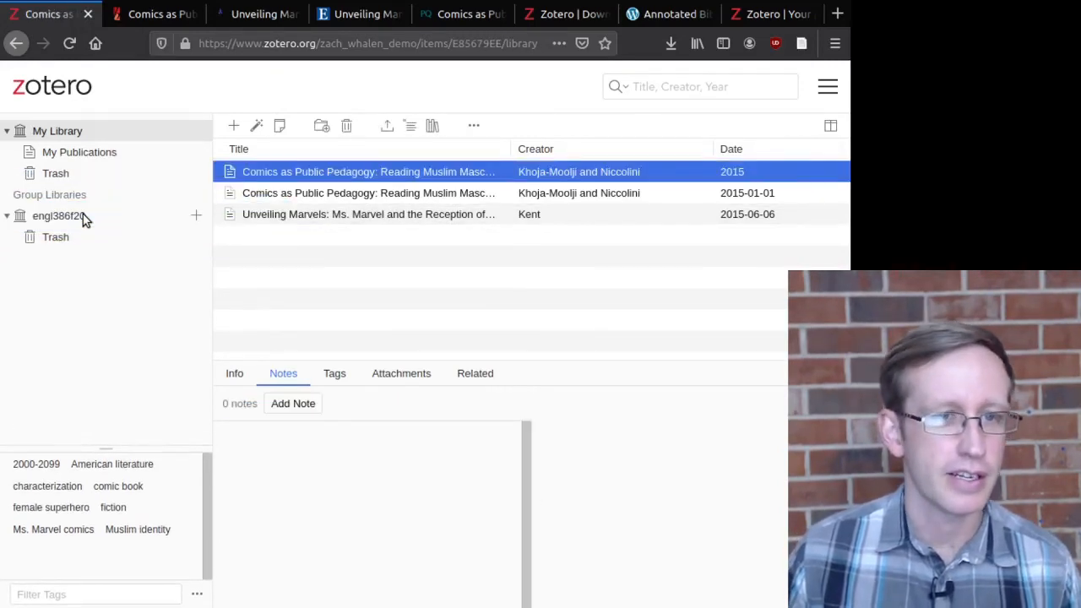
Step: In engl386f20, give the Unveiling Marvels article a note reading 'this is my note'
click(86, 217)
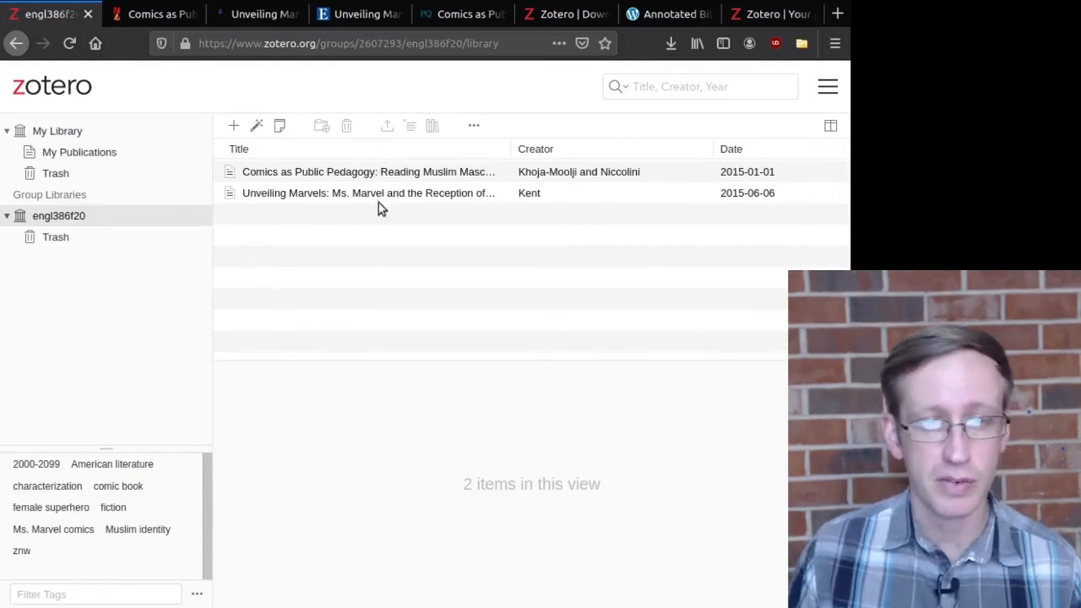
click(290, 195)
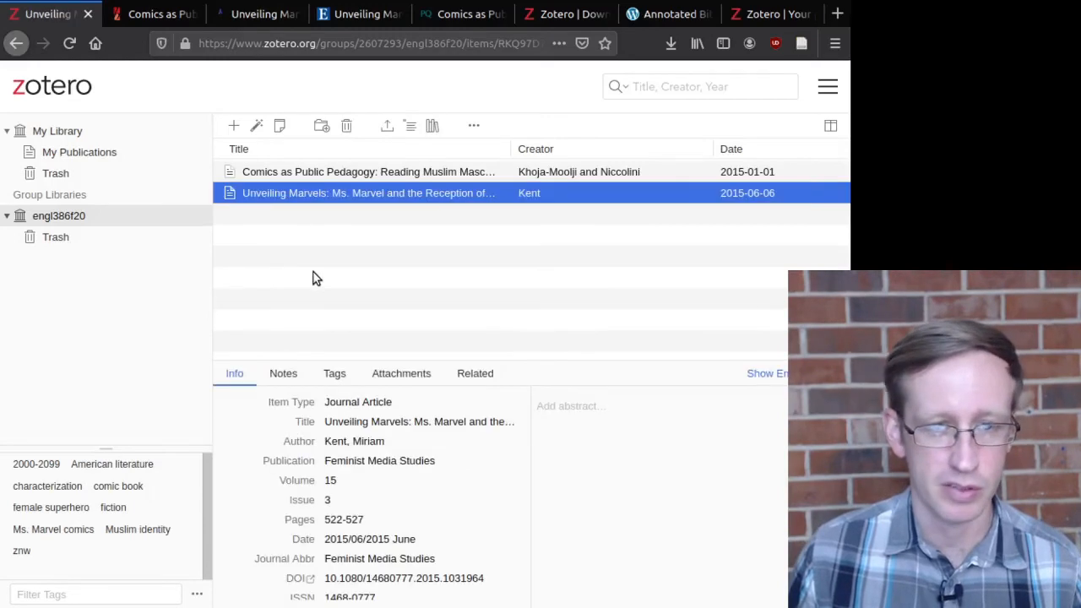
click(291, 376)
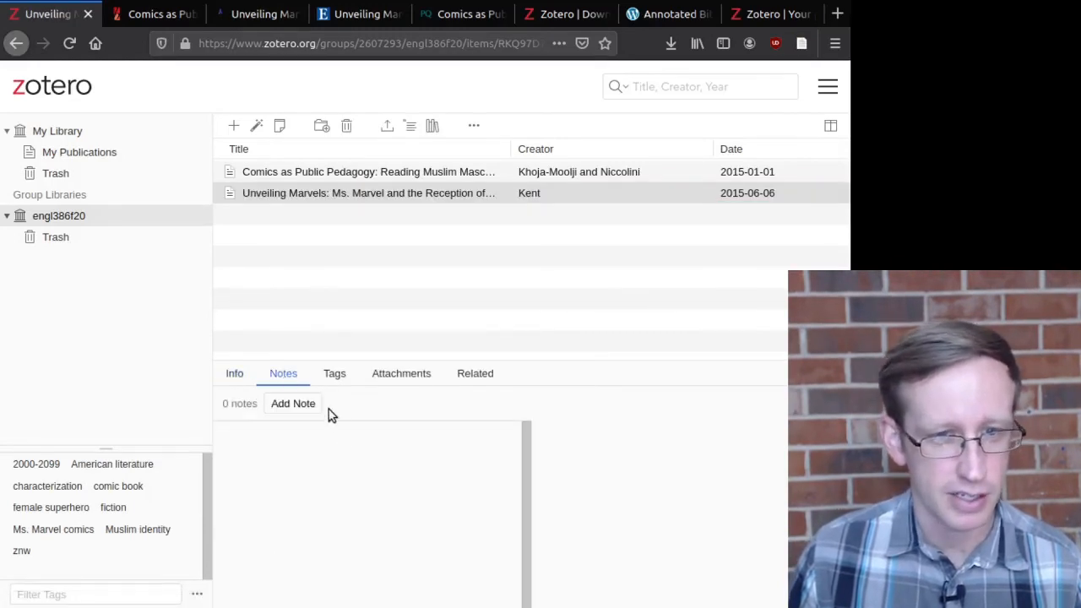
click(293, 403)
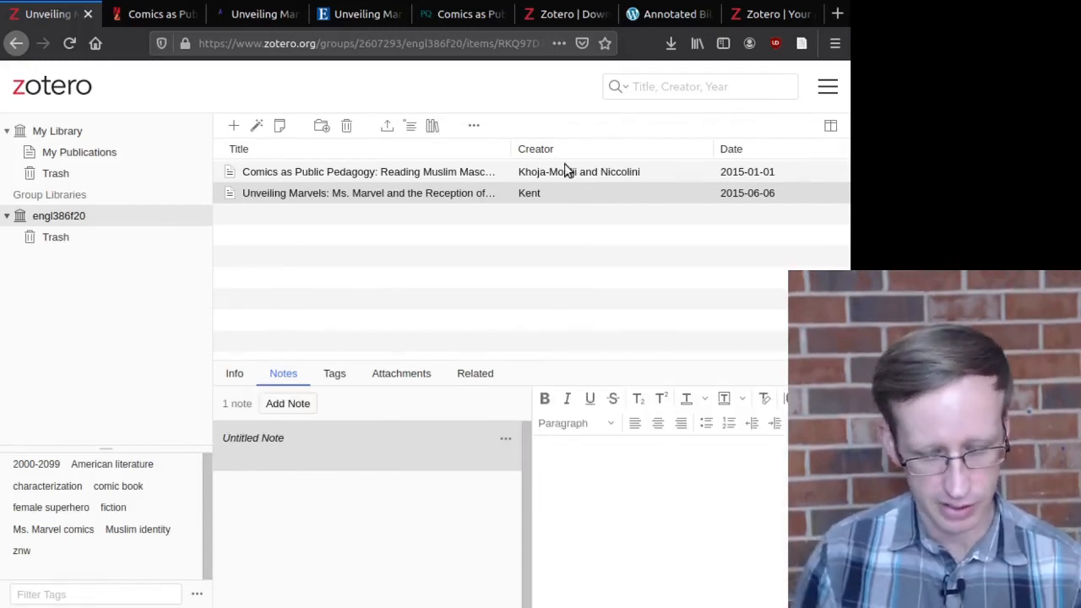
text(this is my note)
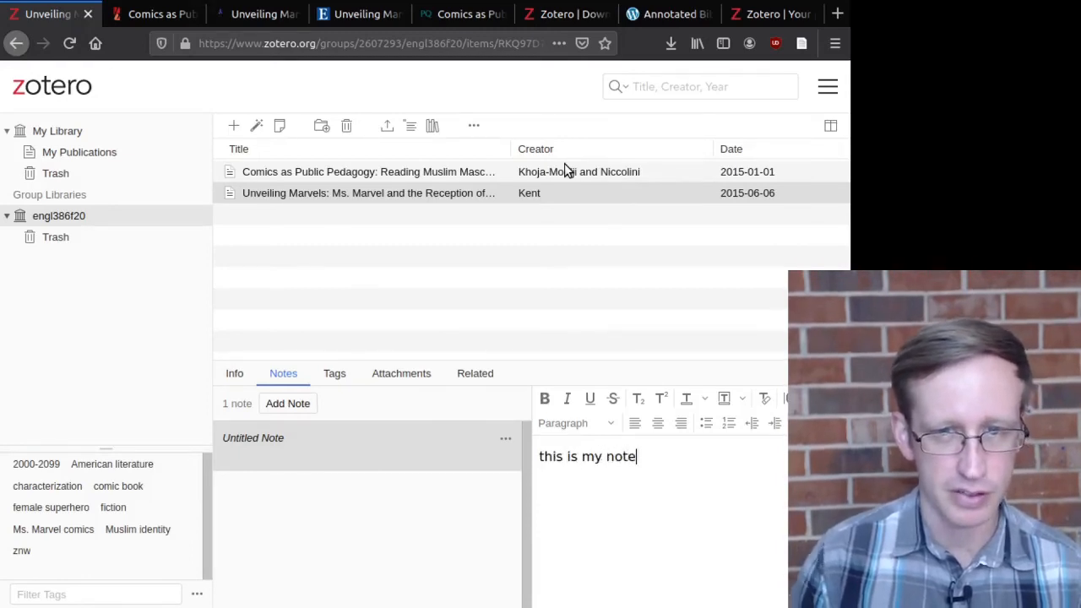
click(407, 194)
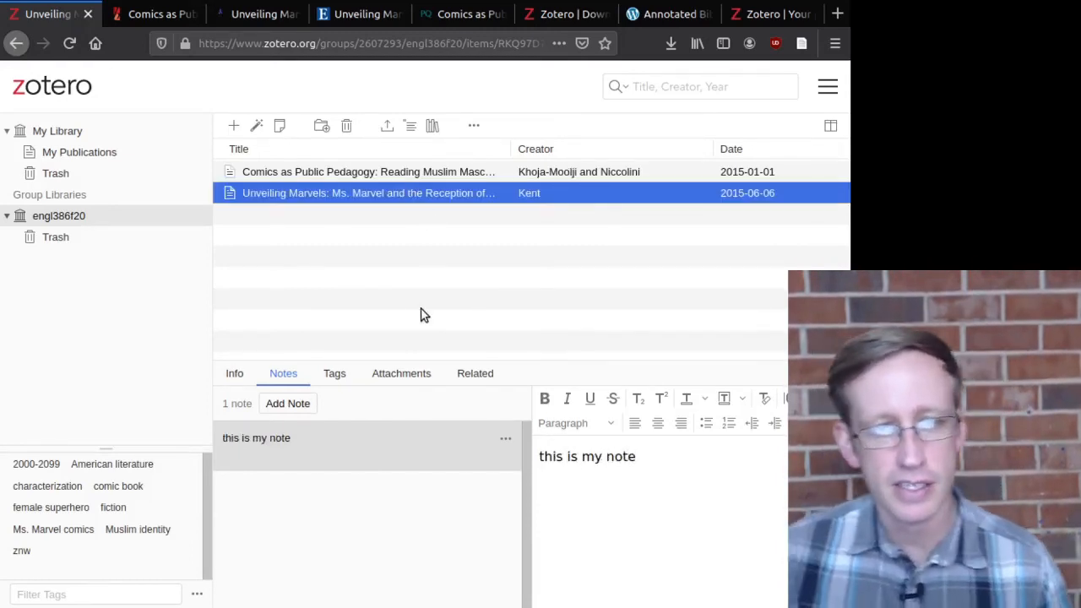
Step: Check the notes on both group articles, ending on the Unveiling Marvels tags
click(338, 176)
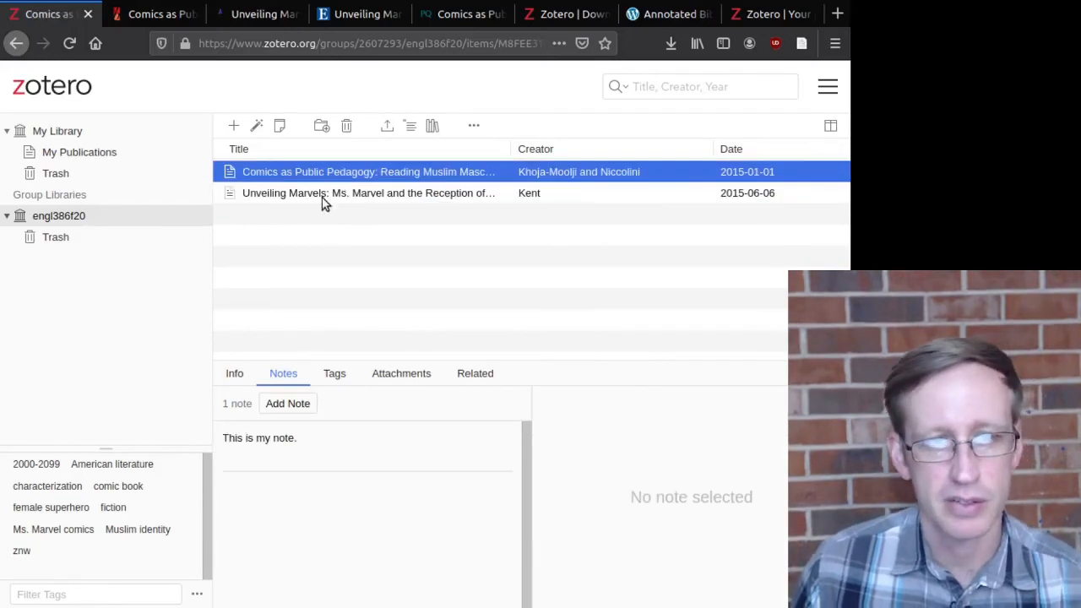
click(329, 195)
click(240, 375)
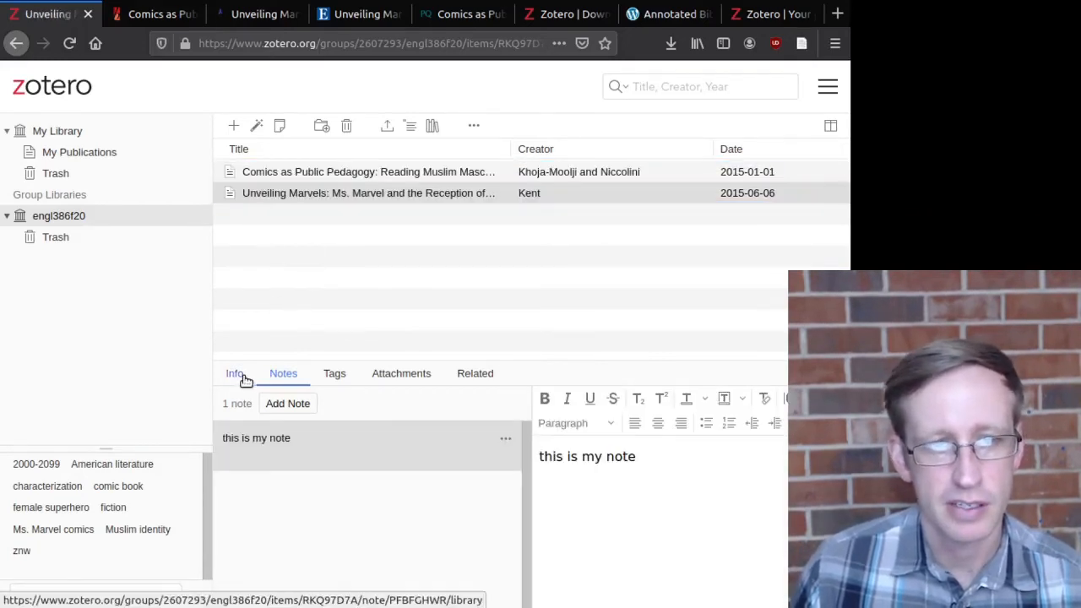
click(275, 380)
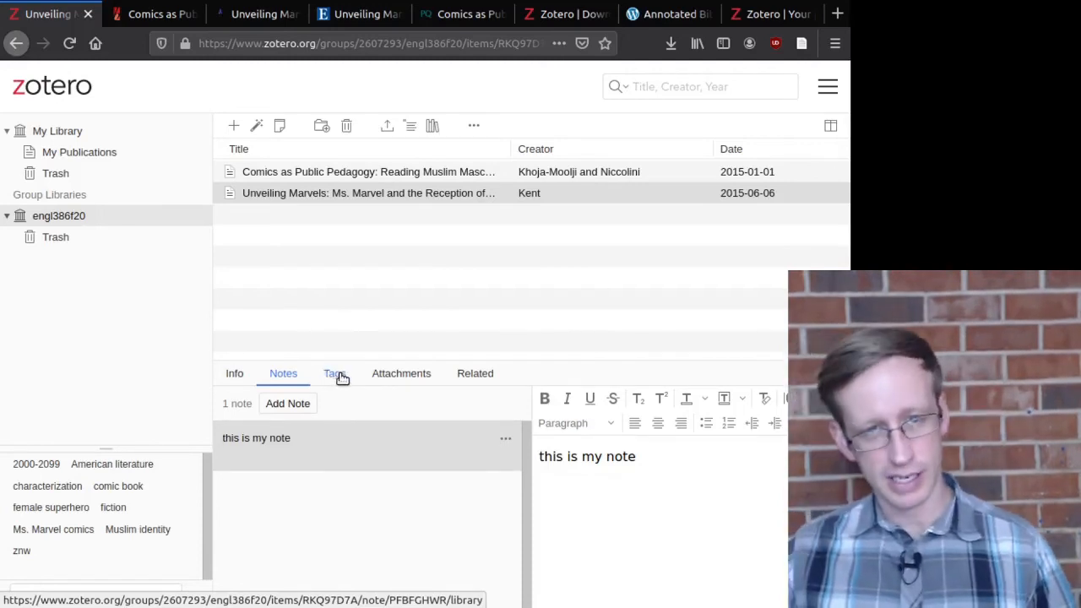
click(338, 376)
Step: Tag the Unveiling Marvels article 'ajw', correcting the mistakenly entered 'znw' tag
click(293, 404)
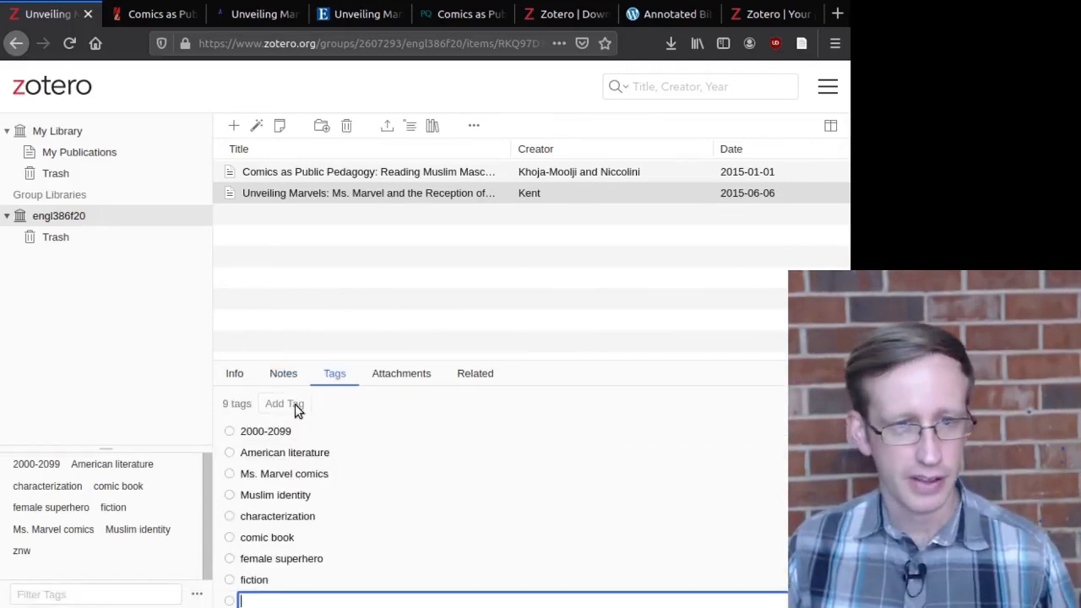
text(z)
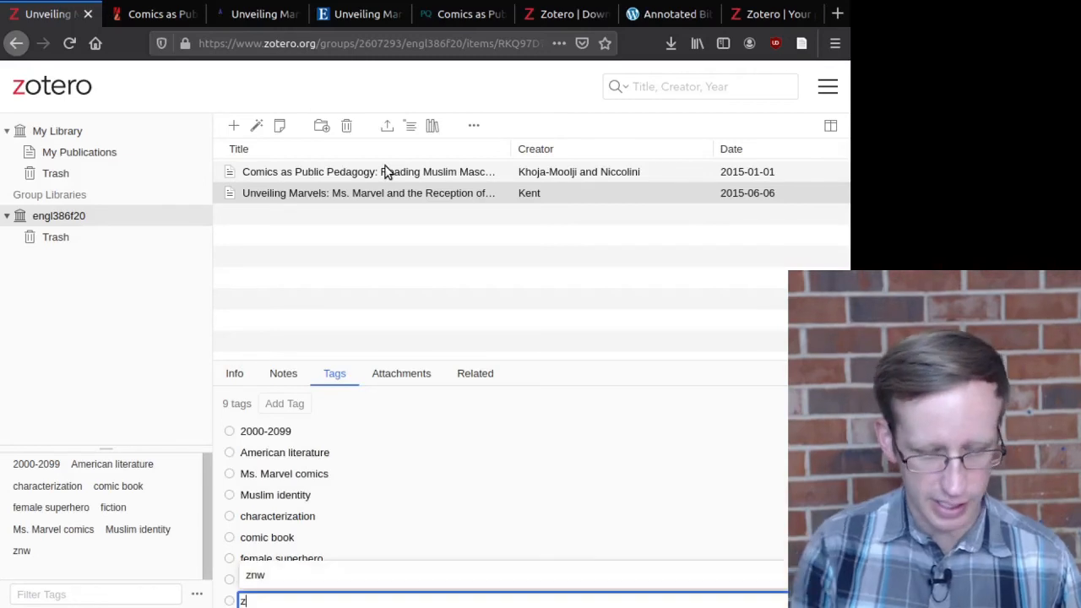
text(nw)
key(Return)
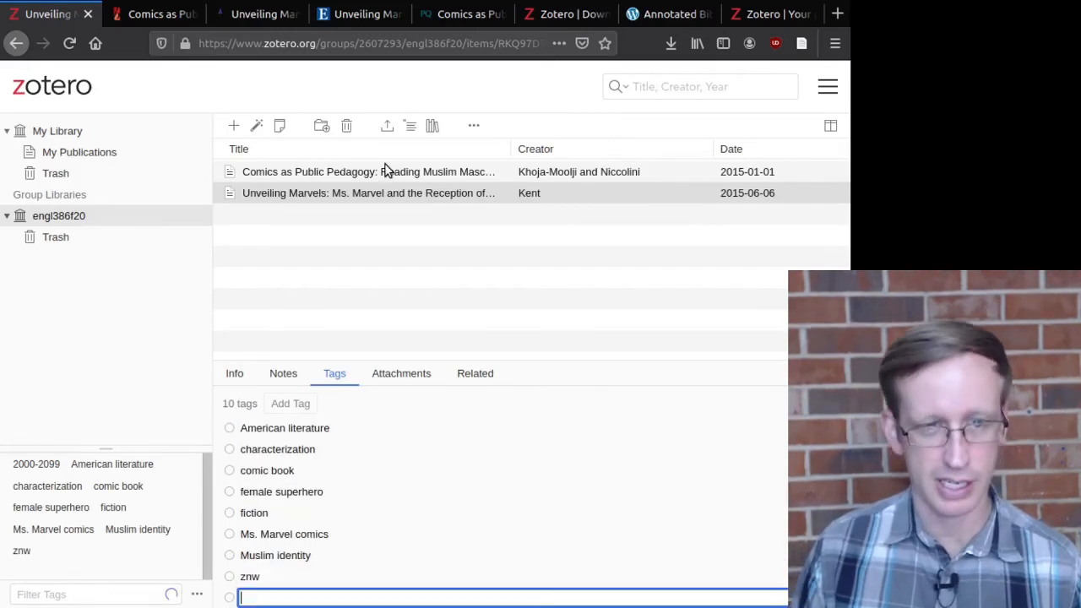
click(283, 576)
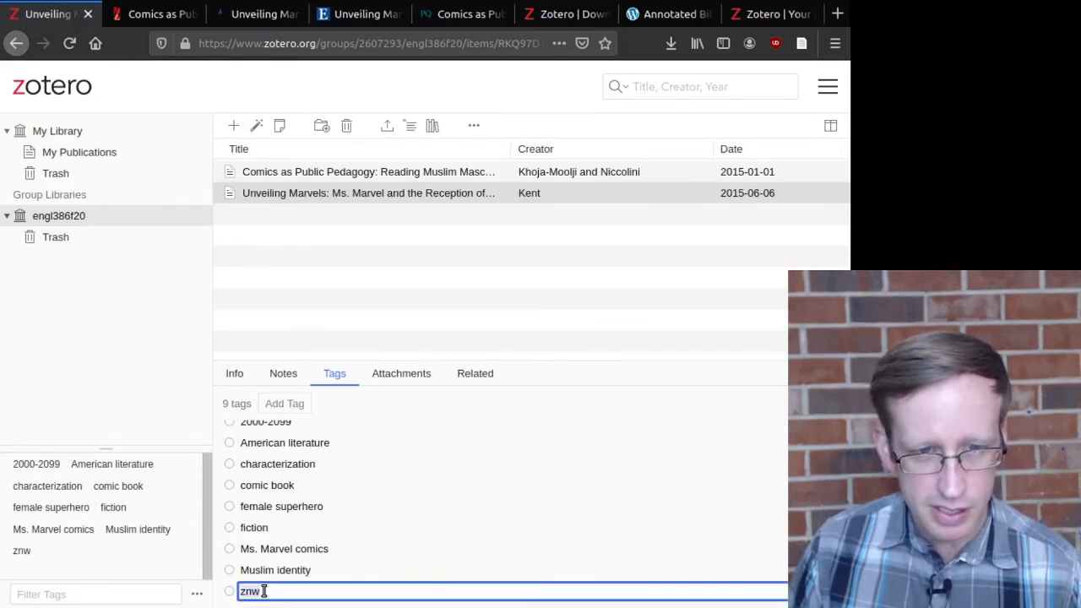
text(ajw)
key(Return)
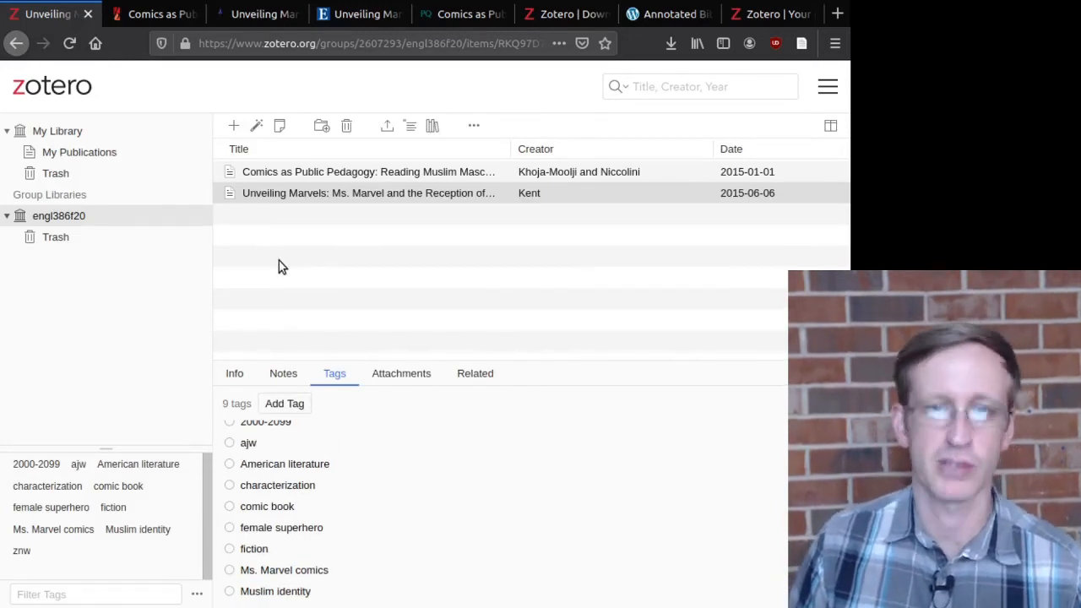
click(300, 262)
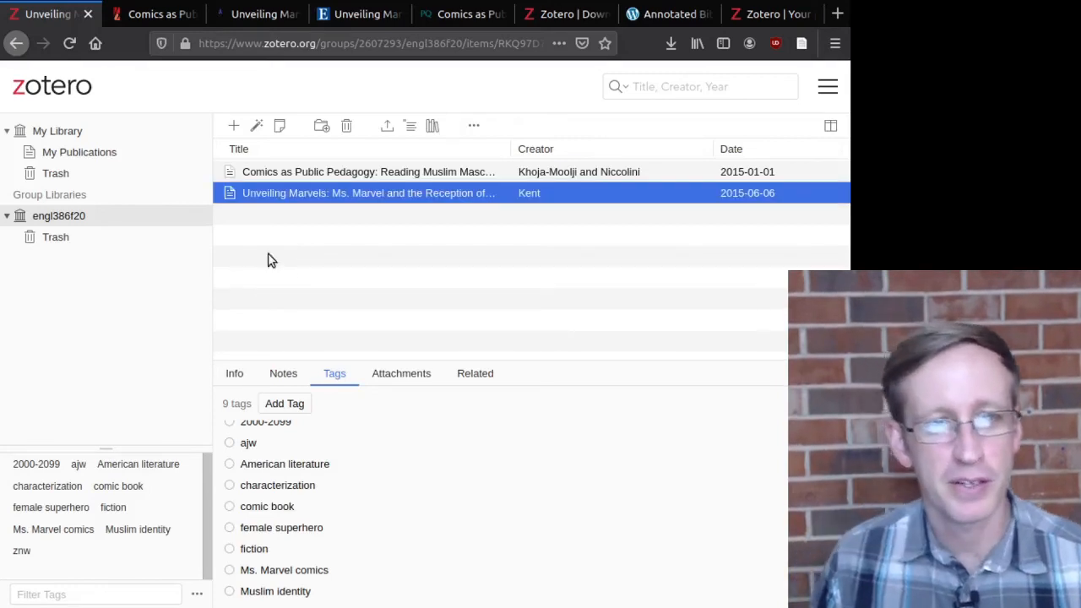
Step: Edit the web library address to end in /tags/znw and load it
drag(463, 44, 591, 44)
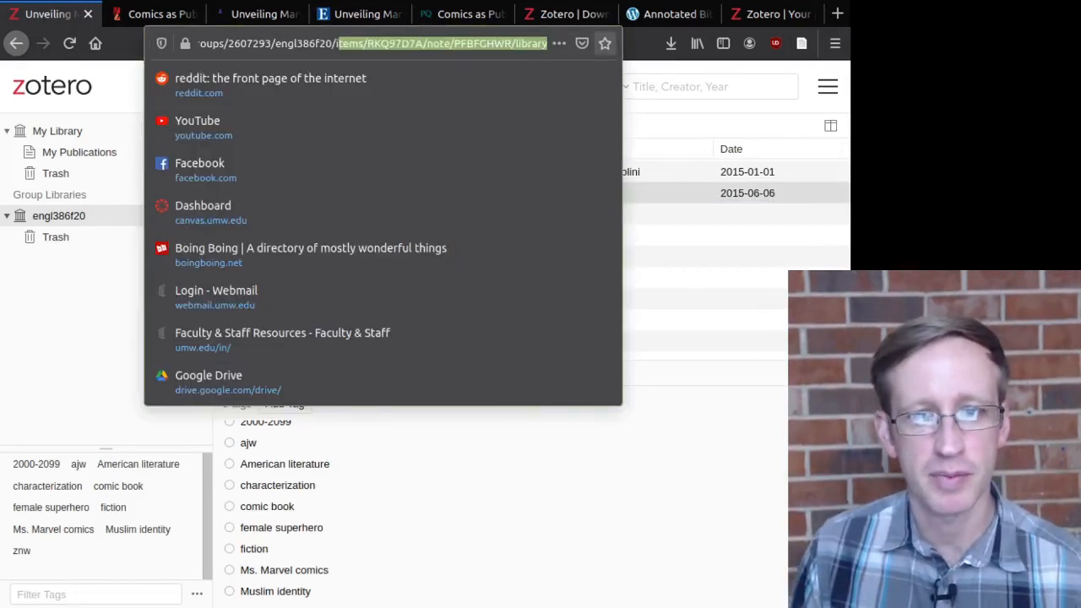
key(BackSpace)
text(tags/)
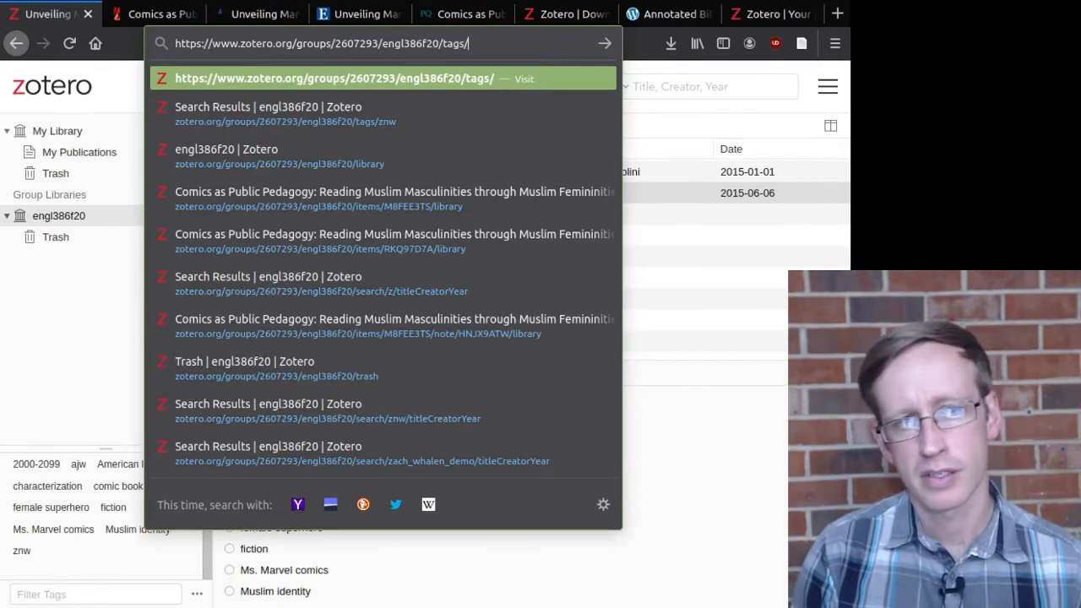
text(znw)
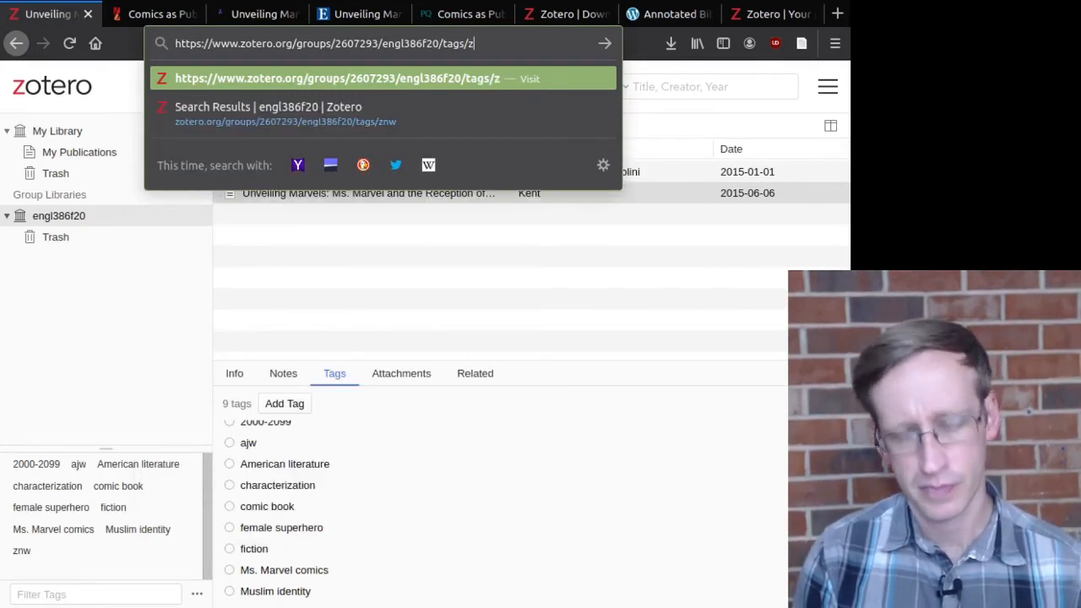
key(Return)
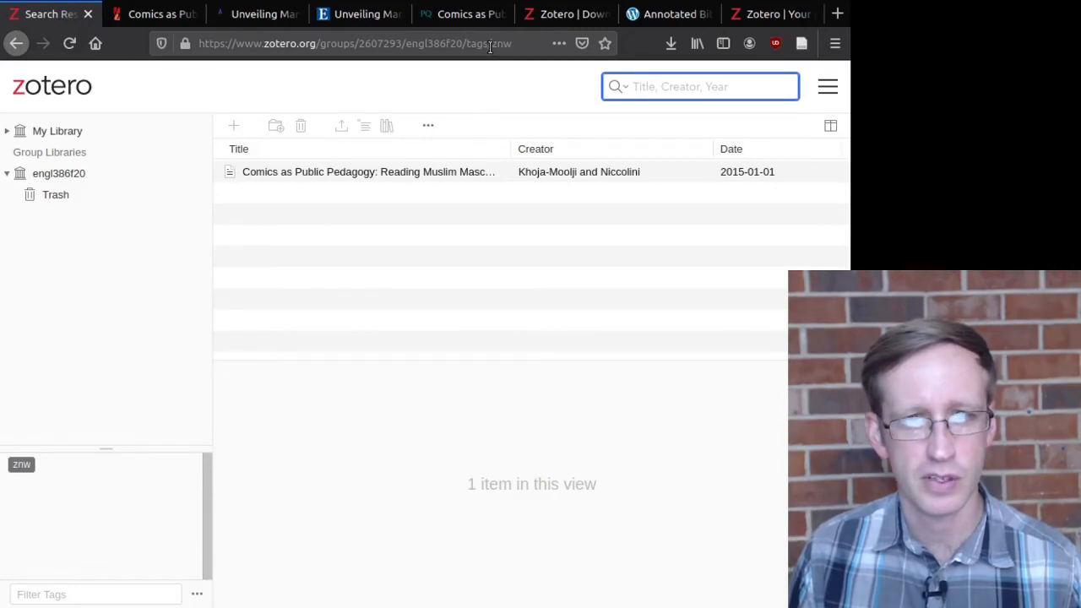
Step: Change the tag in the address to ajw to list only Unveiling Marvels
drag(489, 47, 525, 55)
key(BackSpace)
text(ajw)
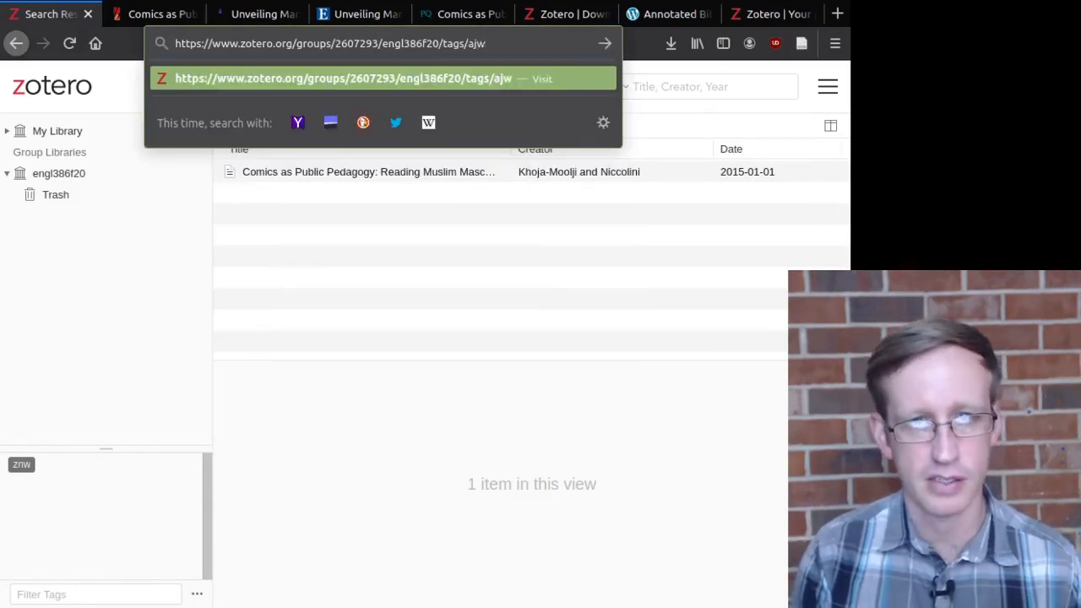
key(Return)
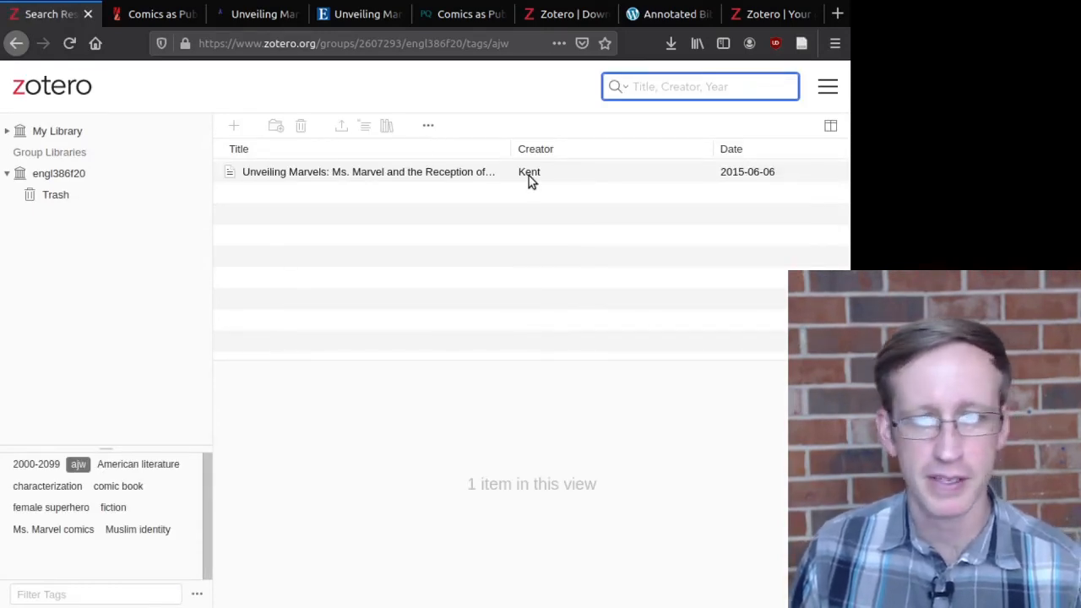
click(509, 44)
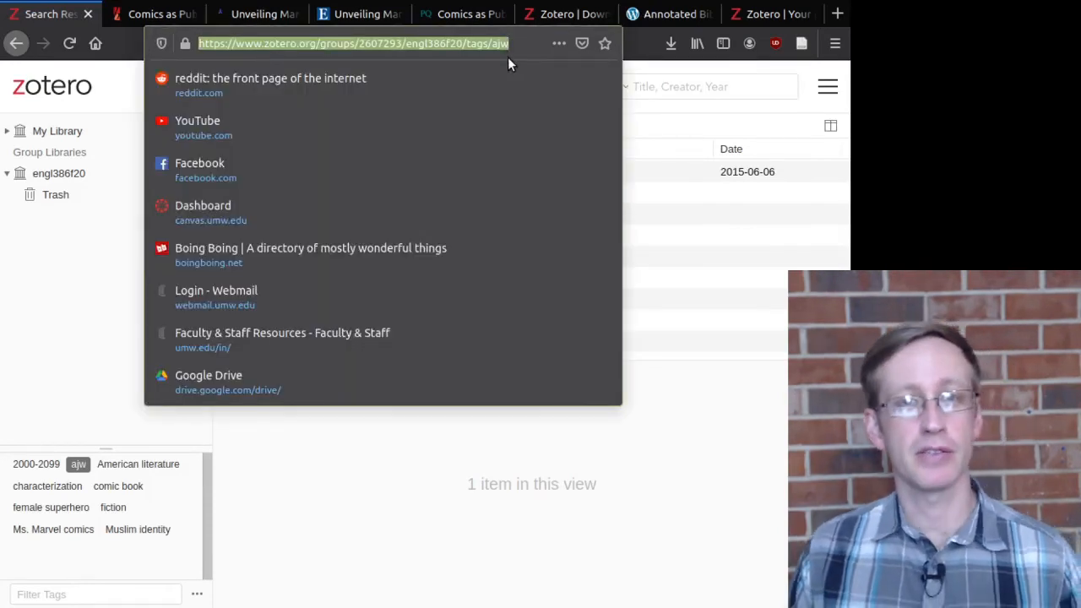